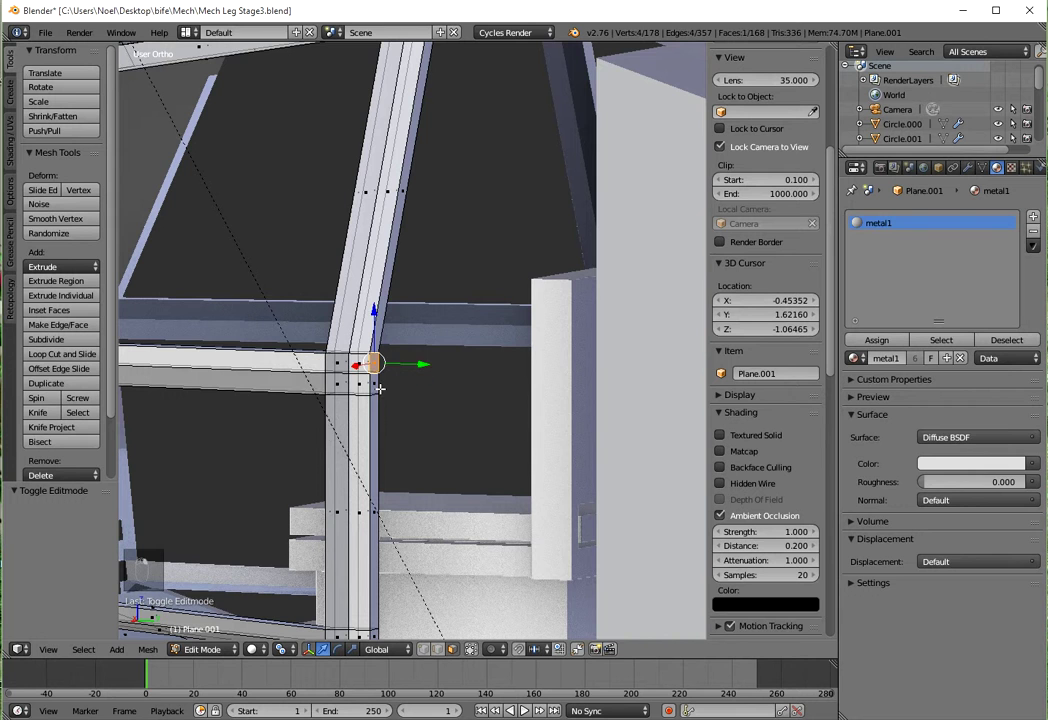
Extrude the seven rear-facing faces of the cabin's rear pillar, down through its slanted foot, about 0.232 along Y.
scroll(438, 393, down, 2)
shift+middle_drag(421, 431, 438, 311)
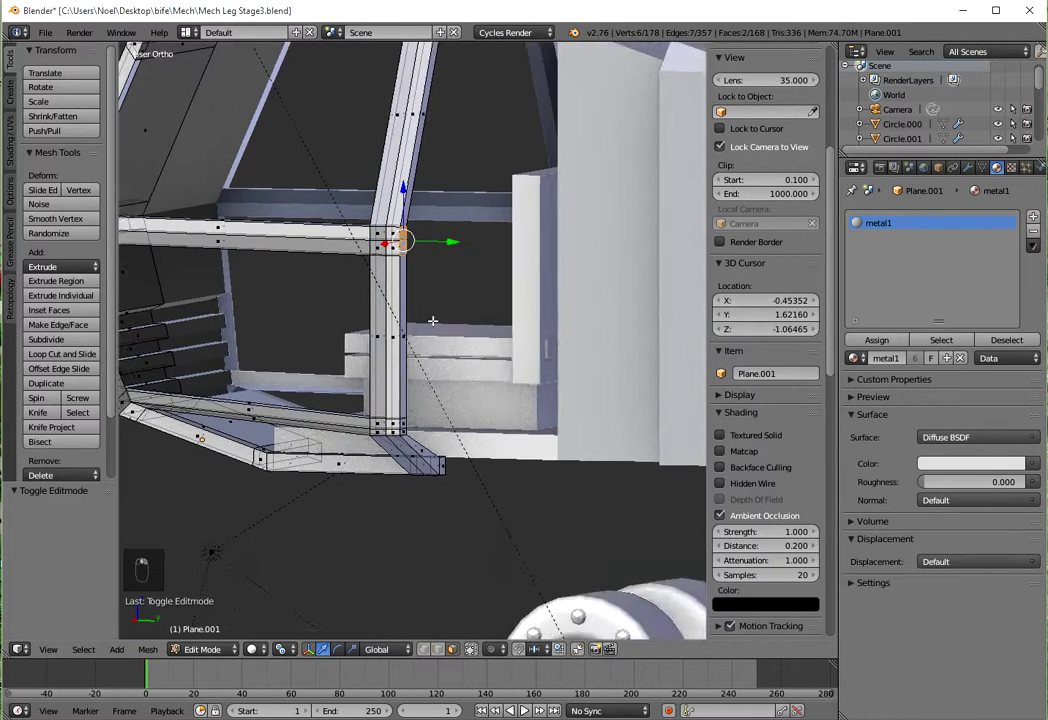
scroll(434, 322, up, 3)
shift+right_click(396, 337)
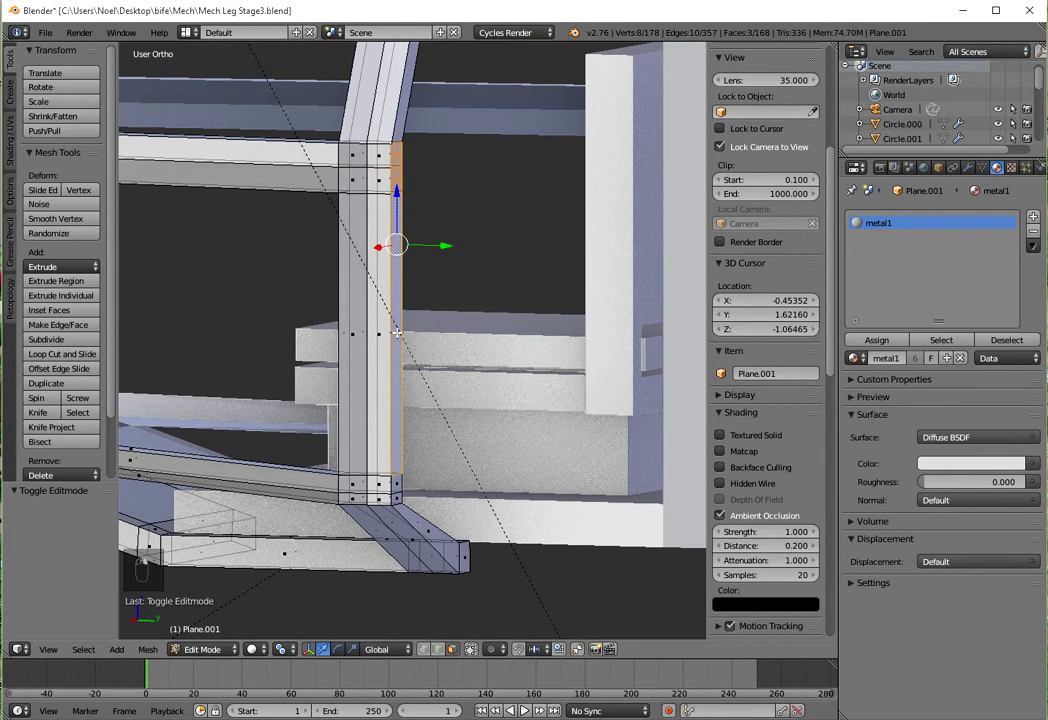
shift+right_click(391, 490)
shift+right_click(400, 498)
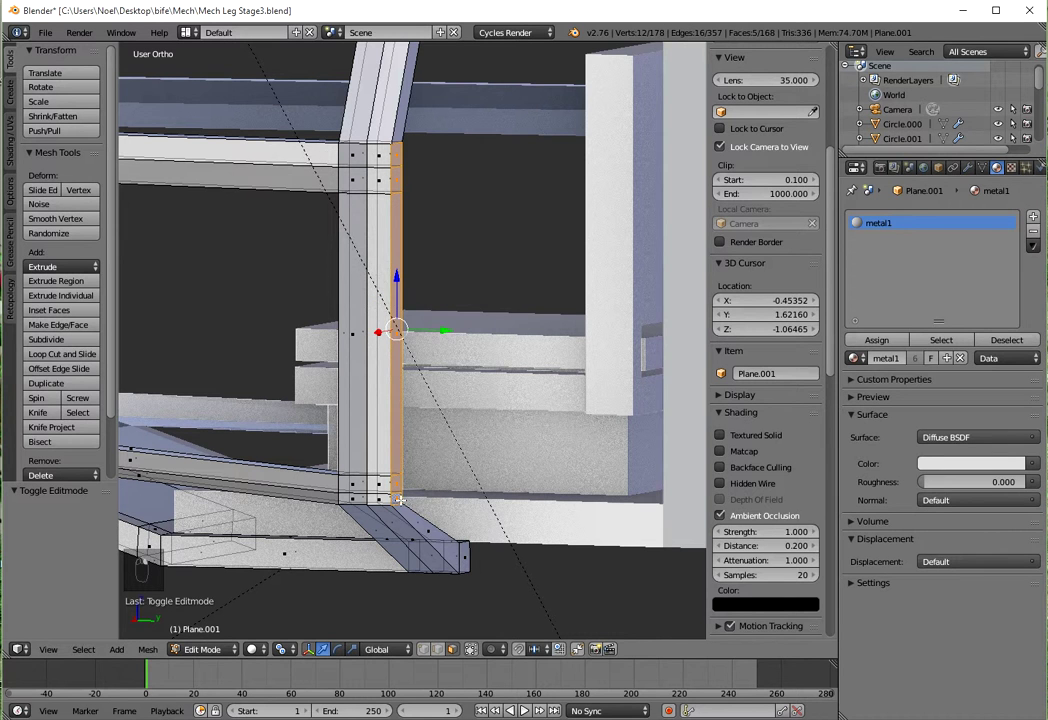
shift+right_click(432, 532)
shift+right_click(467, 561)
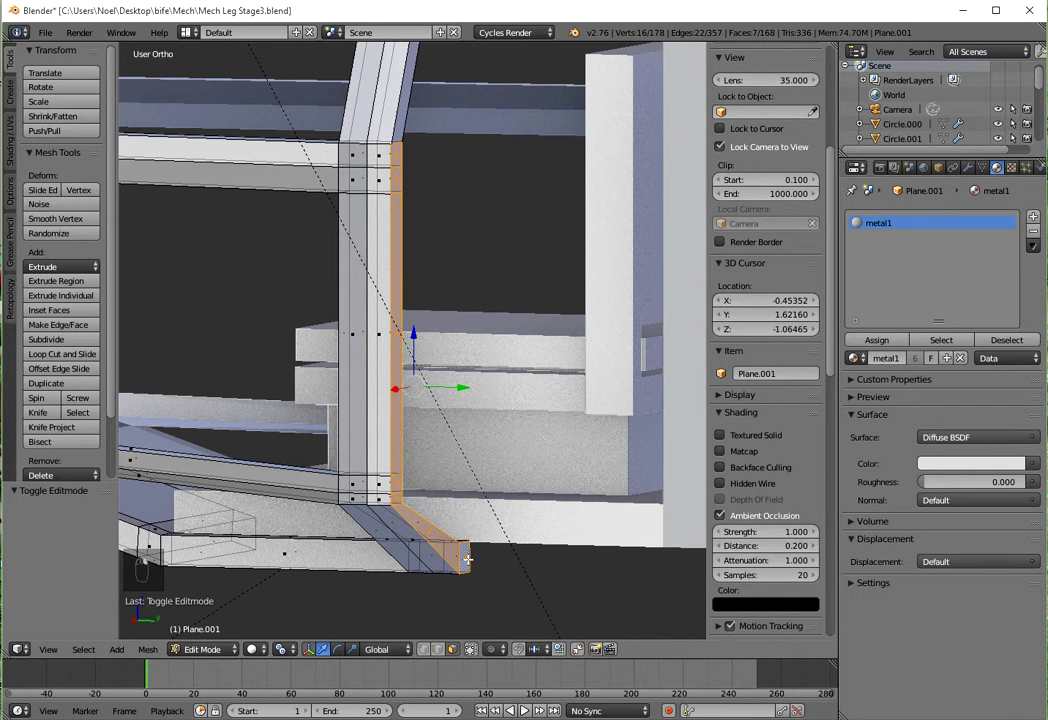
key(KP_1)
key(KP_3)
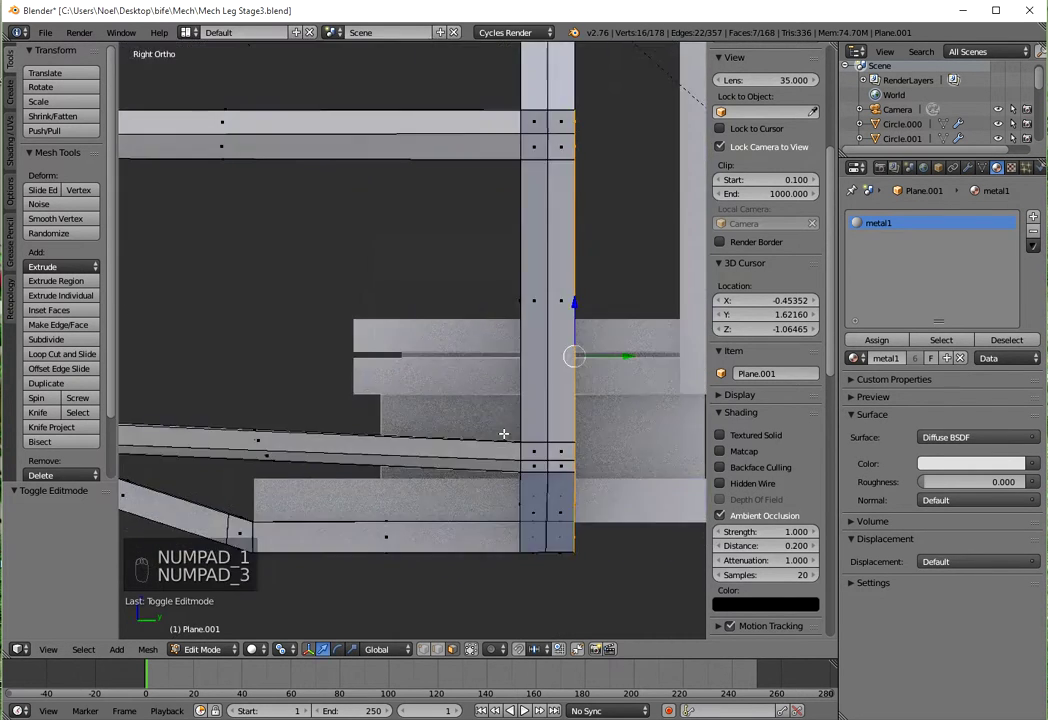
scroll(499, 409, down, 5)
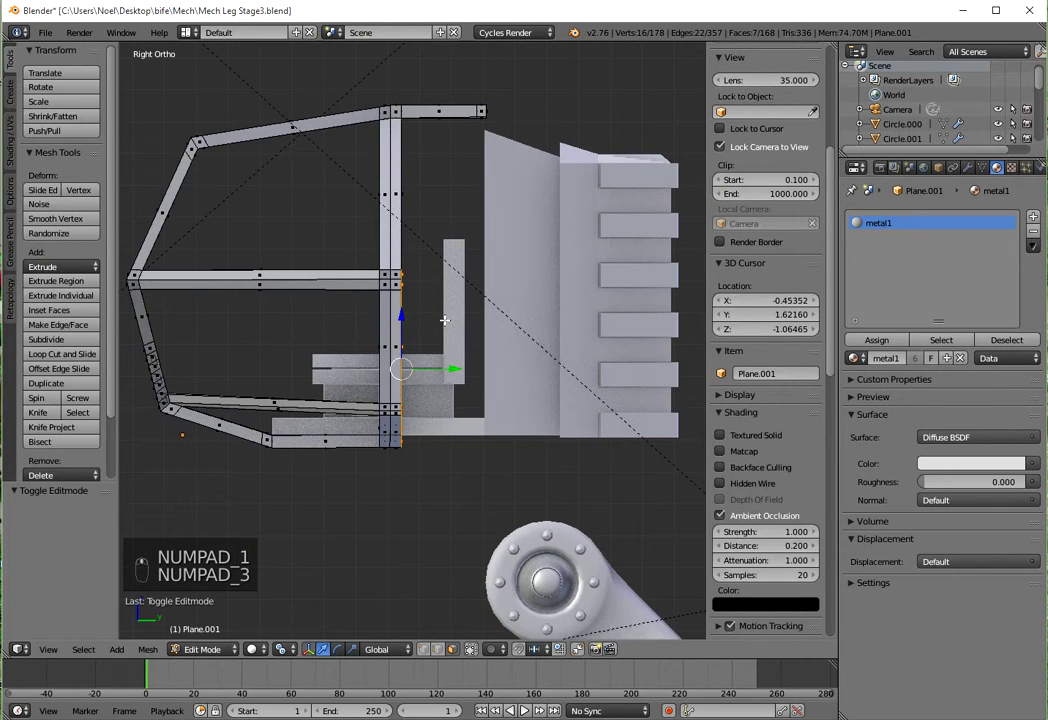
key(e)
key(y)
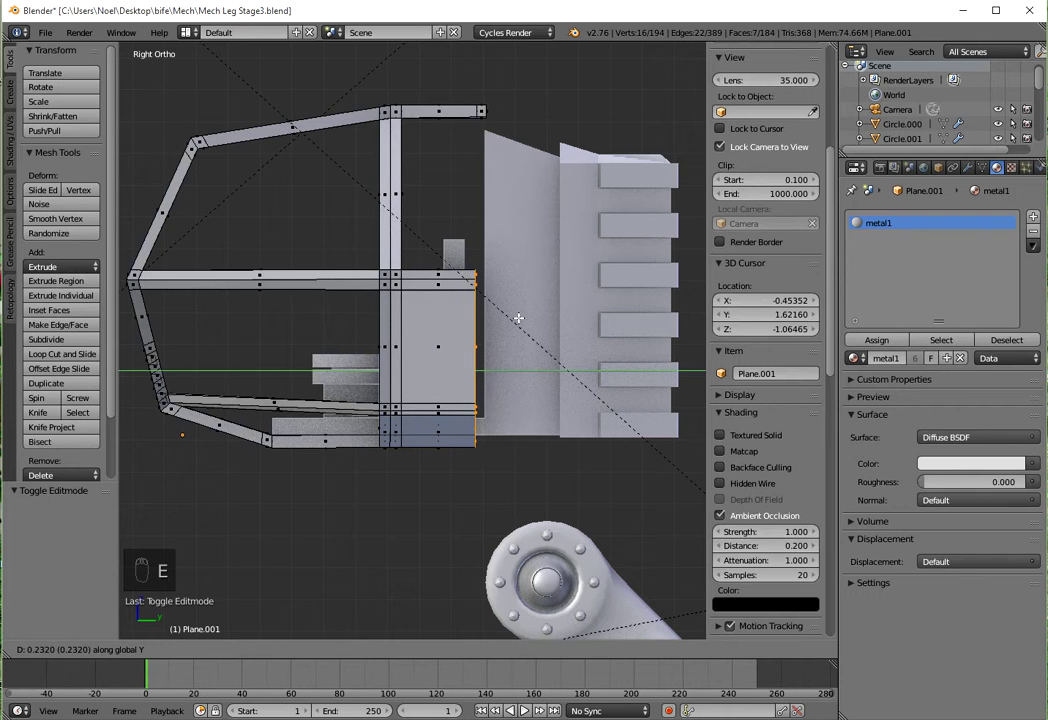
click(519, 318)
Extrude the same rear faces again by about 0.039 along Y to form a narrow end strip.
key(e)
key(y)
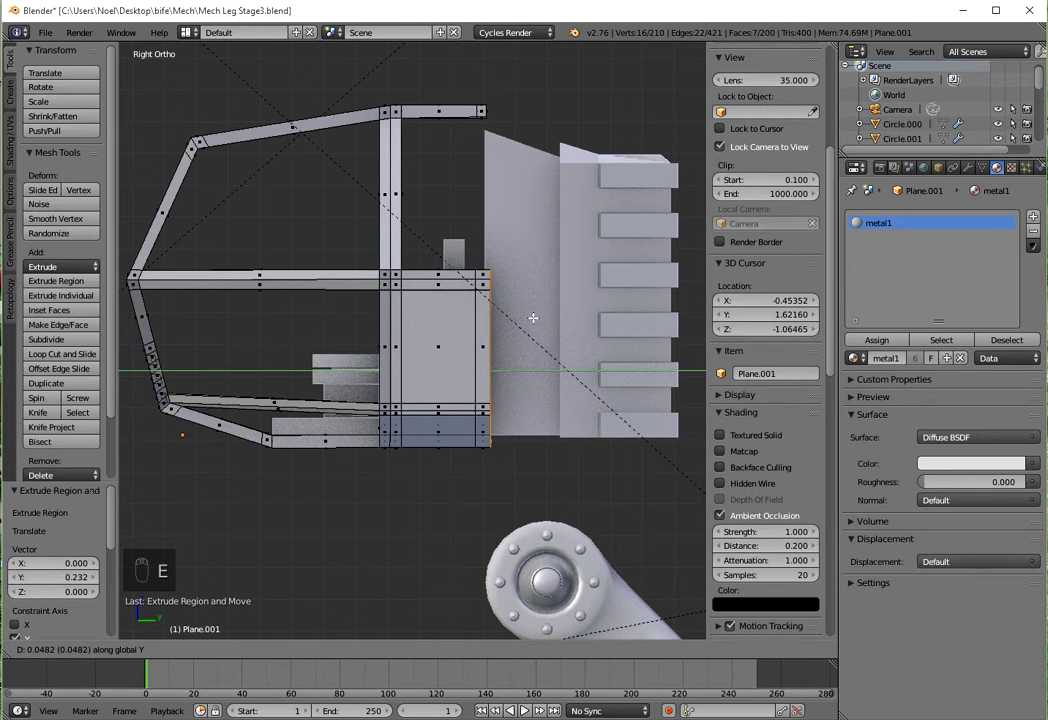
click(530, 318)
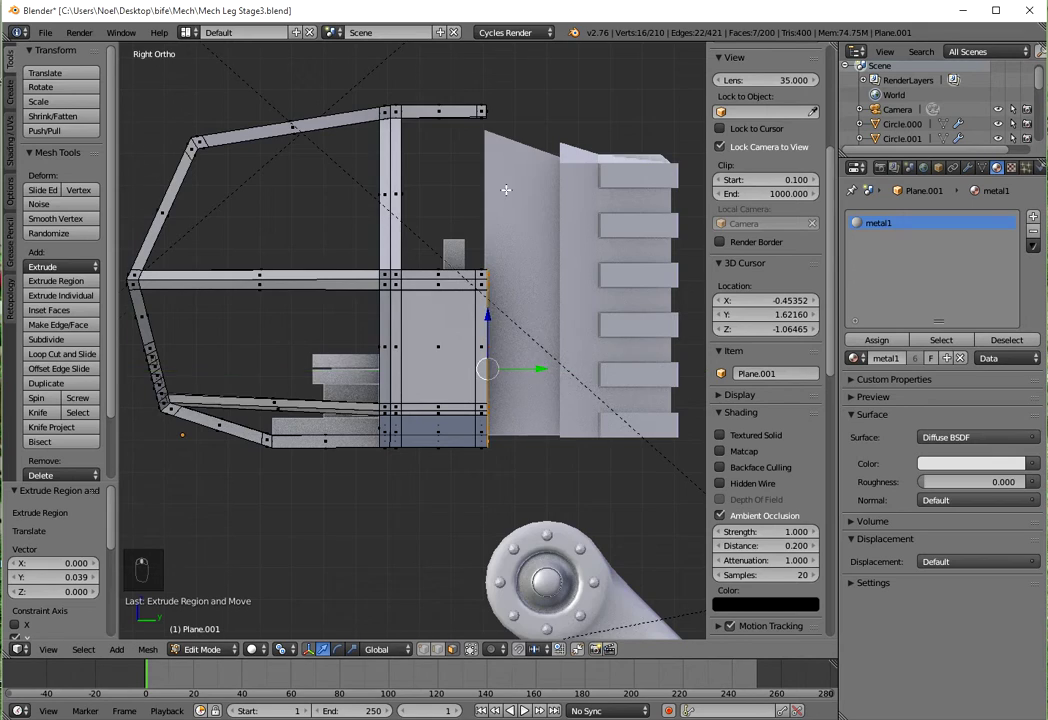
Extrude the five inward-facing faces of the narrow end strip about -0.192 along X to form a back panel.
middle_drag(418, 250, 355, 283)
scroll(435, 415, up, 4)
click(471, 651)
scroll(371, 342, up, 2)
right_click(355, 283)
shift+right_click(353, 276)
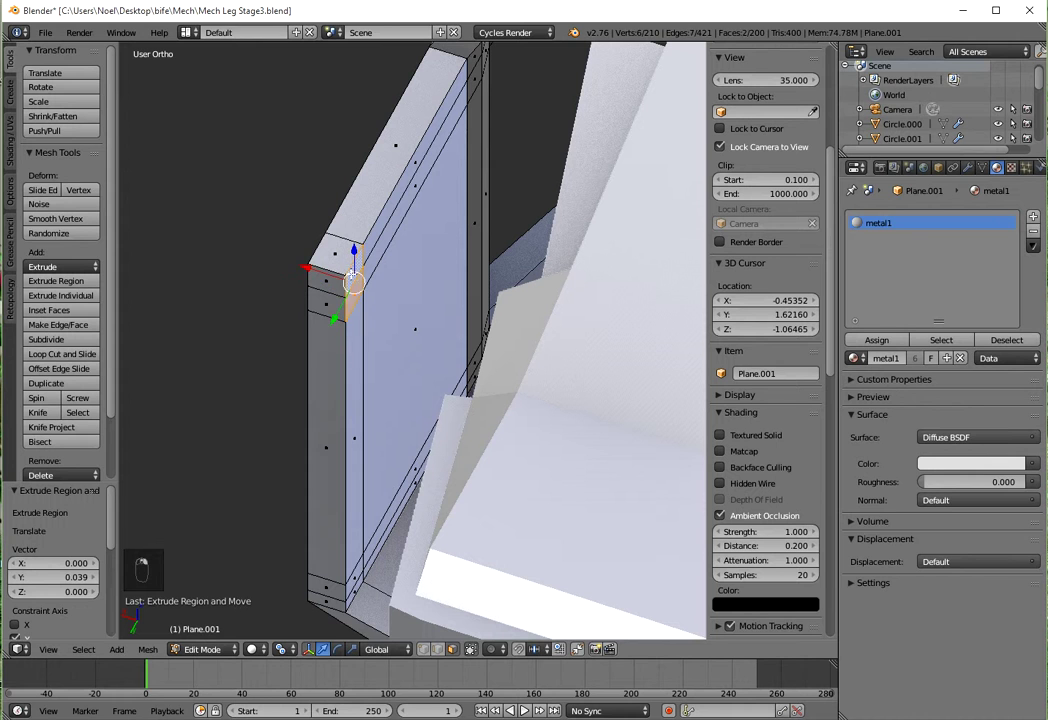
shift+right_click(357, 473)
shift+right_click(354, 577)
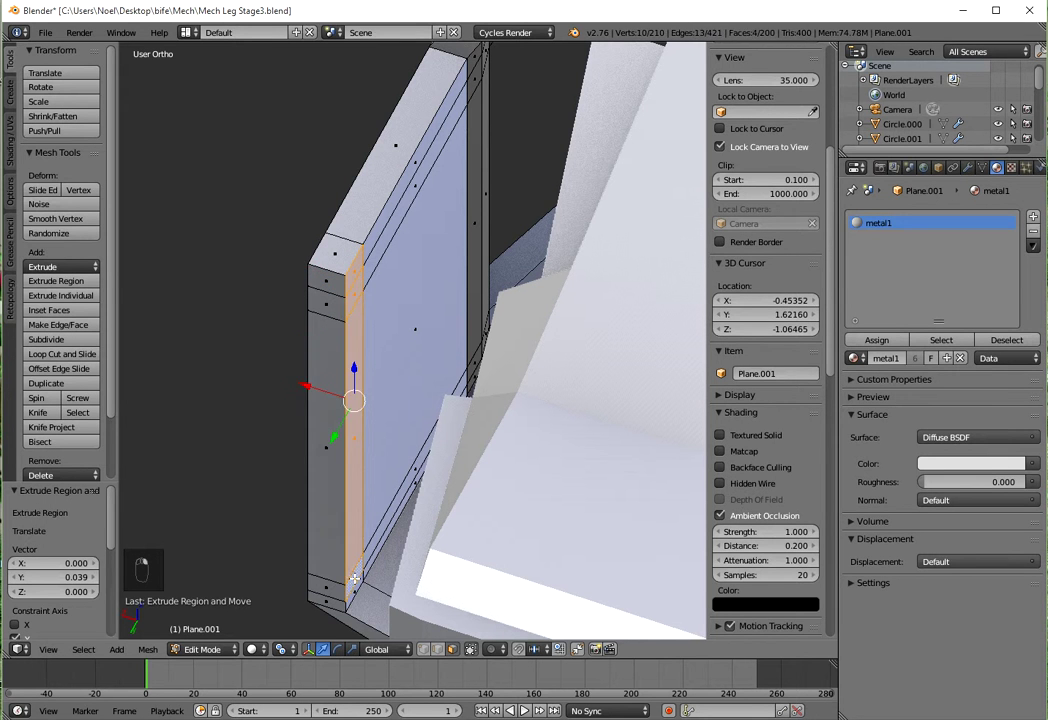
shift+right_click(358, 594)
shift+right_click(354, 589)
scroll(354, 583, down, 2)
middle_drag(360, 583, 499, 528)
shift+right_click(558, 512)
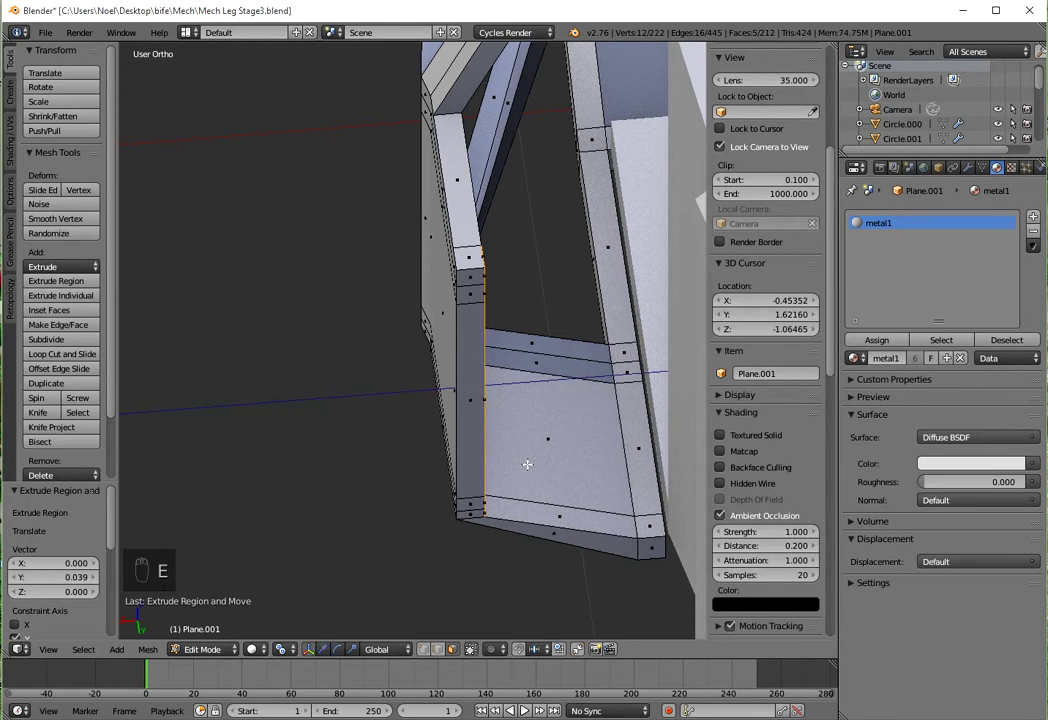
key(e)
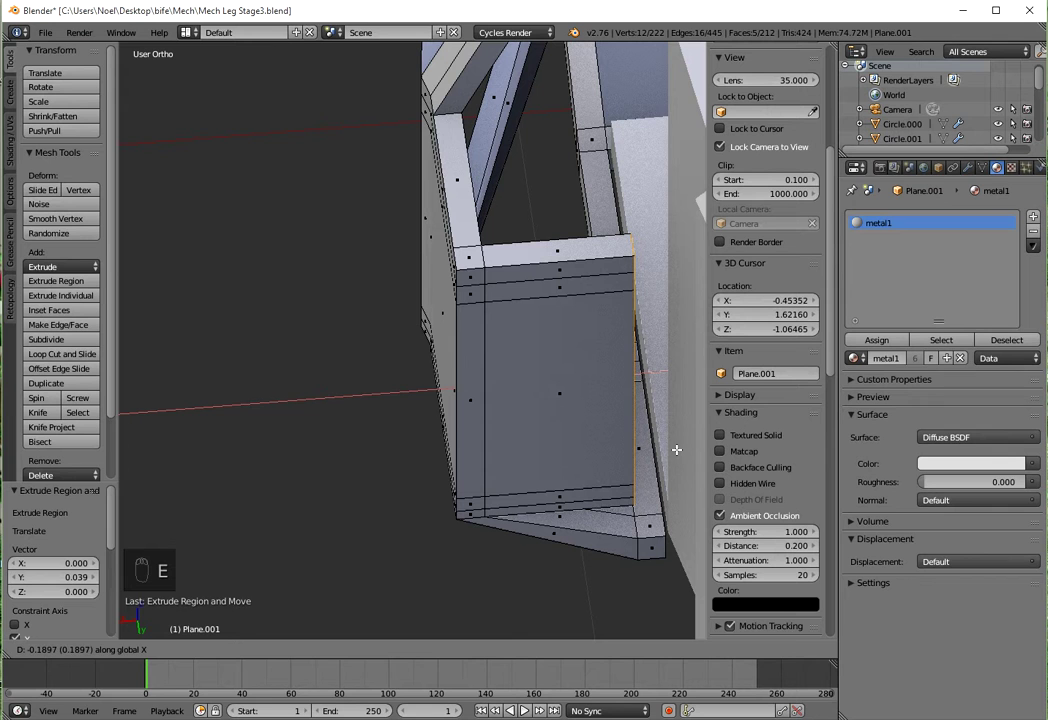
click(678, 449)
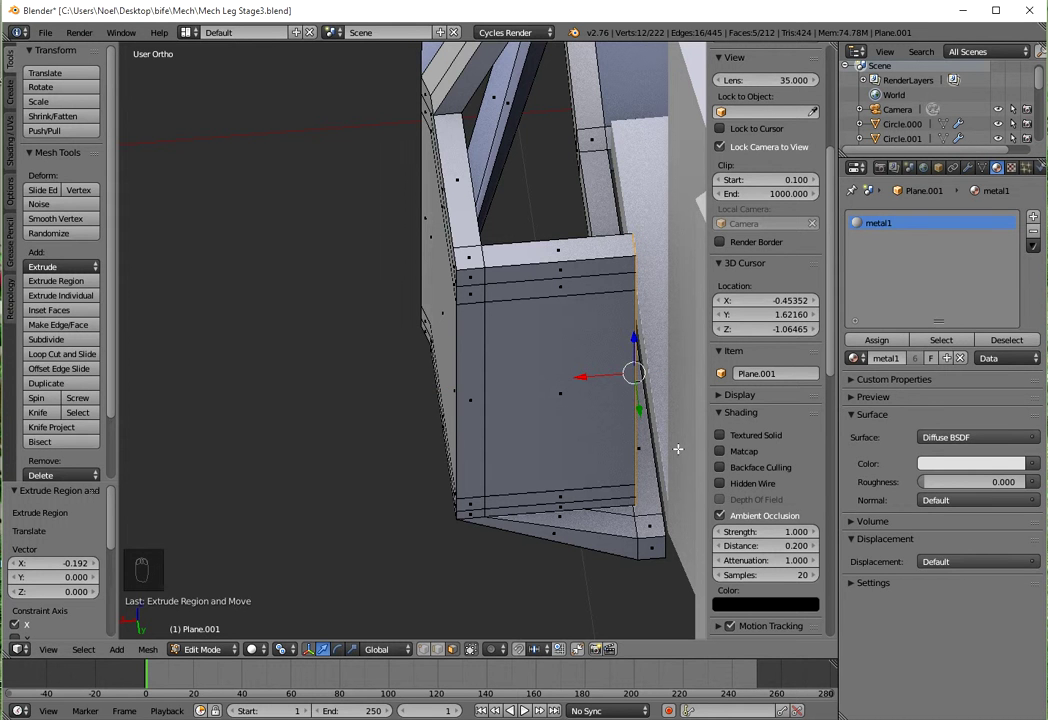
Shift the back panel's end -0.003 along X to align with the lower frame corner, and extrude it another -0.034 along X.
key(ctrl+KP_1)
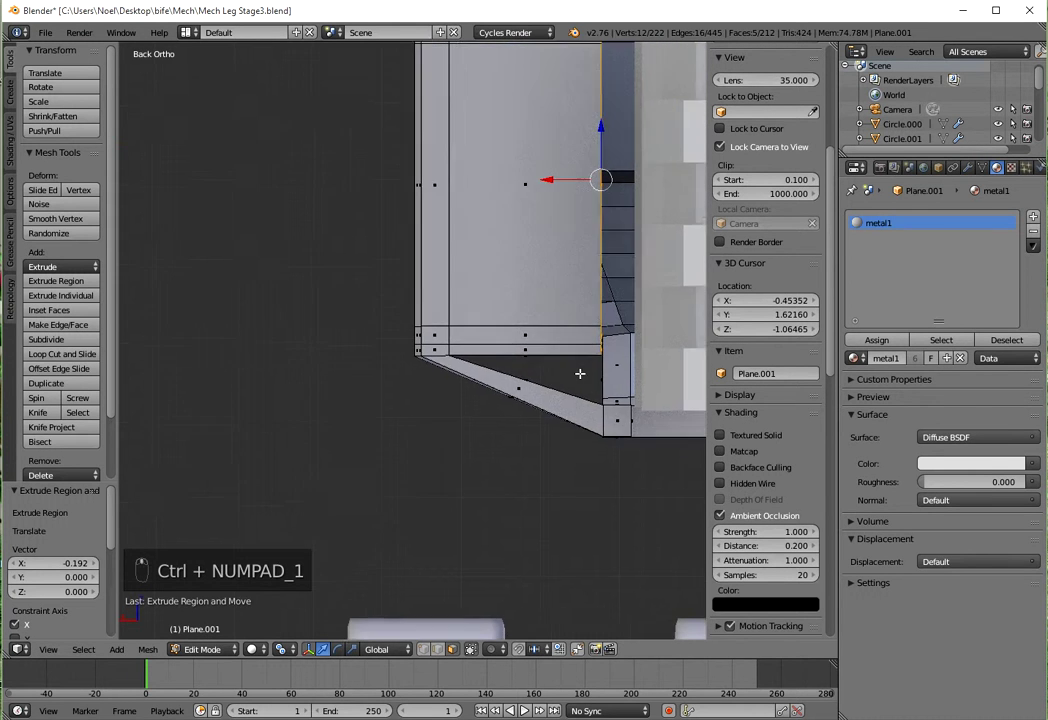
shift+middle_drag(583, 374, 459, 364)
scroll(459, 364, up, 4)
key(g)
key(x)
click(463, 362)
key(e)
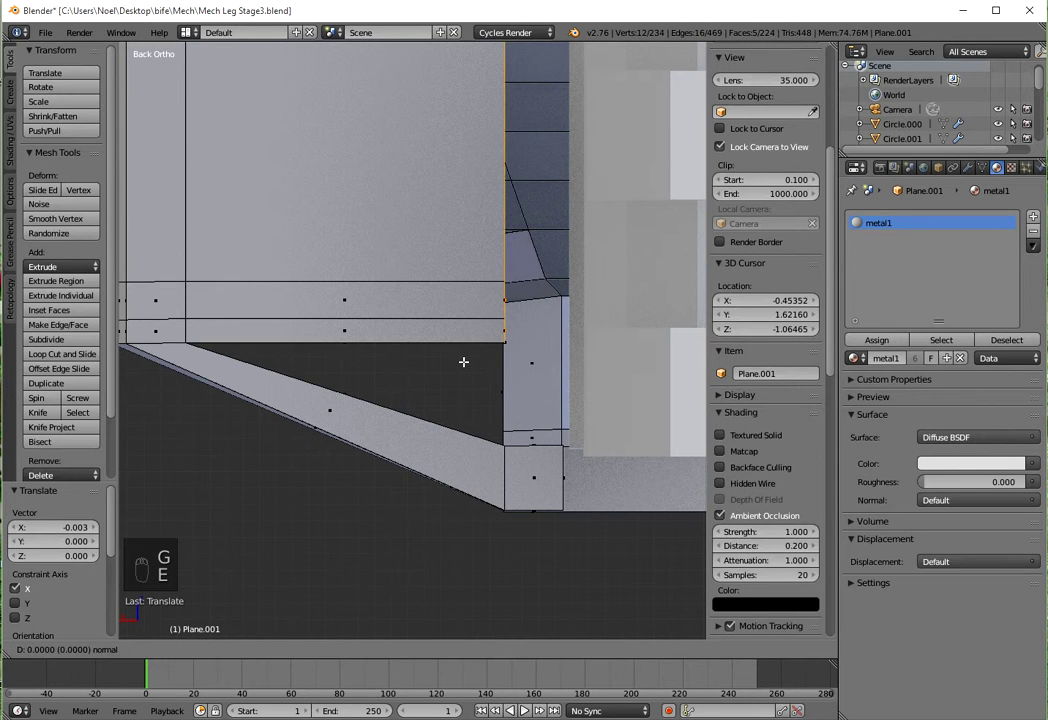
click(520, 359)
Delete the two top faces of the lower diagonal beam and the two facing faces on the underside of the back panel.
middle_drag(551, 424, 592, 554)
right_click(596, 561)
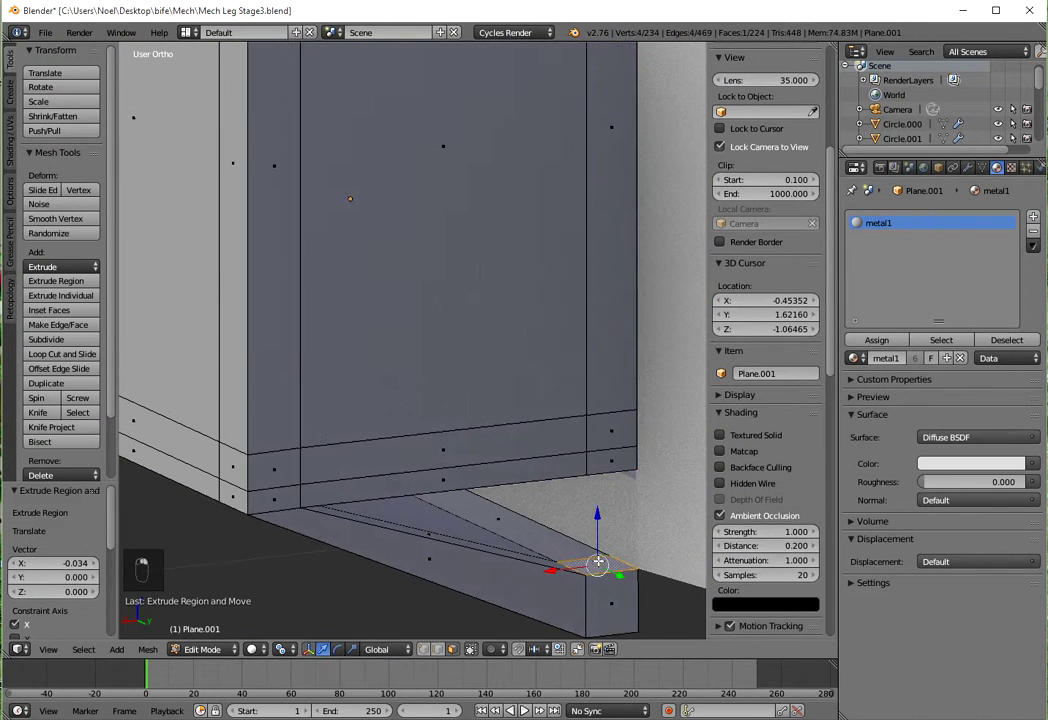
shift+right_click(433, 535)
middle_drag(463, 516, 473, 419)
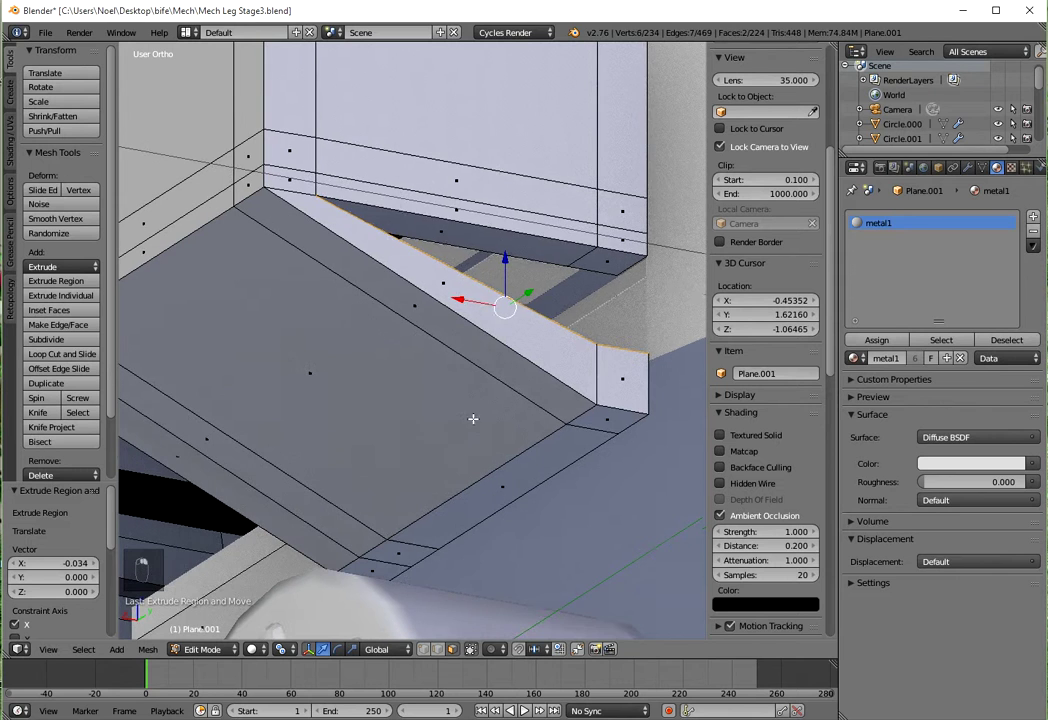
shift+right_click(449, 227)
shift+right_click(610, 256)
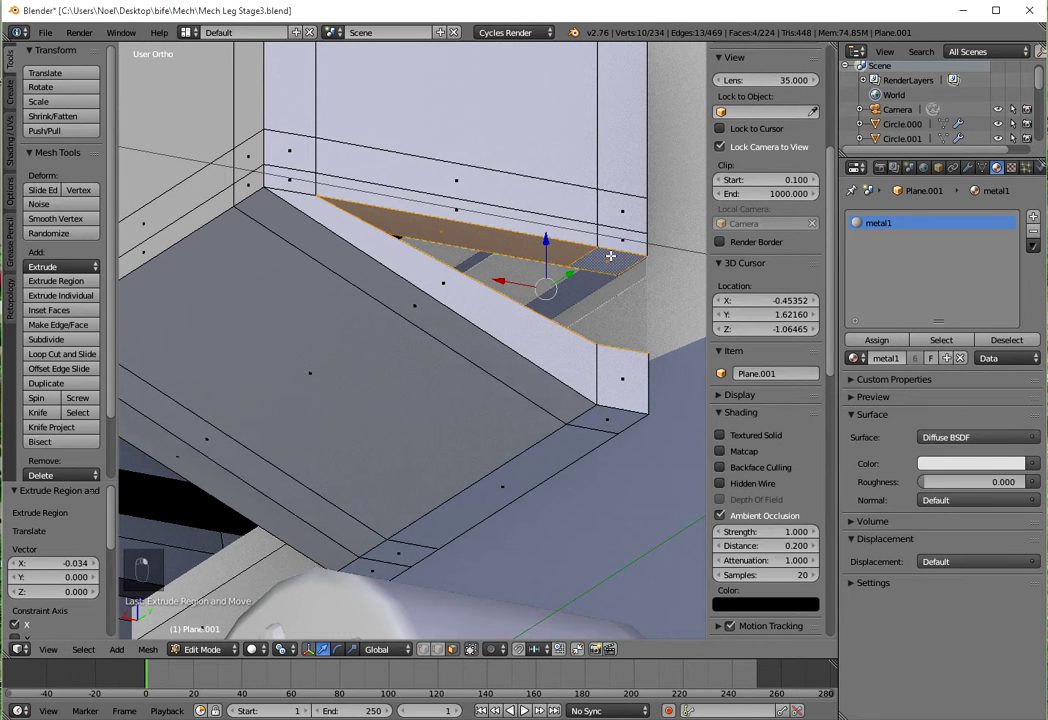
key(x)
click(605, 256)
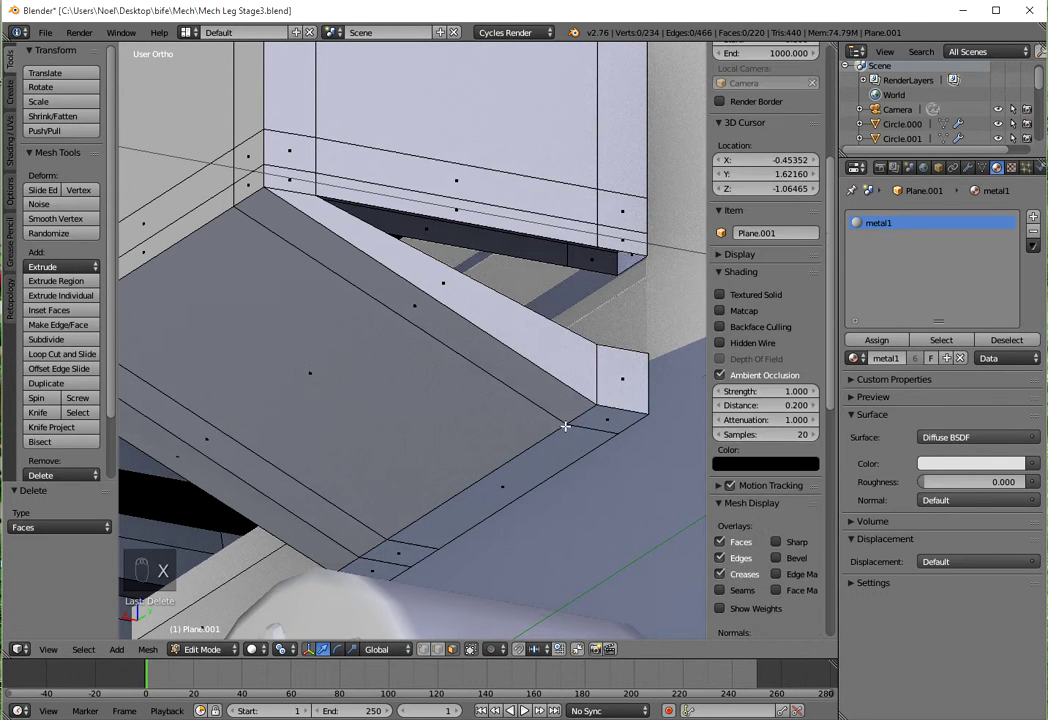
Fill a face on the front side of the corner gap between the back panel's end and the lower beam's end.
right_click(573, 262)
shift+right_click(625, 280)
middle_drag(608, 337, 570, 545)
shift+right_click(552, 498)
shift+right_click(569, 548)
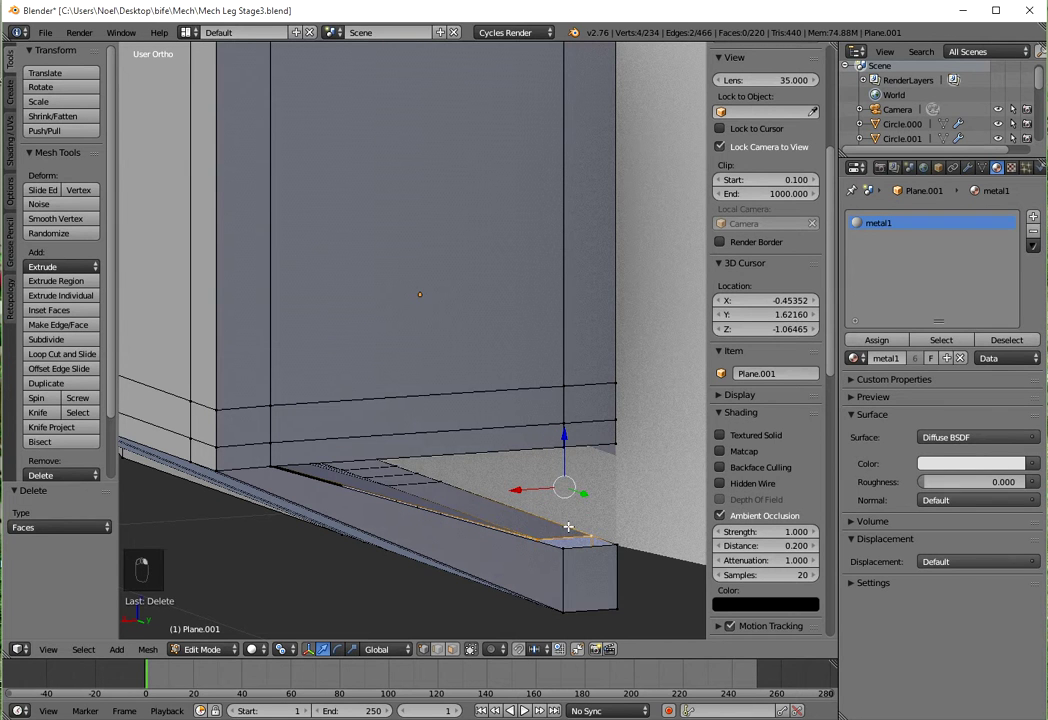
key(f)
Fill the rear face of the corner gap between the back panel's end and the lower beam's end.
shift+right_click(615, 447)
shift+right_click(540, 541)
shift+right_click(621, 541)
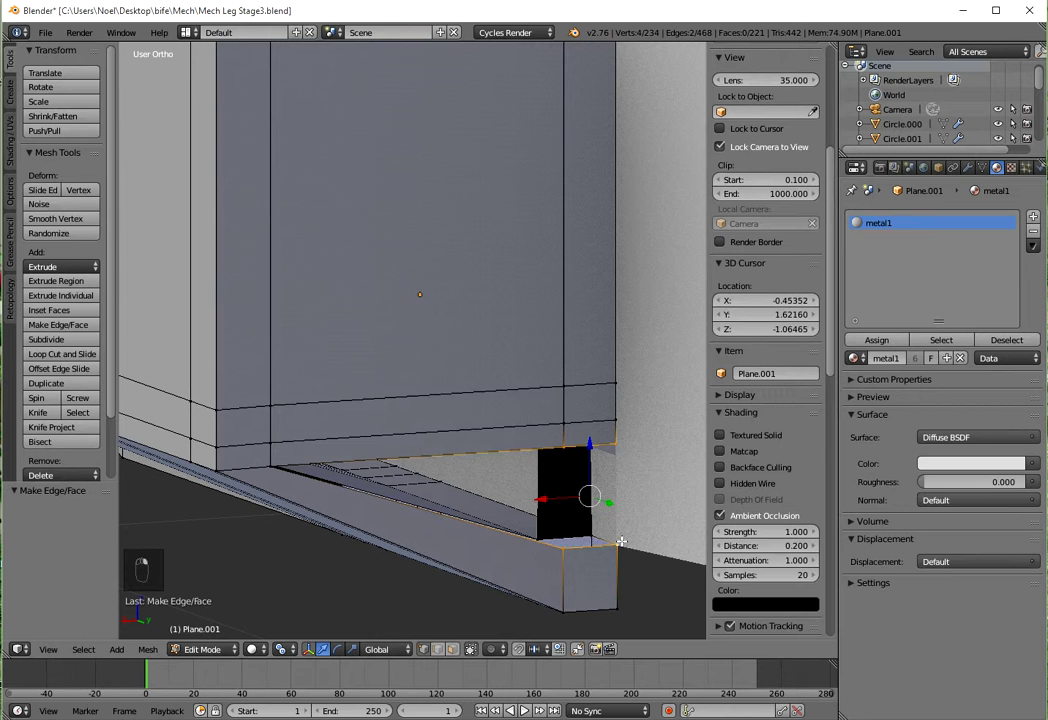
key(f)
Close the open end side of the corner gap with a four-vertex face between the back panel and the lower beam.
right_click(619, 546)
middle_drag(590, 547, 473, 390)
scroll(473, 390, up, 3)
shift+right_click(495, 522)
shift+right_click(557, 405)
shift+right_click(503, 421)
key(f)
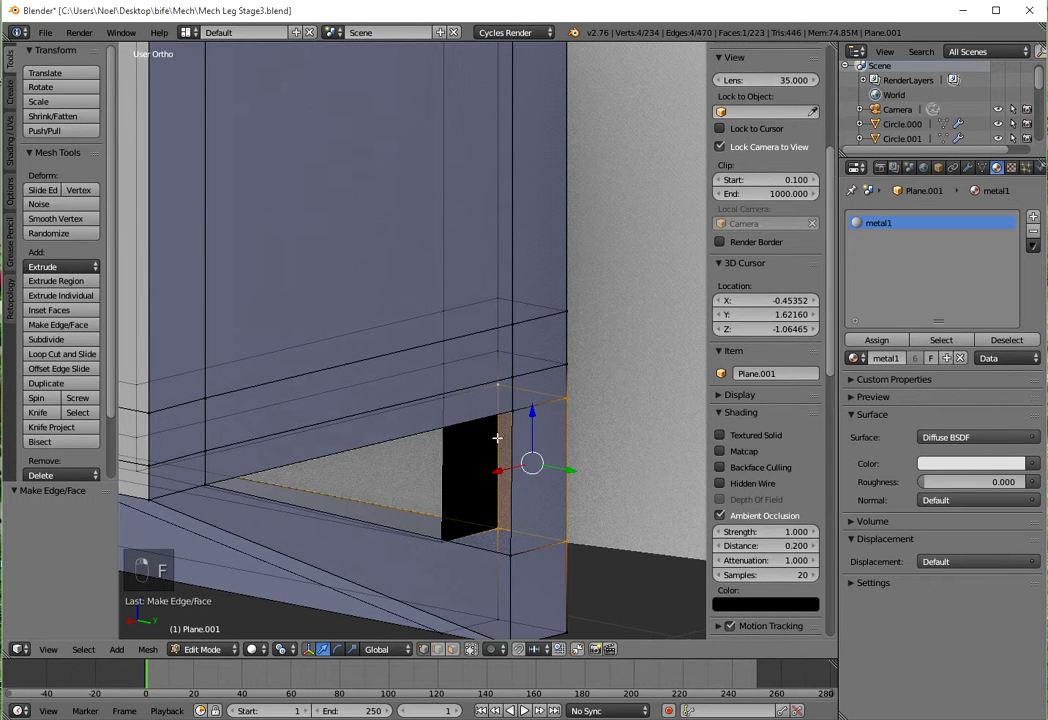
Fill the rear triangular opening between the back panel and the diagonal beam with a face.
right_click(511, 412)
shift+right_click(511, 553)
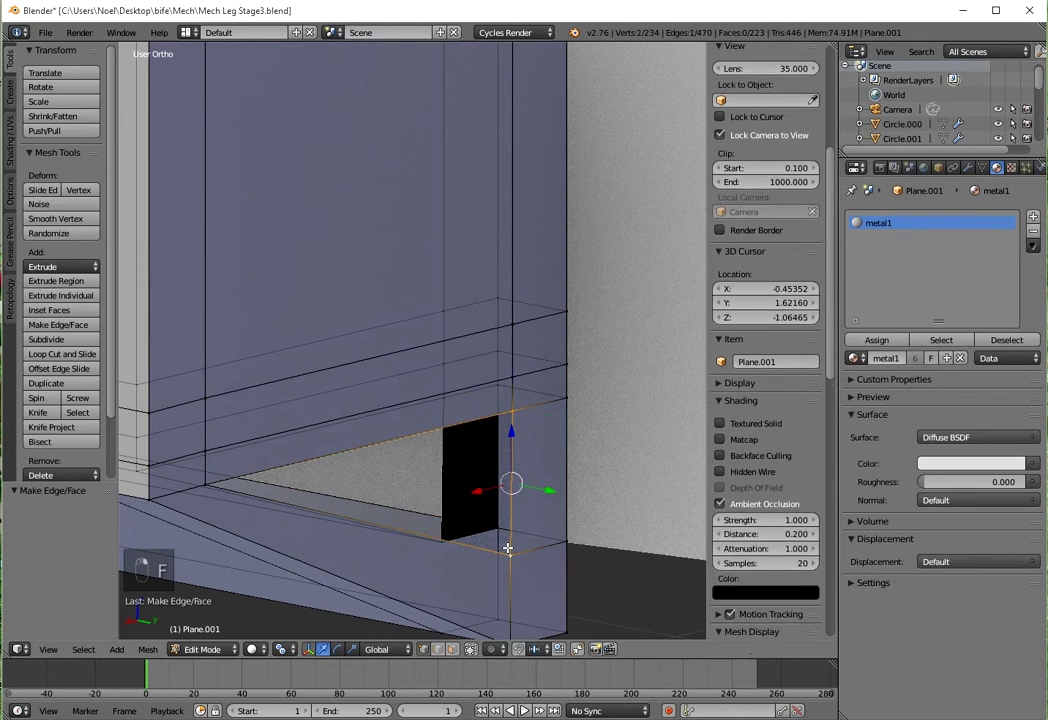
shift+right_click(211, 488)
key(f)
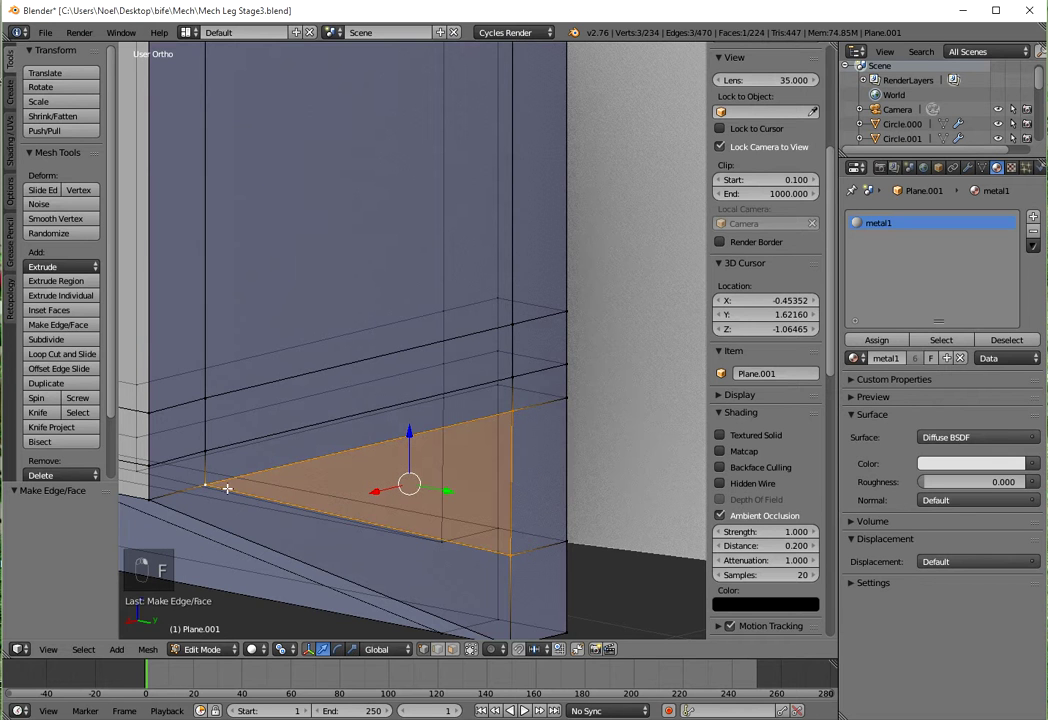
Fill the matching triangular opening on the inner side between the back panel and the diagonal beam.
middle_drag(450, 462, 406, 424)
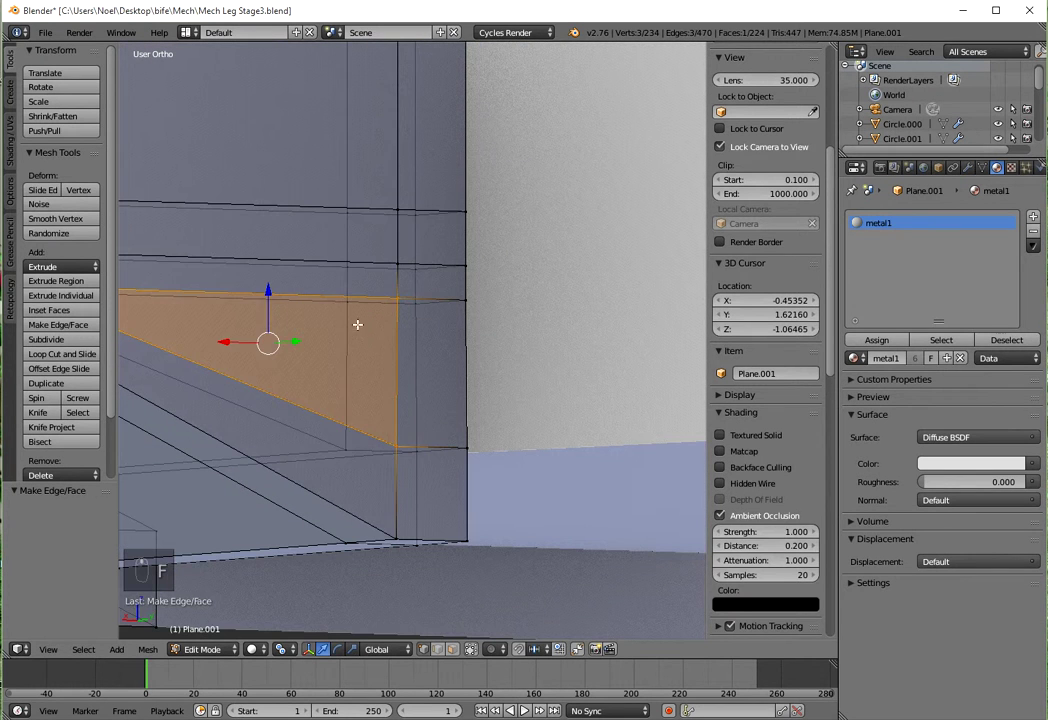
right_click(351, 309)
shift+right_click(347, 447)
shift+middle_drag(320, 428, 489, 451)
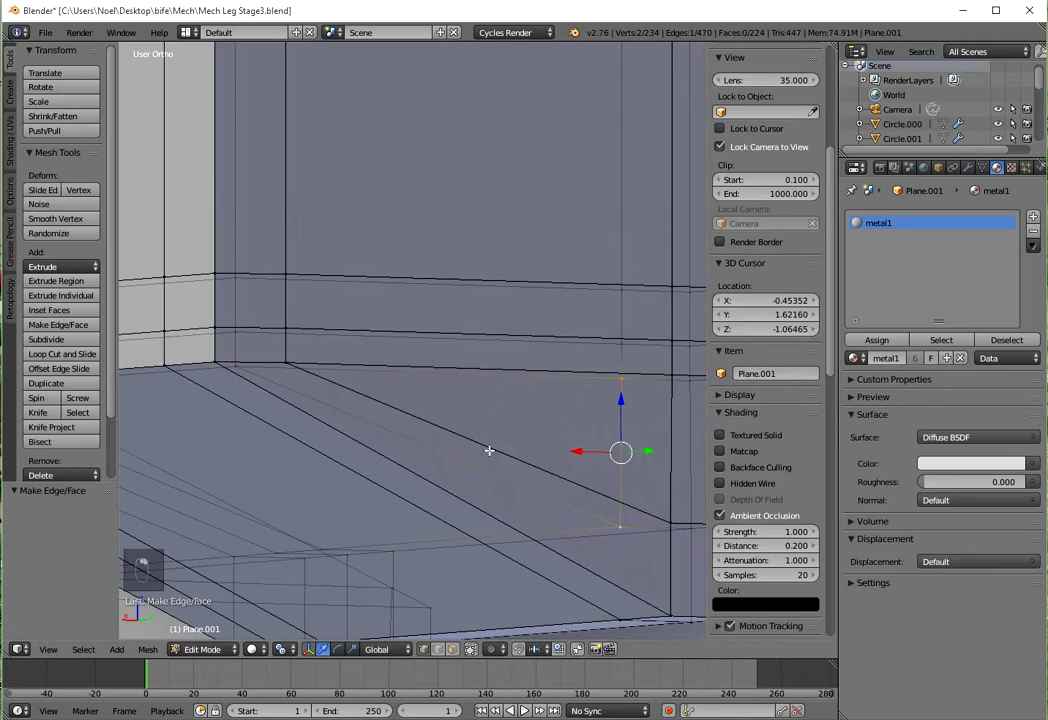
shift+right_click(241, 368)
middle_drag(270, 384, 521, 439)
key(f)
Delete the top face at the back panel's outer corner and the underside face of the roof frame's rear corner above it.
middle_drag(557, 346, 494, 440)
key(Tab)
scroll(478, 393, up, 3)
key(Tab)
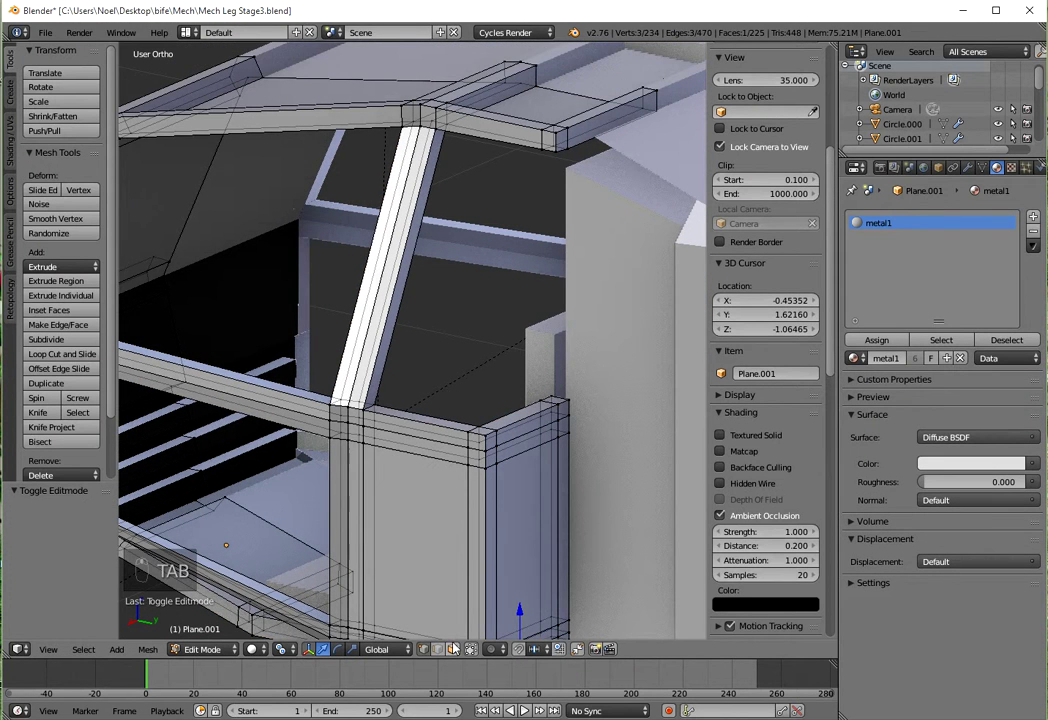
shift+right_click(482, 431)
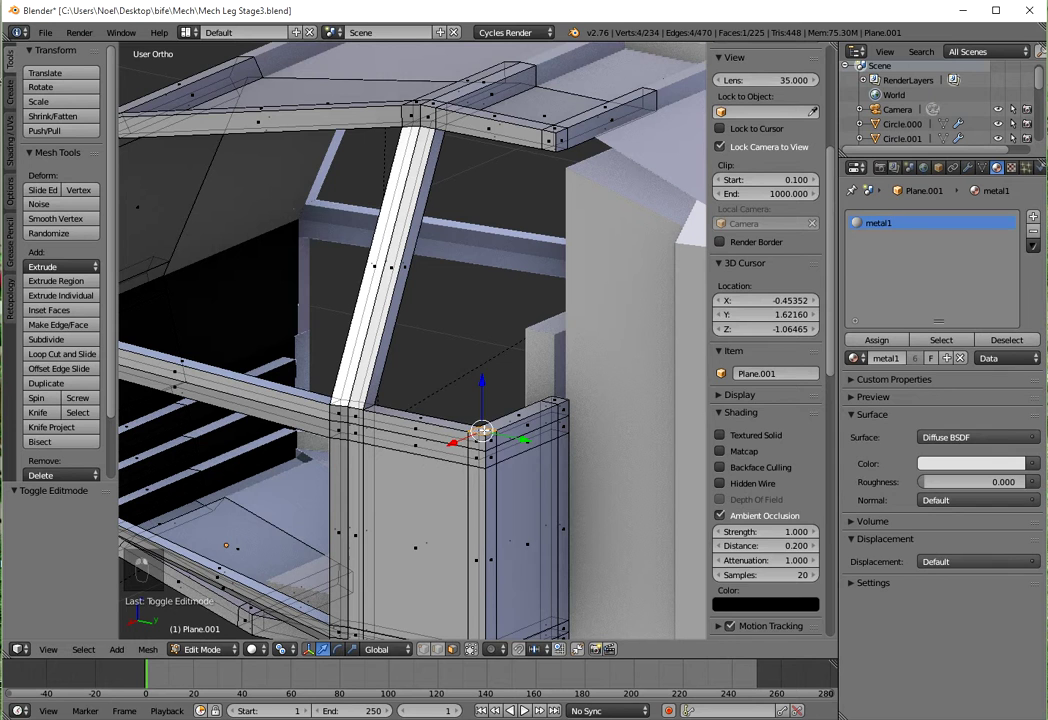
key(x)
click(482, 432)
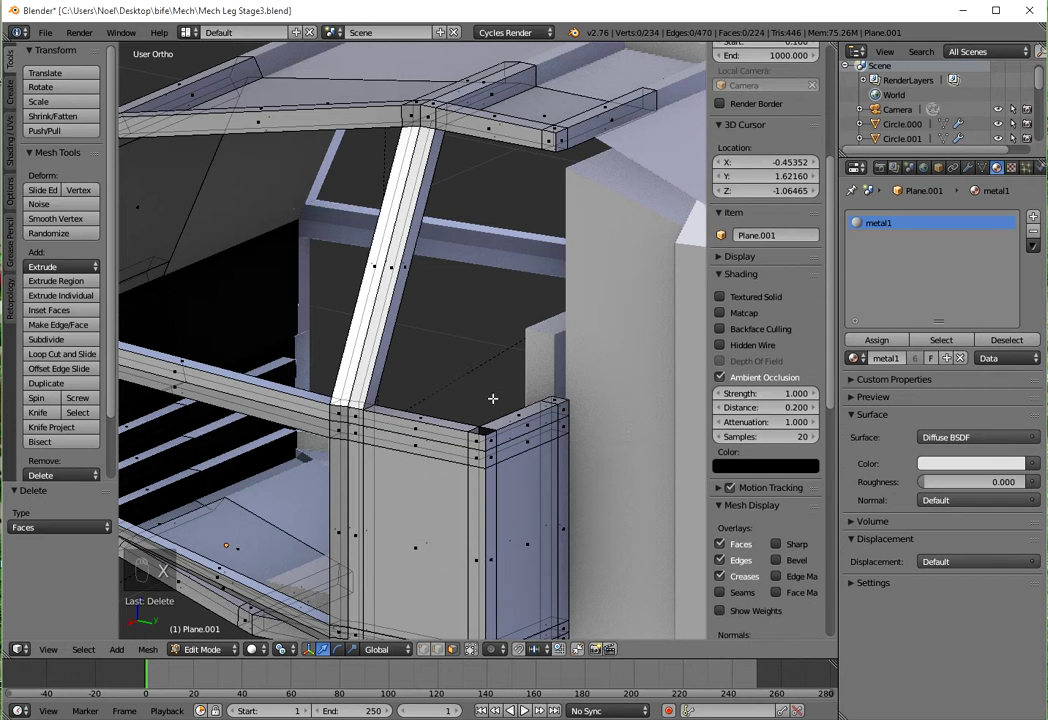
key(x)
click(560, 155)
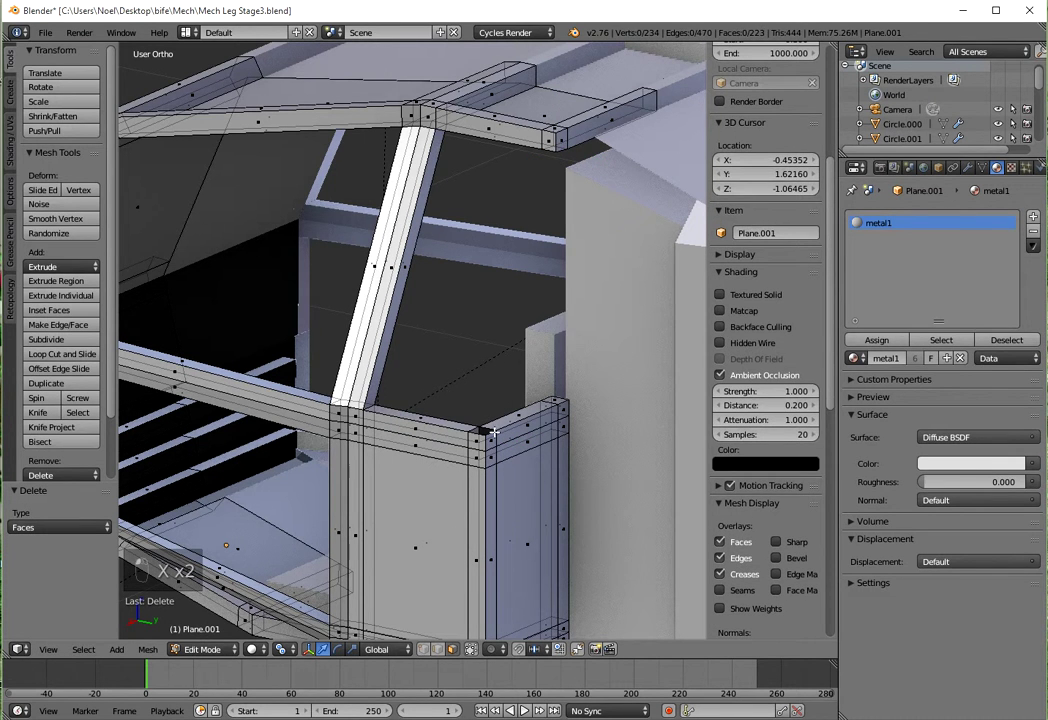
Bridge the open edge loops at the back panel's outer top corner and the roof frame's rear corner with a slanted post.
click(437, 650)
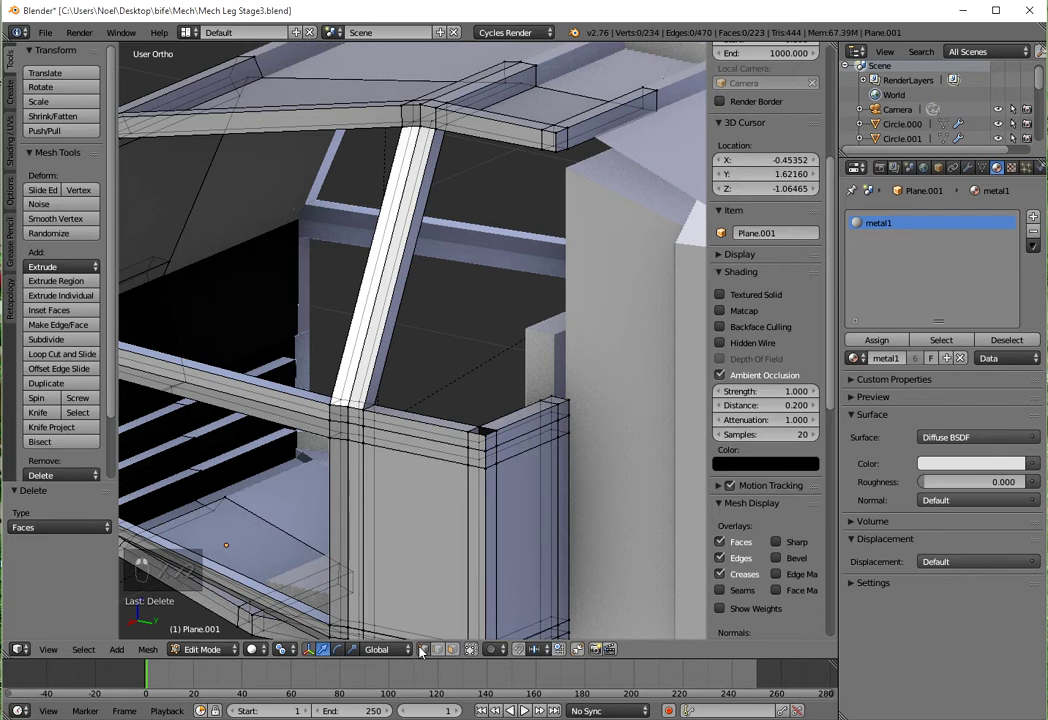
alt+right_click(483, 432)
alt+shift+right_click(482, 431)
alt+right_click(482, 430)
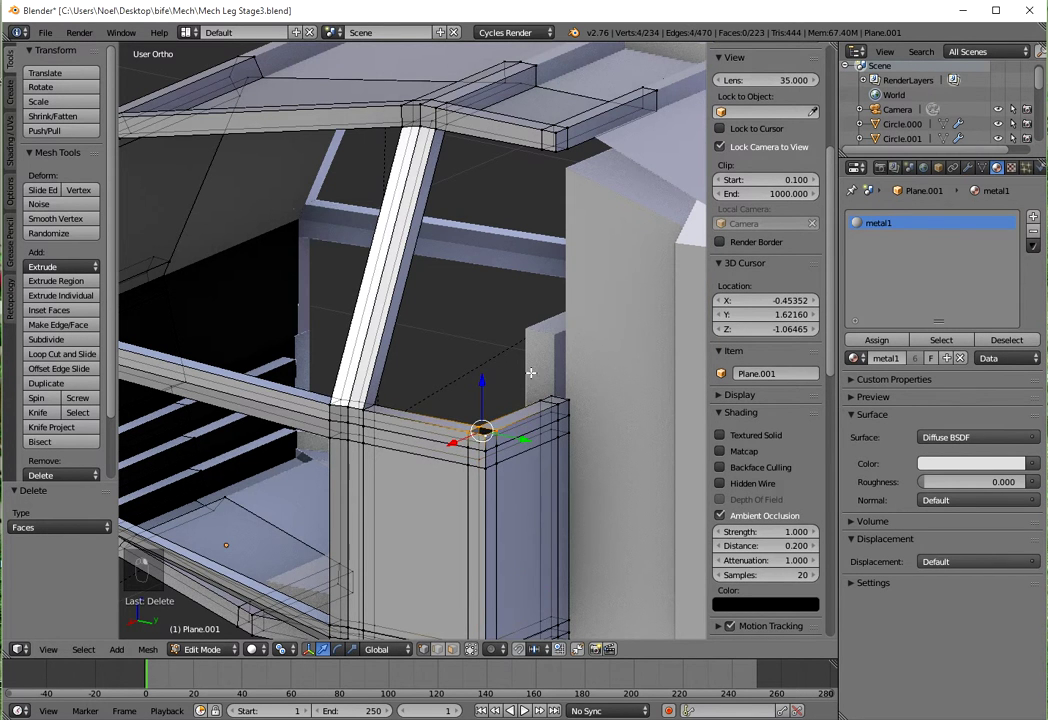
shift+middle_drag(537, 202, 433, 377)
scroll(434, 377, up, 7)
shift+right_click(491, 309)
shift+right_click(533, 277)
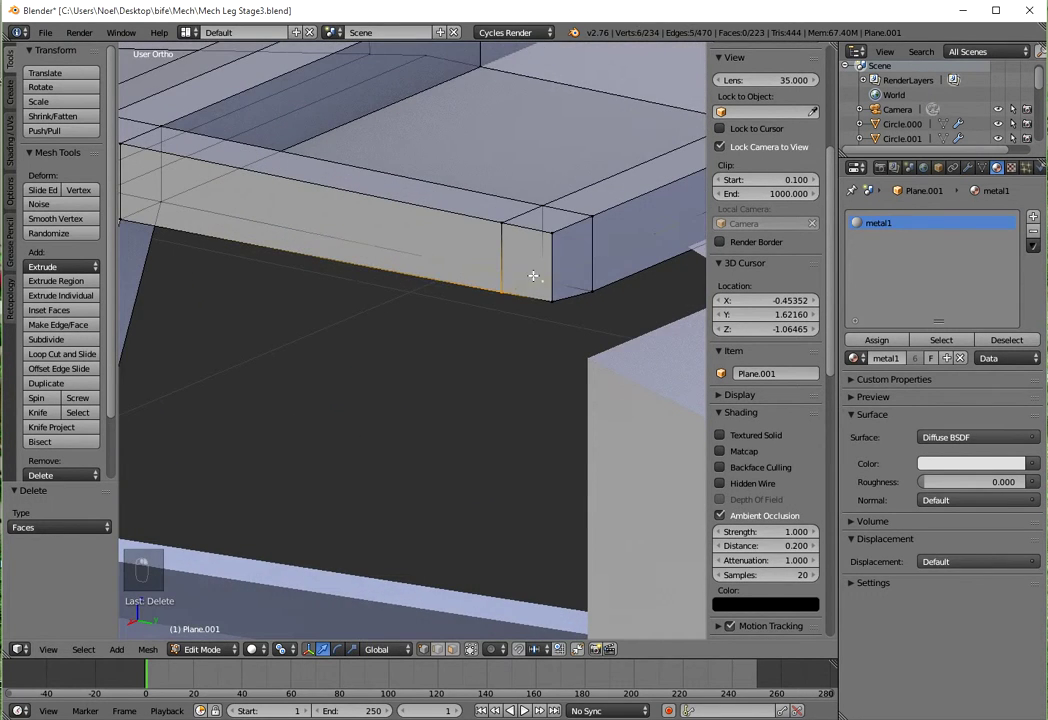
shift+right_click(558, 316)
key(w)
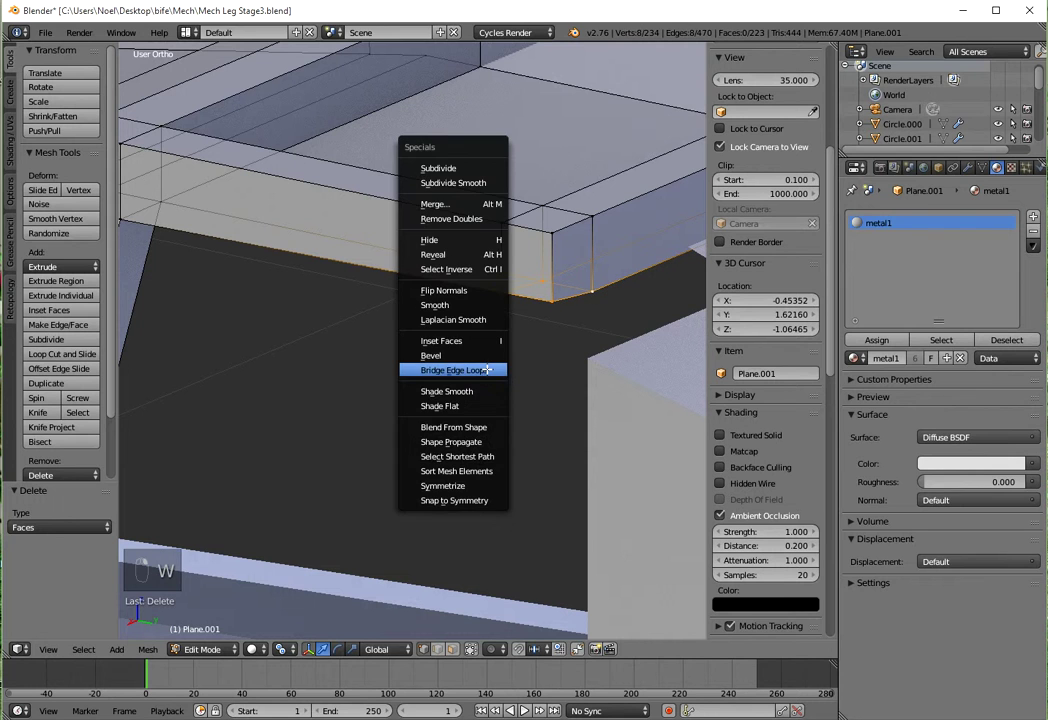
click(487, 369)
scroll(418, 422, down, 5)
Leave mesh editing and hide the separate object in the opening behind the new slanted post.
key(Tab)
scroll(417, 424, down, 4)
middle_drag(417, 424, 378, 415)
scroll(390, 415, up, 4)
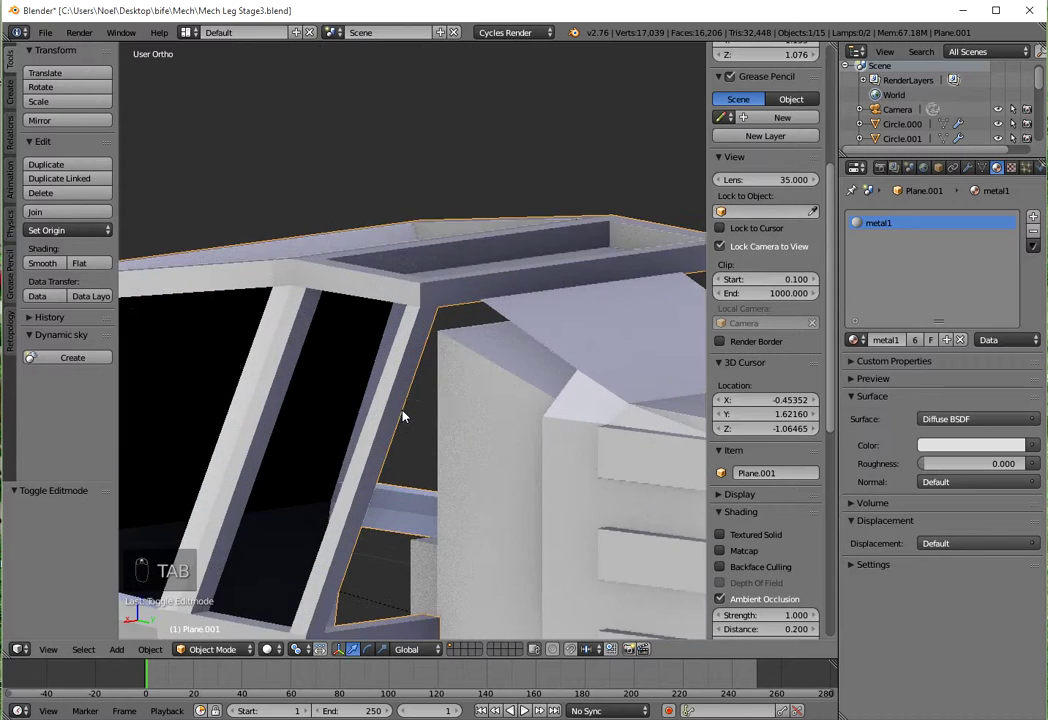
scroll(470, 403, down, 3)
right_click(452, 401)
key(h)
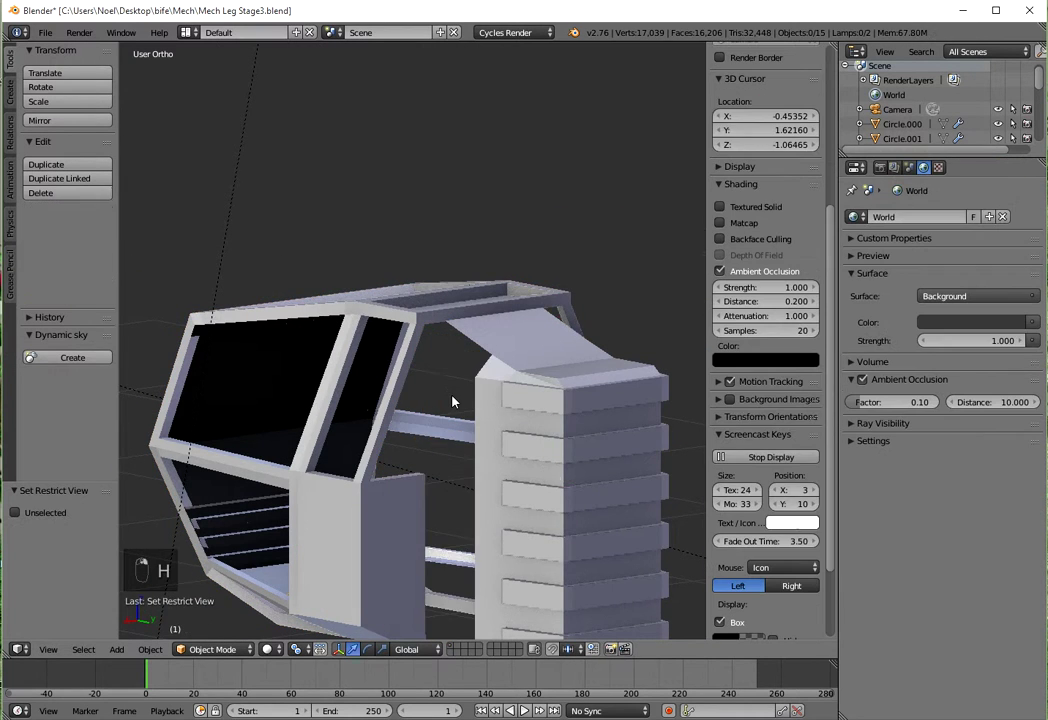
Extrude the small top face at the back panel's inner end upward by 0.403 along Z as an upright post.
scroll(456, 402, up, 5)
right_click(449, 375)
key(Tab)
middle_drag(449, 375, 456, 402)
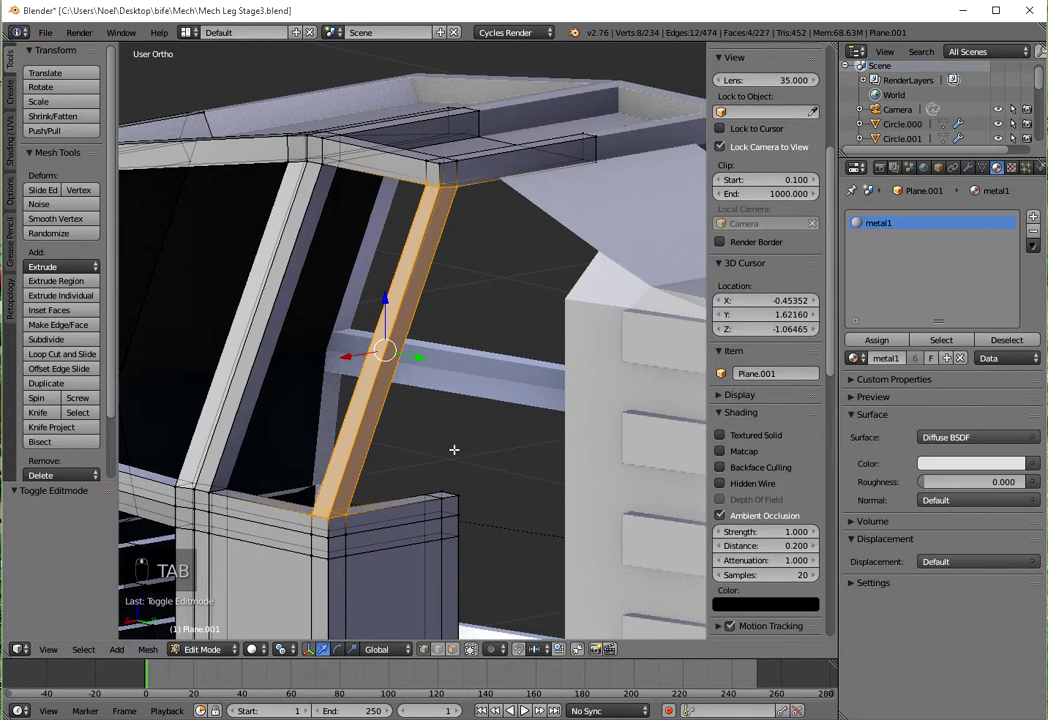
scroll(454, 450, up, 2)
right_click(456, 565)
shift+right_click(431, 562)
shift+right_click(479, 561)
shift+right_click(479, 560)
shift+right_click(457, 556)
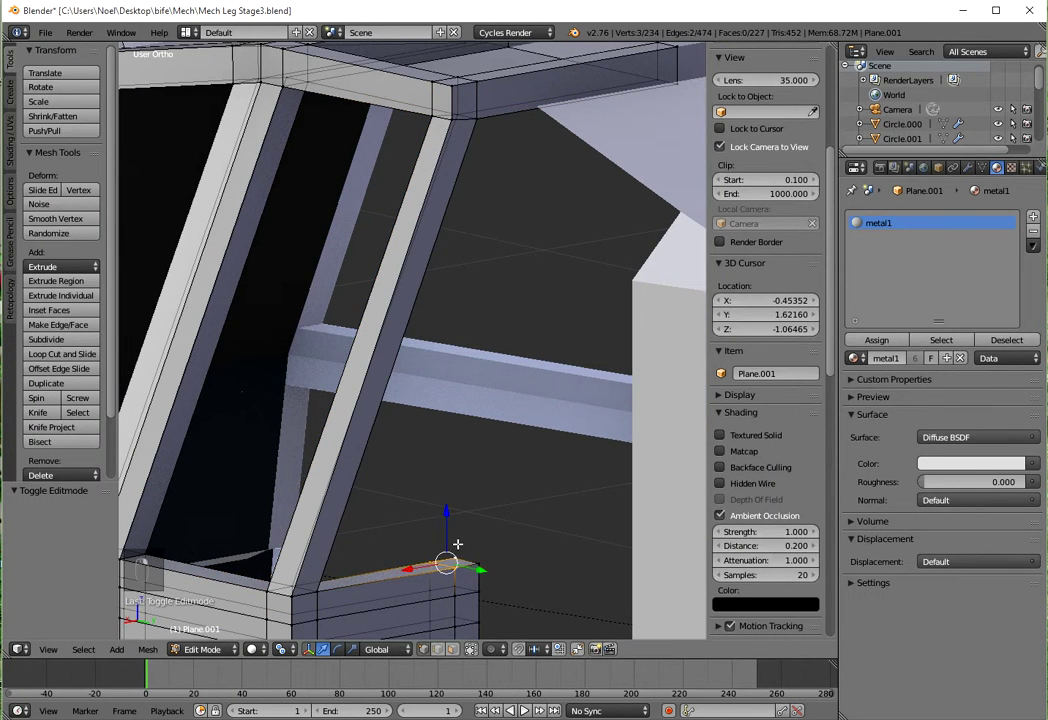
shift+right_click(468, 562)
key(e)
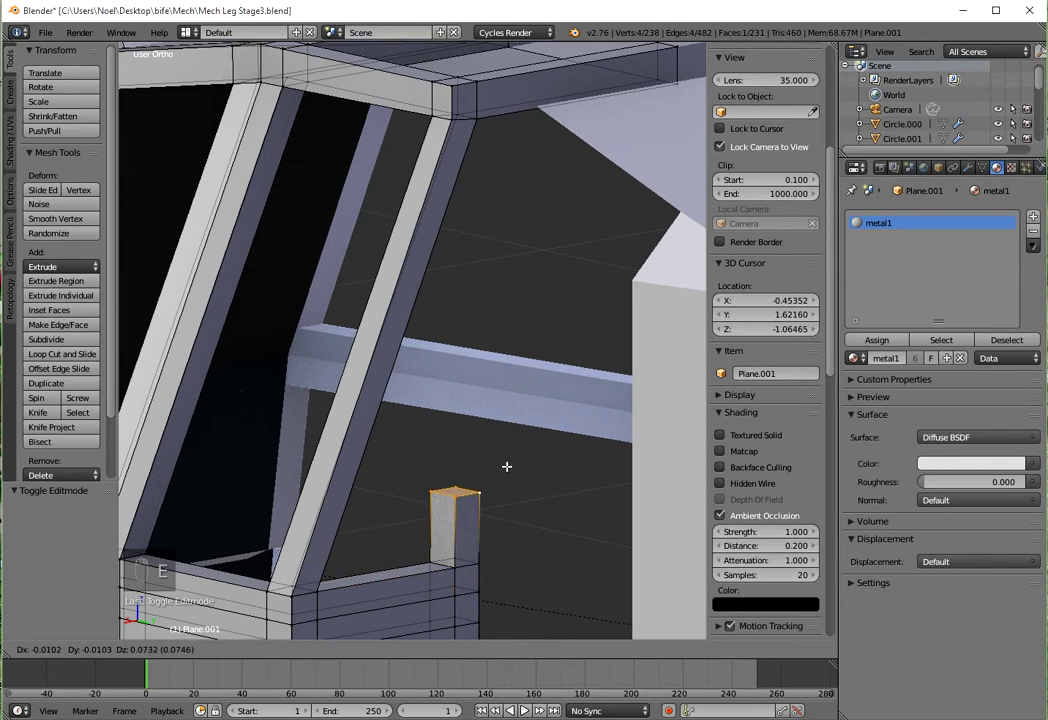
key(z)
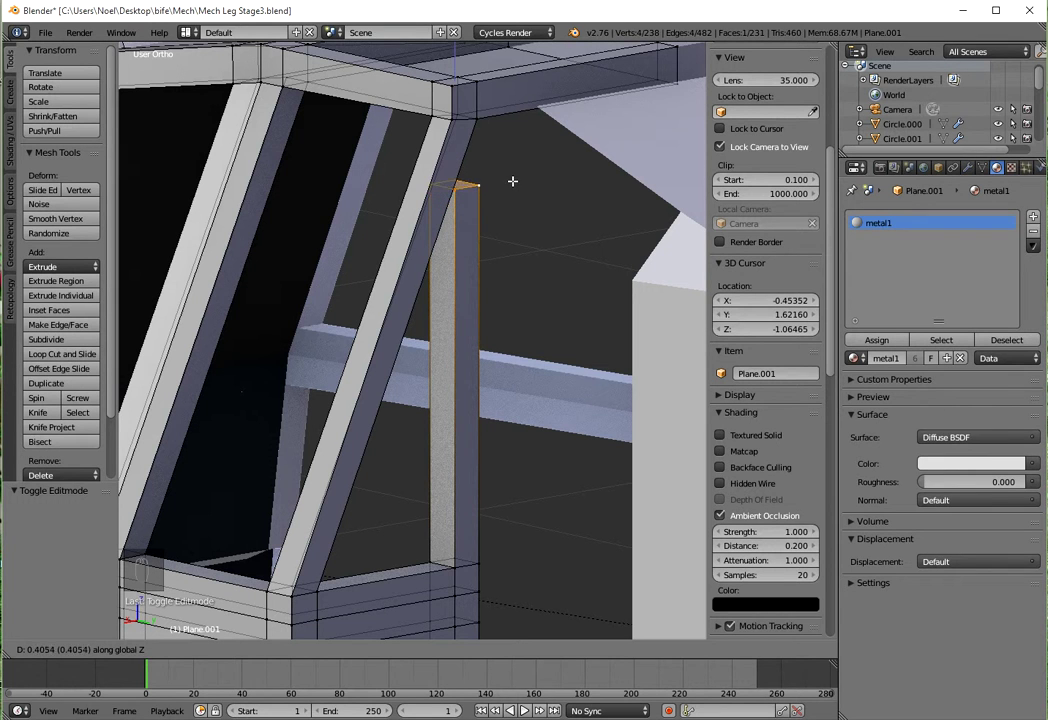
click(515, 185)
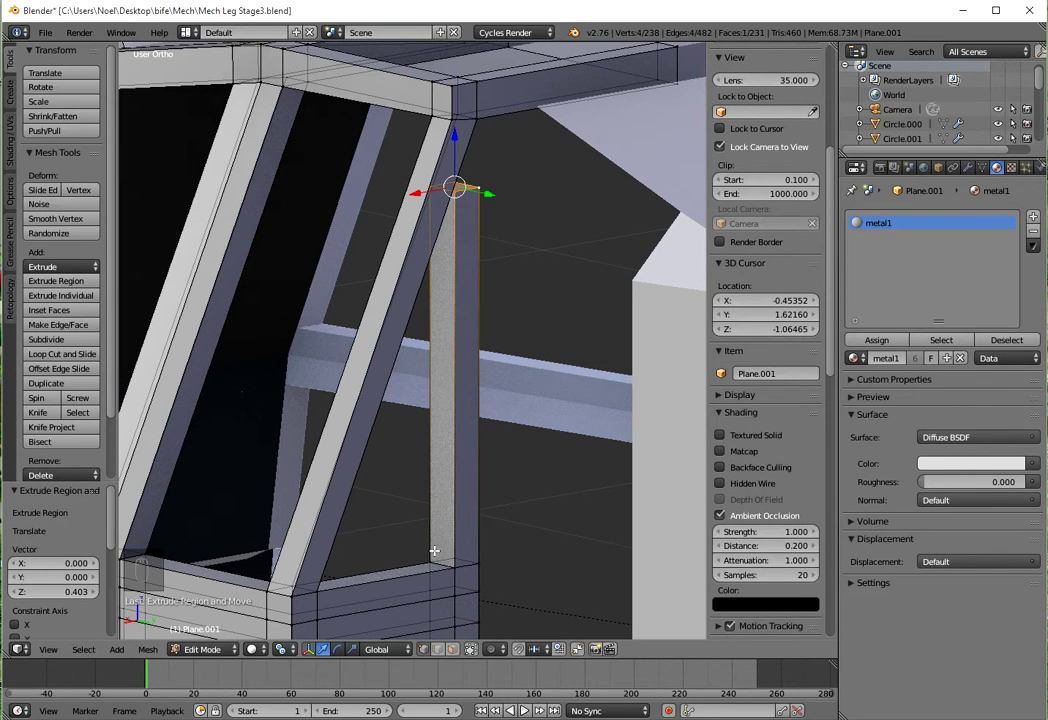
Add one loop cut across the slanted post, slid up to about the height of the upright post's top.
middle_drag(461, 367, 461, 451)
scroll(443, 430, up, 3)
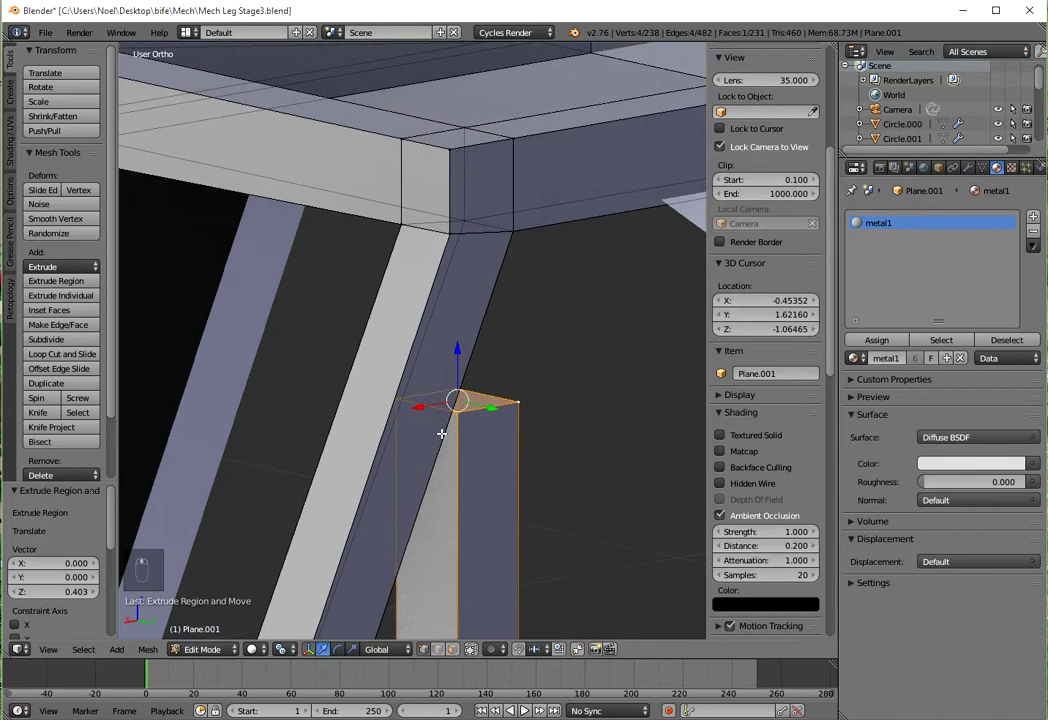
key(ctrl+r)
right_click(342, 597)
scroll(346, 585, down, 3)
key(ctrl+r)
click(356, 541)
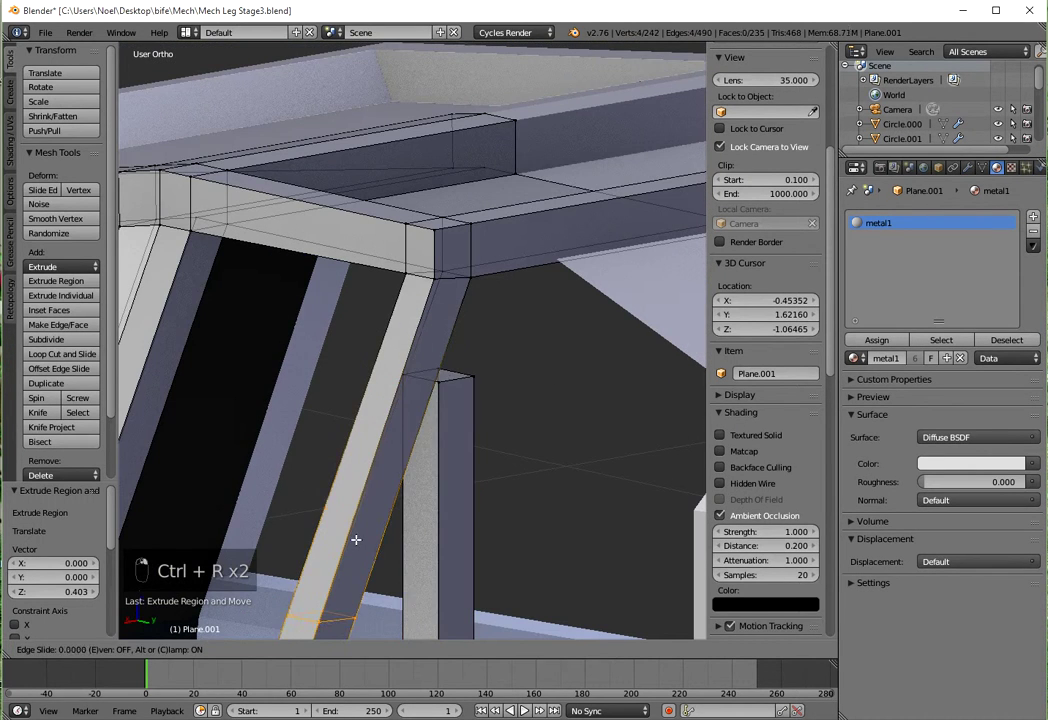
click(451, 310)
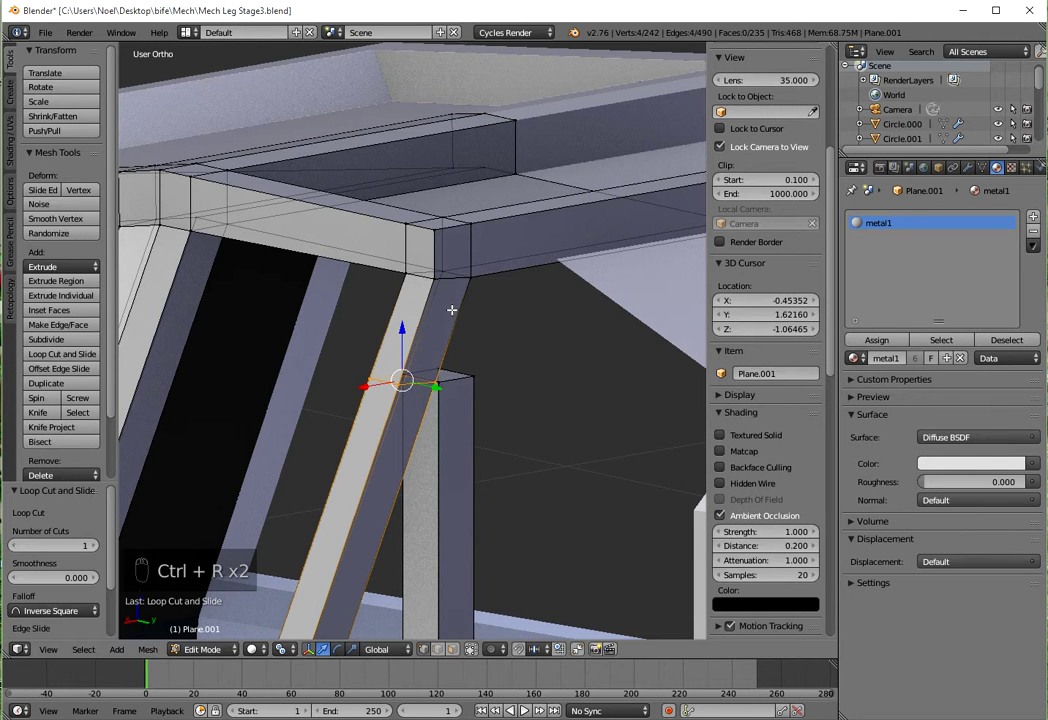
In the right side view, box-select the new cut and the upright's top vertices and scale them along Z towards one level.
key(KP_1)
key(KP_3)
shift+middle_drag(515, 301, 346, 307)
scroll(440, 327, up, 2)
key(a)
key(a)
key(b)
drag(416, 264, 544, 396)
key(s)
key(z)
click(537, 395)
Move the upright's top vertices on the +Y side by -0.003 along Y to align with the slanted post's edge.
scroll(549, 363, up, 1)
scroll(549, 363, up, 2)
shift+middle_drag(554, 350, 437, 380)
scroll(541, 363, up, 1)
key(a)
key(b)
drag(498, 316, 563, 365)
key(b)
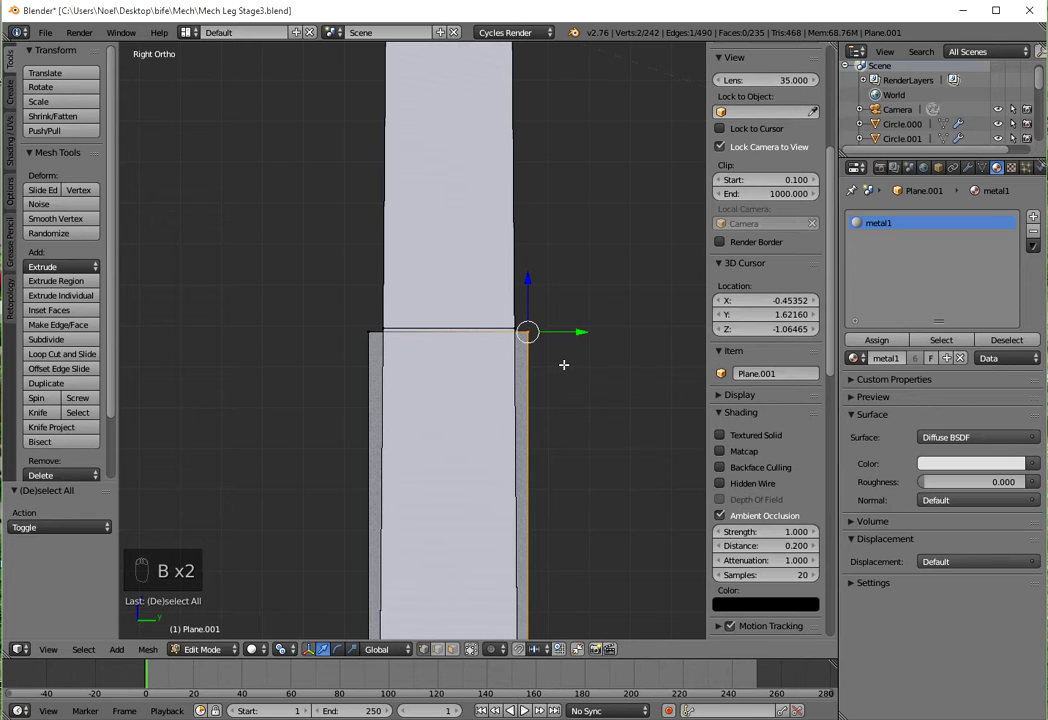
key(g)
key(y)
click(550, 362)
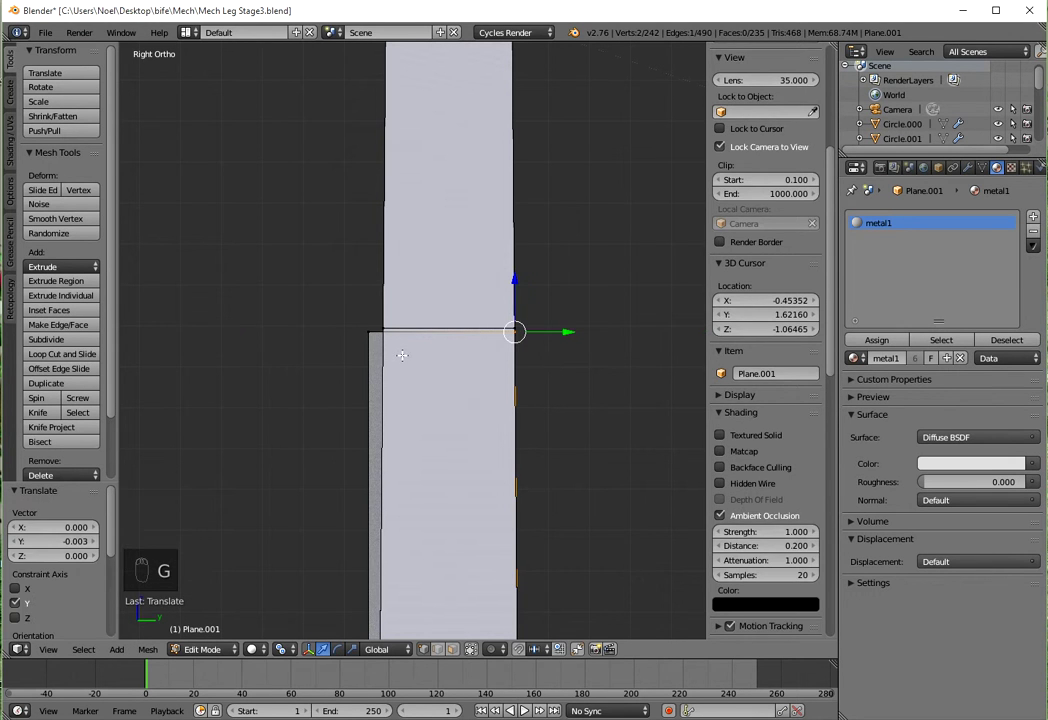
Move the upright's top vertices on the -Y side by 0.004 along Y to meet the slanted post's opposite edge.
key(a)
key(b)
drag(346, 314, 382, 367)
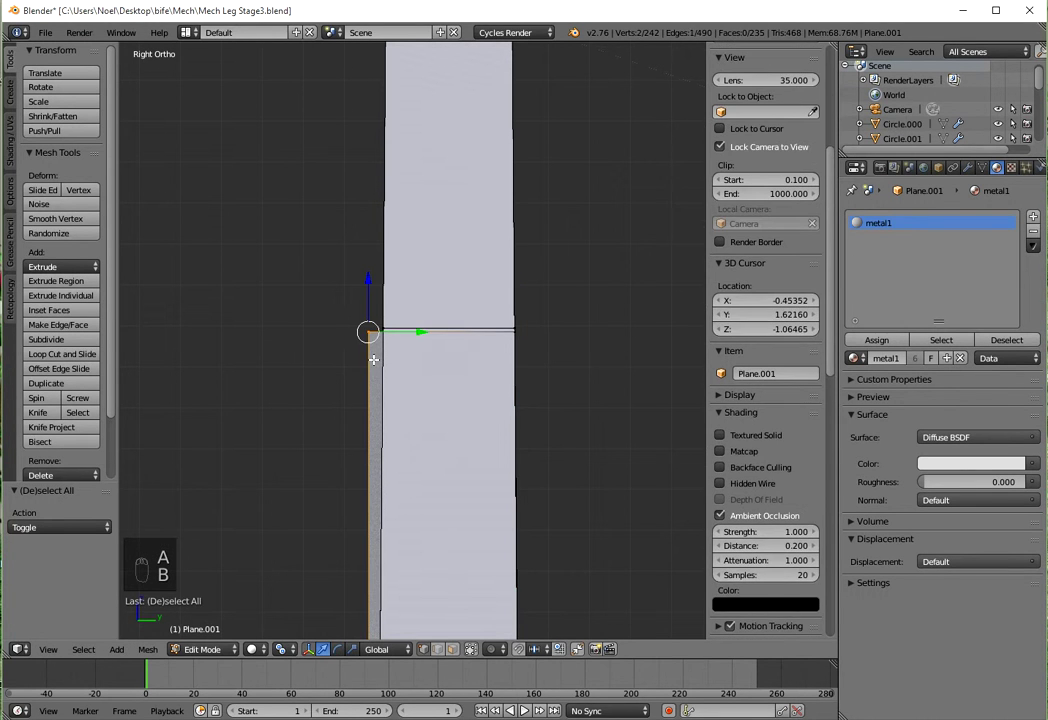
key(g)
key(y)
click(389, 361)
middle_drag(463, 353, 526, 404)
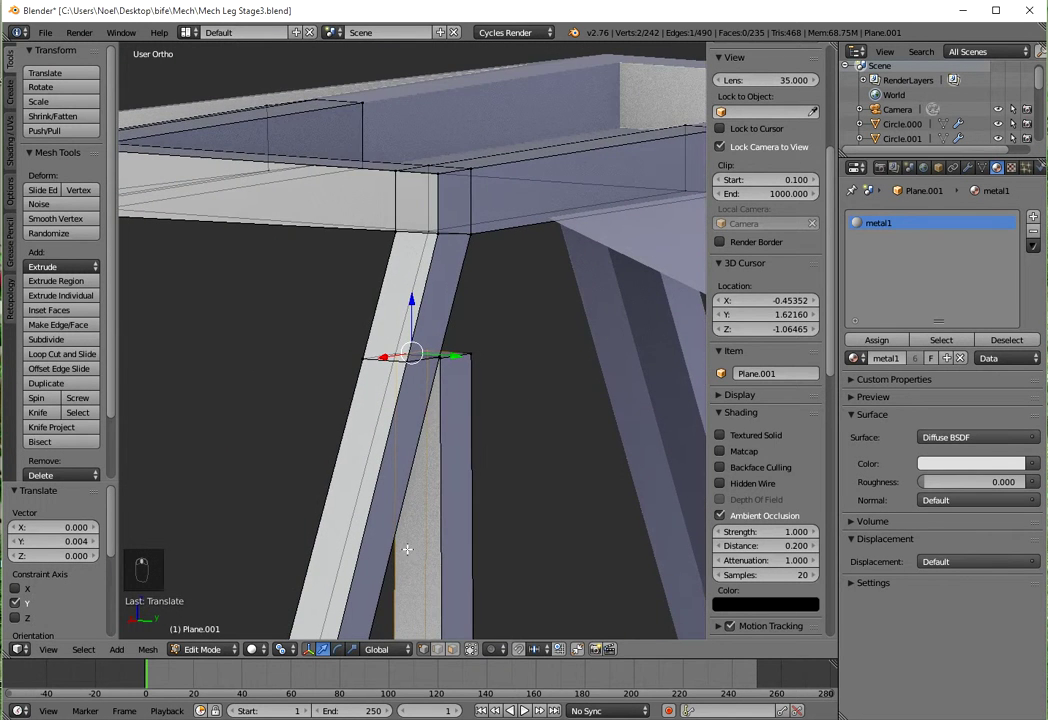
Delete the upright post's long face on the side facing the slanted post.
scroll(407, 561, down, 4)
click(452, 649)
right_click(410, 518)
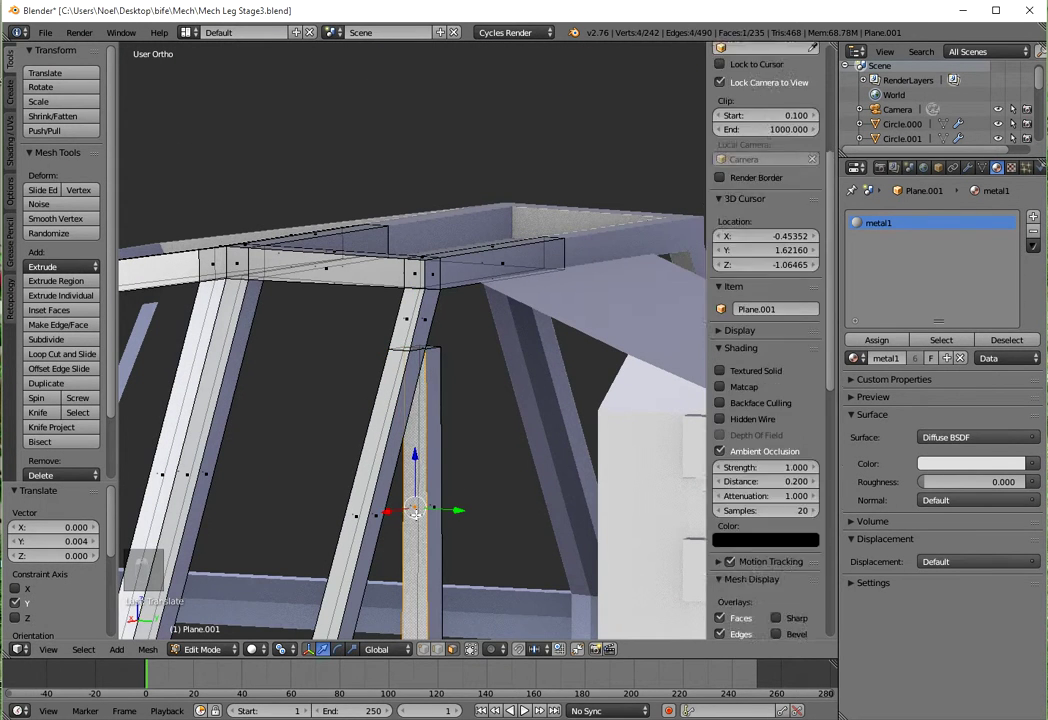
shift+middle_drag(424, 512, 489, 314)
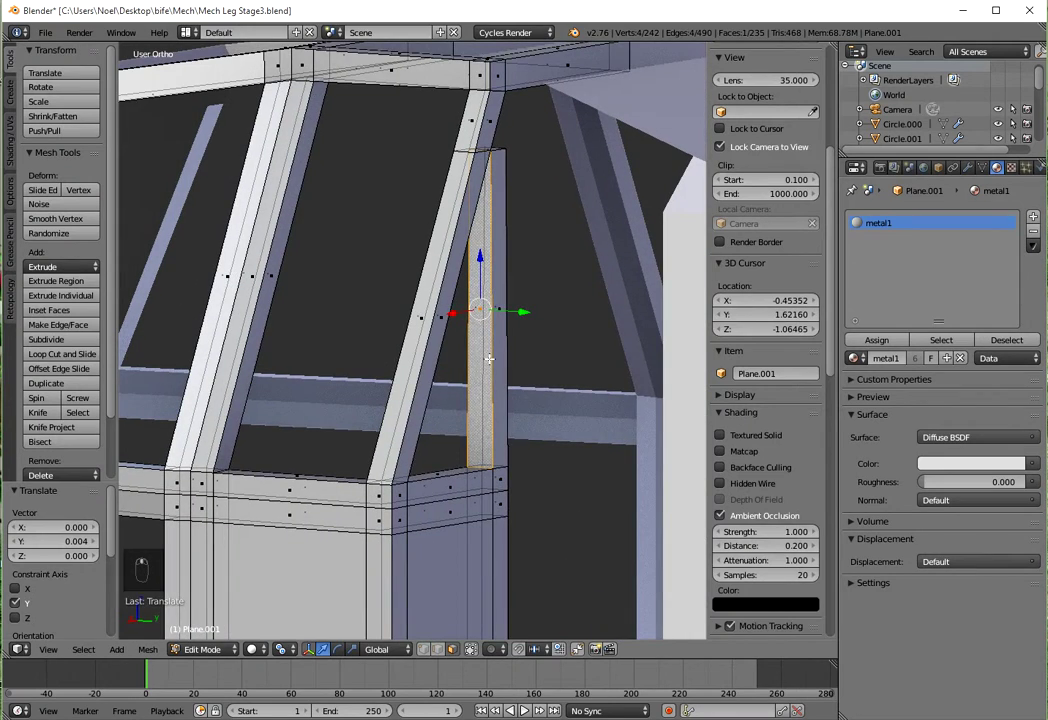
key(x)
click(489, 358)
Delete the remaining concealed faces where the slanted and upright posts meet, including the upright's top cap.
middle_drag(489, 358, 429, 351)
scroll(340, 333, up, 2)
right_click(283, 296)
key(x)
click(283, 297)
right_click(374, 498)
key(x)
click(374, 506)
right_click(416, 329)
key(x)
click(415, 330)
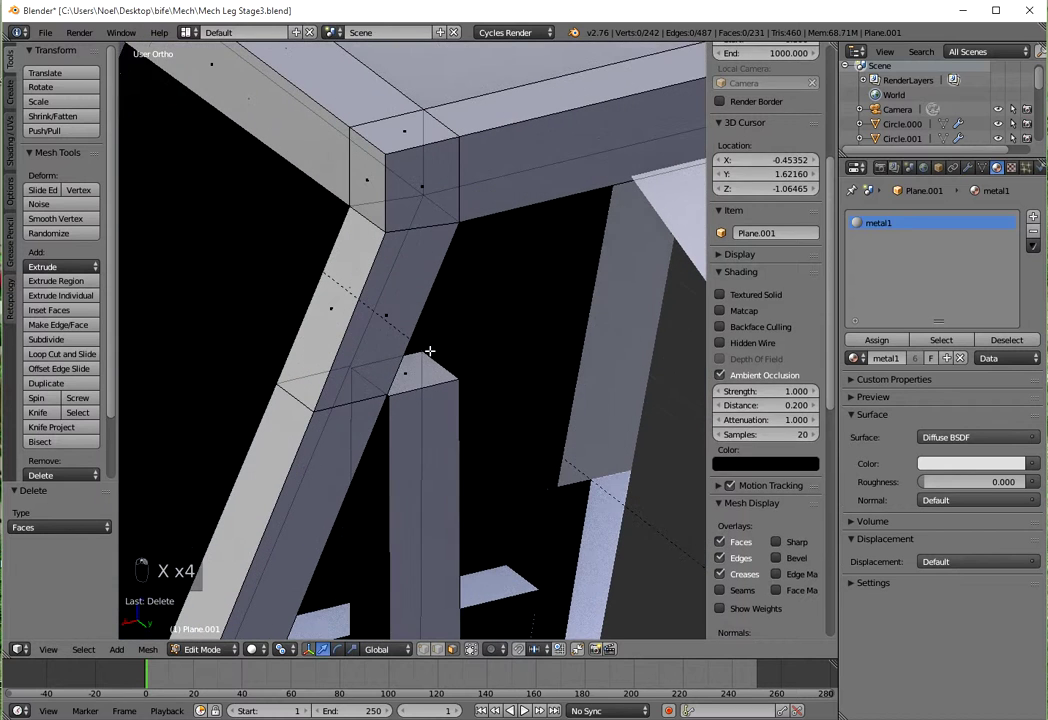
right_click(430, 400)
key(x)
click(424, 400)
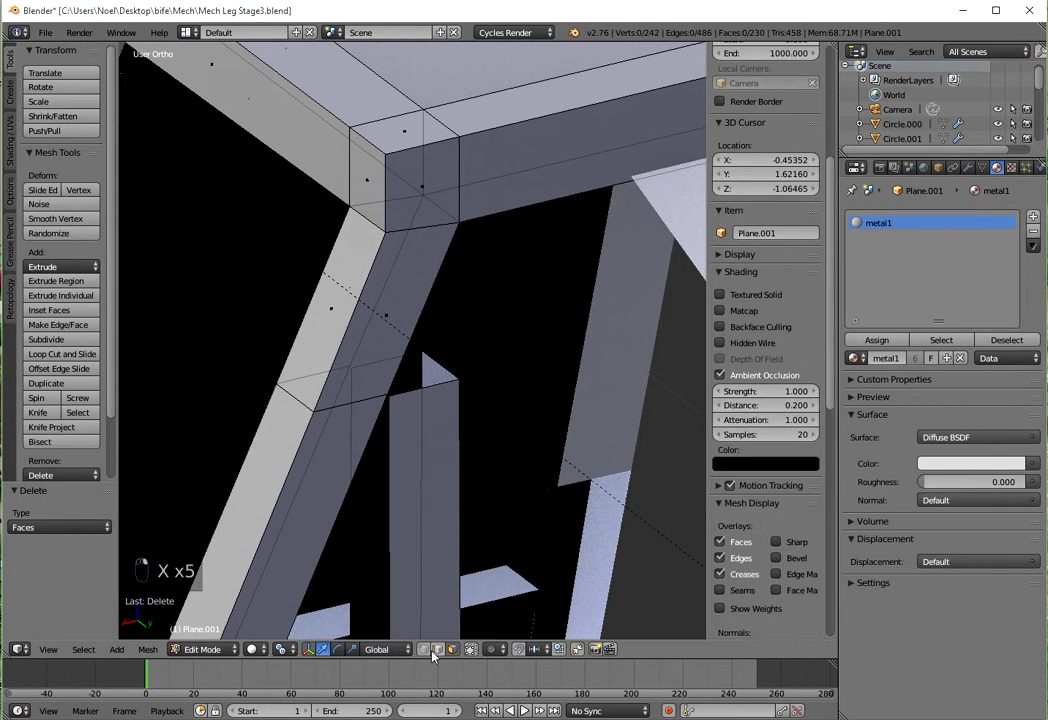
Fill the end-side quad and the rear triangle between the upright's top and the roof frame's corner.
right_click(440, 372)
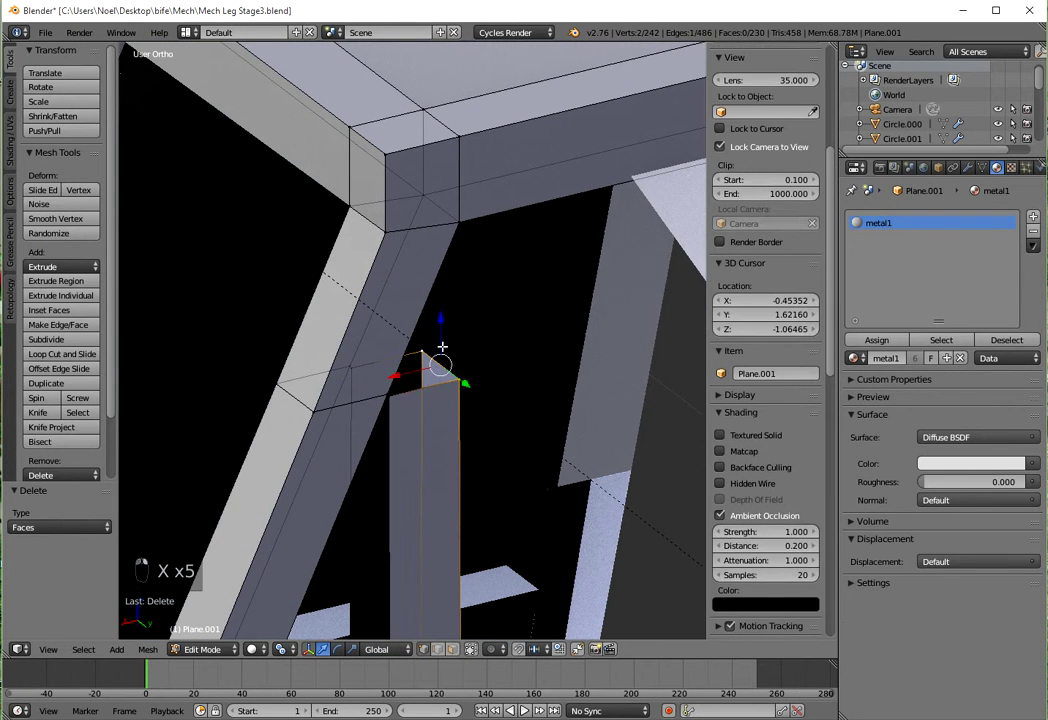
shift+right_click(463, 238)
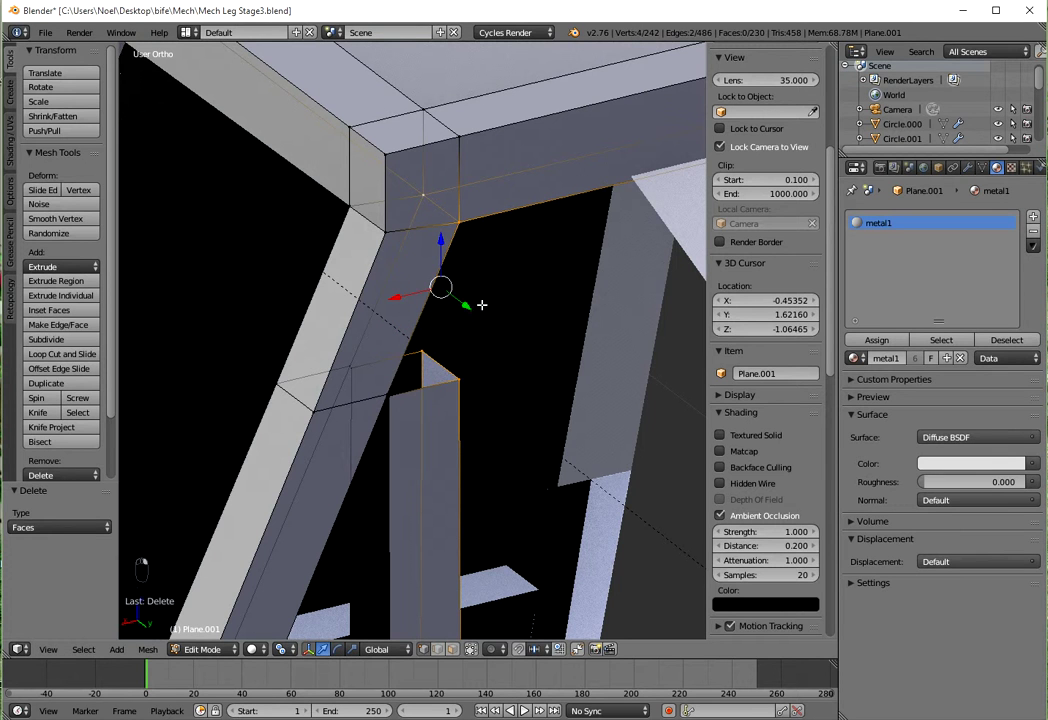
key(f)
right_click(459, 376)
shift+right_click(384, 398)
shift+right_click(456, 256)
key(f)
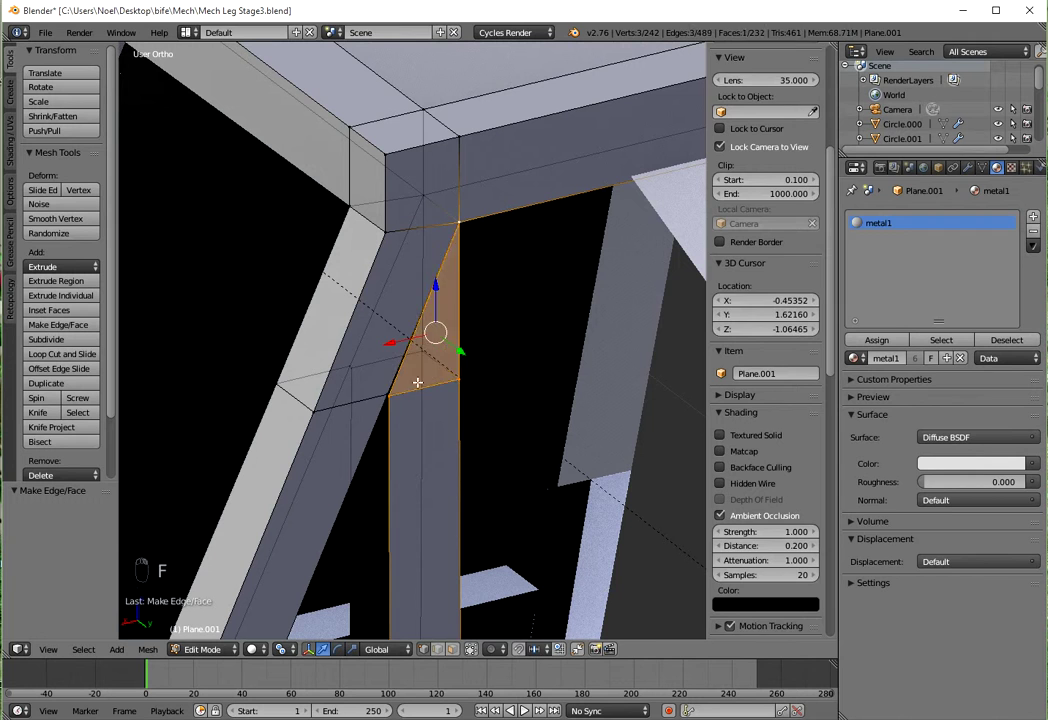
Merge at center the overlapping vertex pairs where the upright's top meets the slanted post on the rear and inner sides.
right_click(391, 393)
shift+right_click(387, 394)
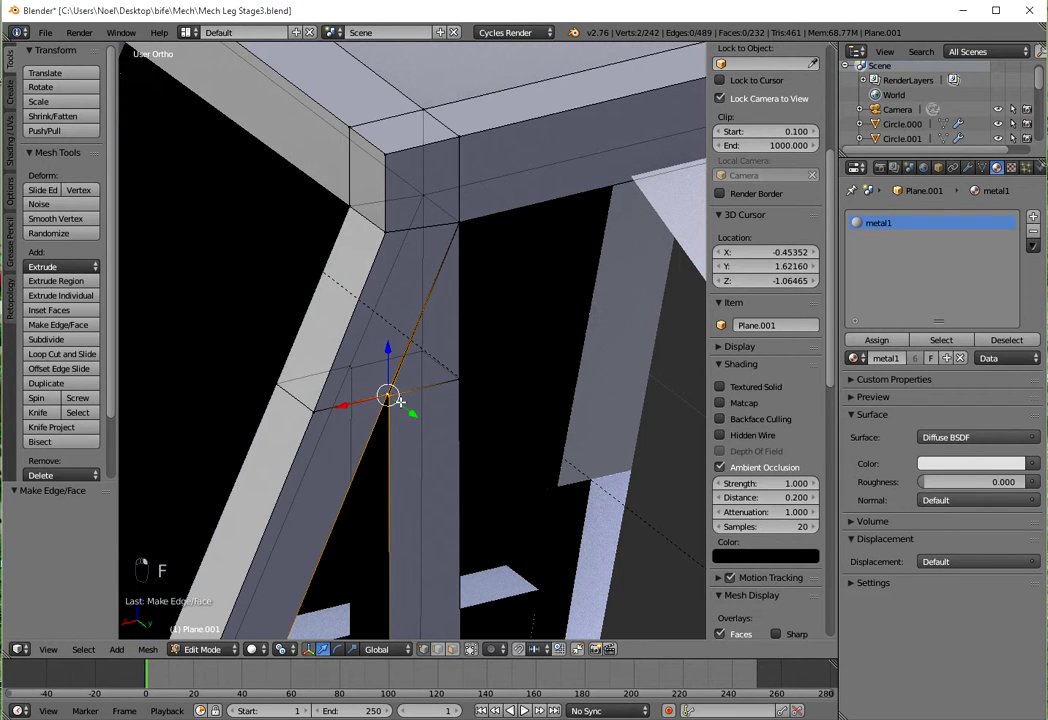
key(w)
click(374, 237)
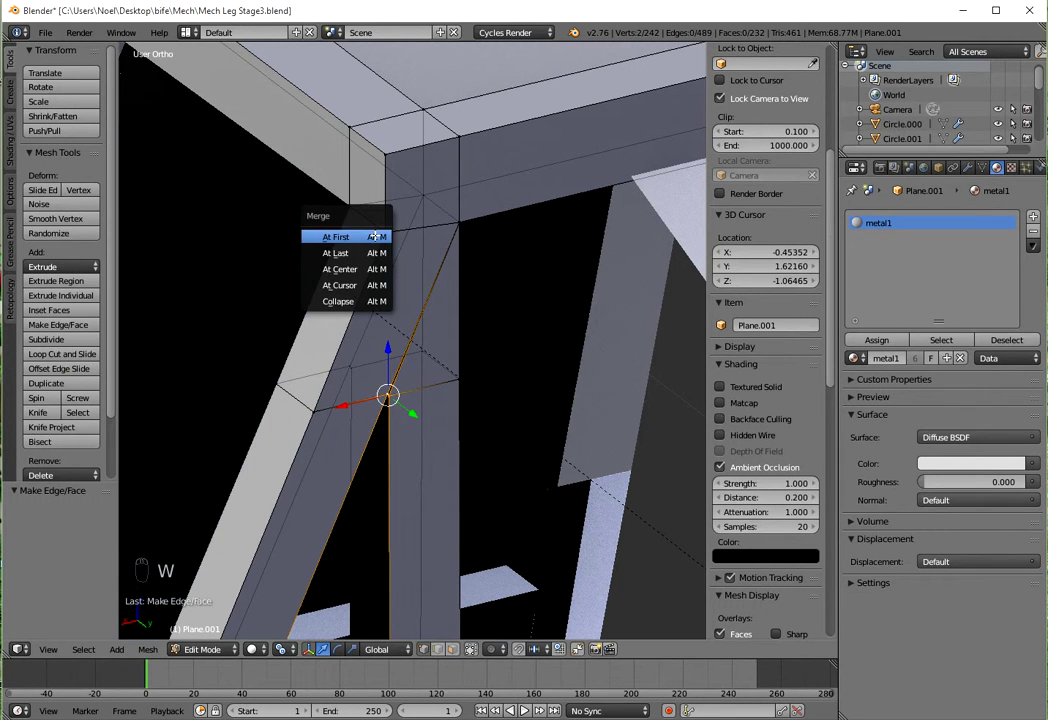
click(365, 269)
middle_drag(336, 382, 459, 383)
right_click(480, 358)
key(w)
key(Return)
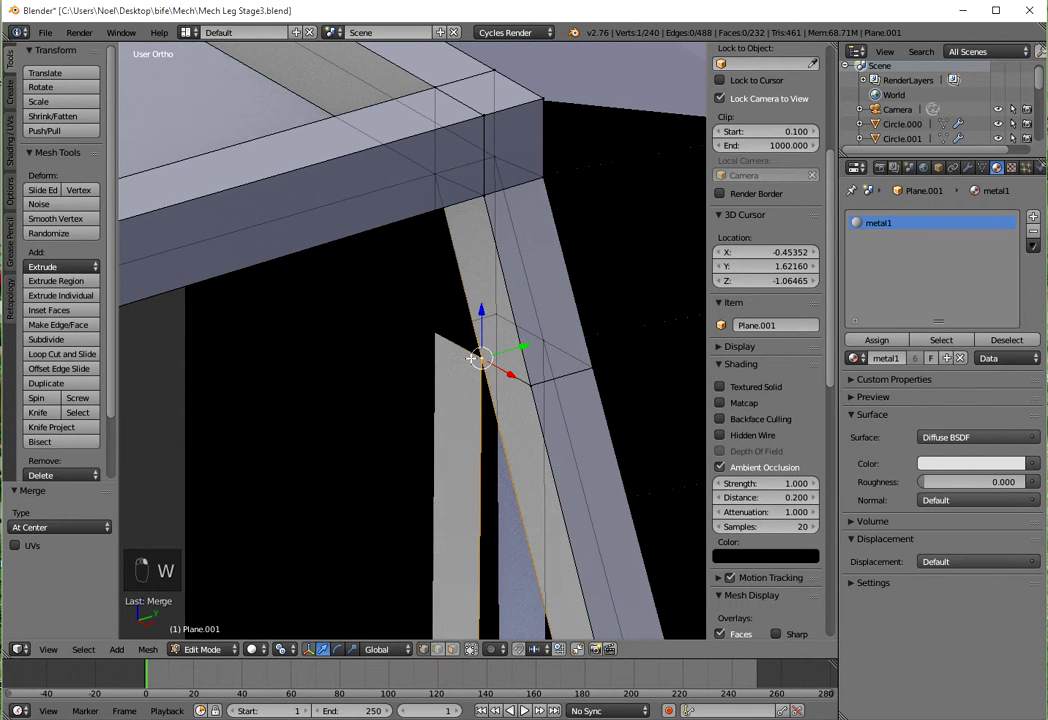
Fill the inner-side triangle between the upright's top, the slanted post and the roof frame's corner.
shift+right_click(430, 176)
key(w)
key(f)
Fill the tall triangular openings between the slanted post and the upright on the inner and rear sides.
middle_drag(550, 341, 461, 310)
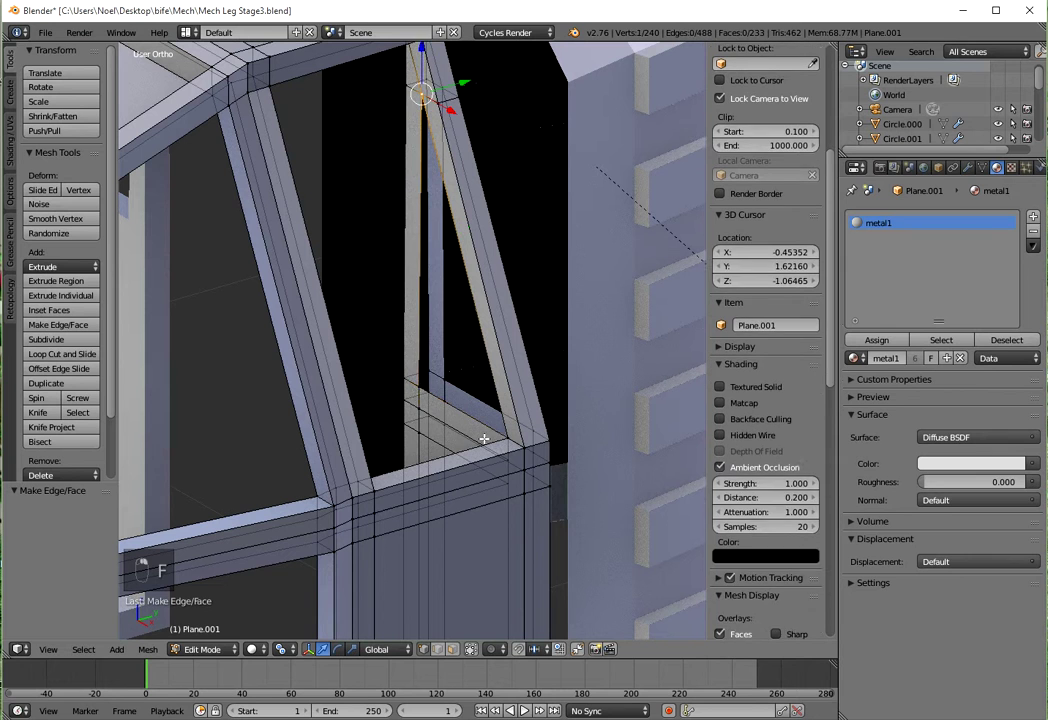
key(f)
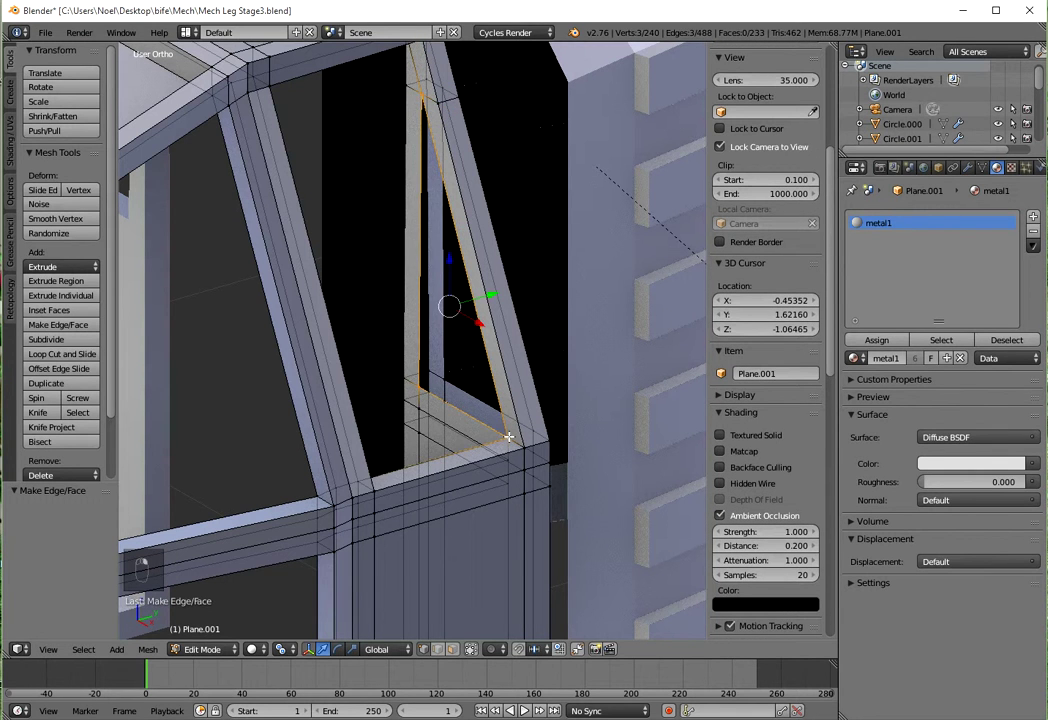
key(f)
middle_drag(578, 388, 425, 393)
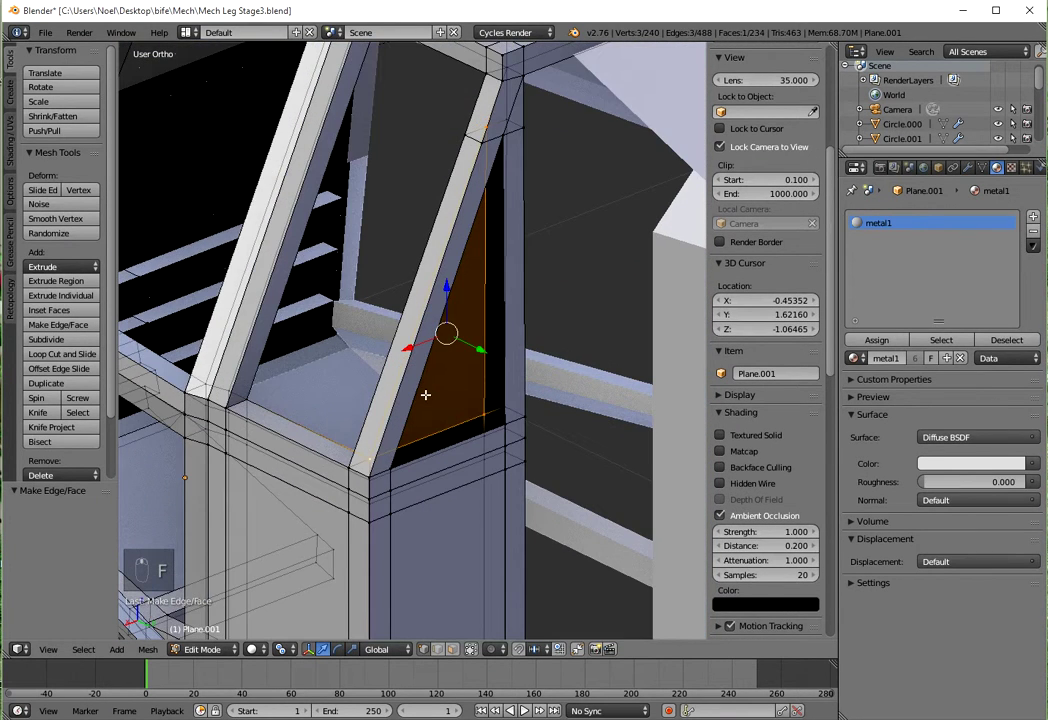
right_click(507, 425)
shift+right_click(390, 467)
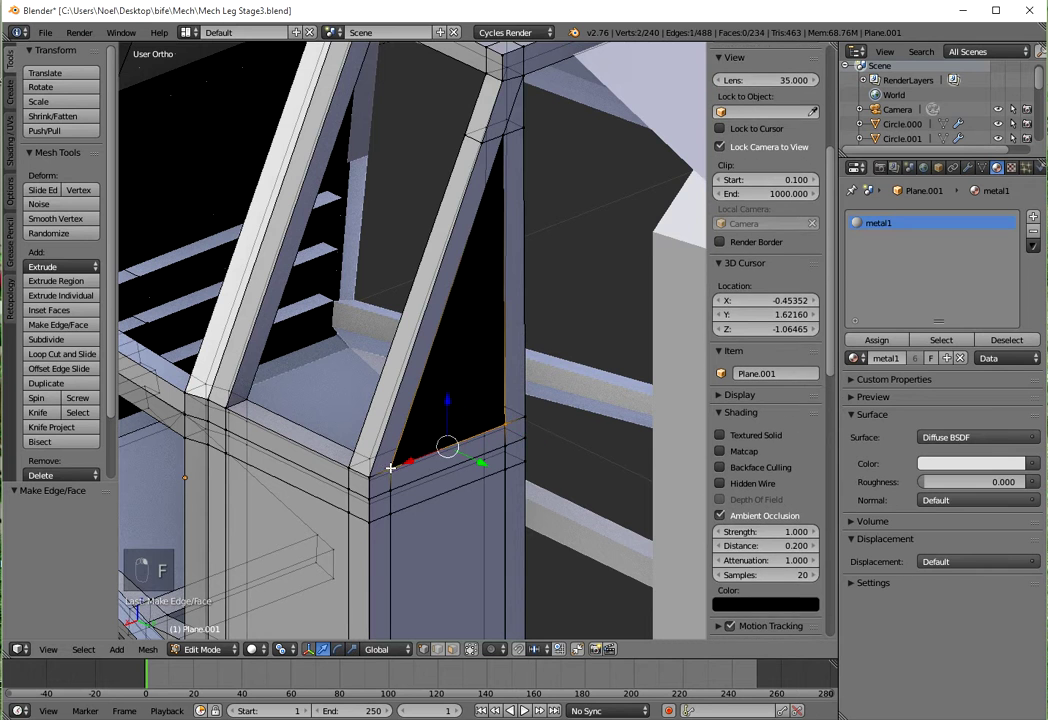
shift+right_click(507, 136)
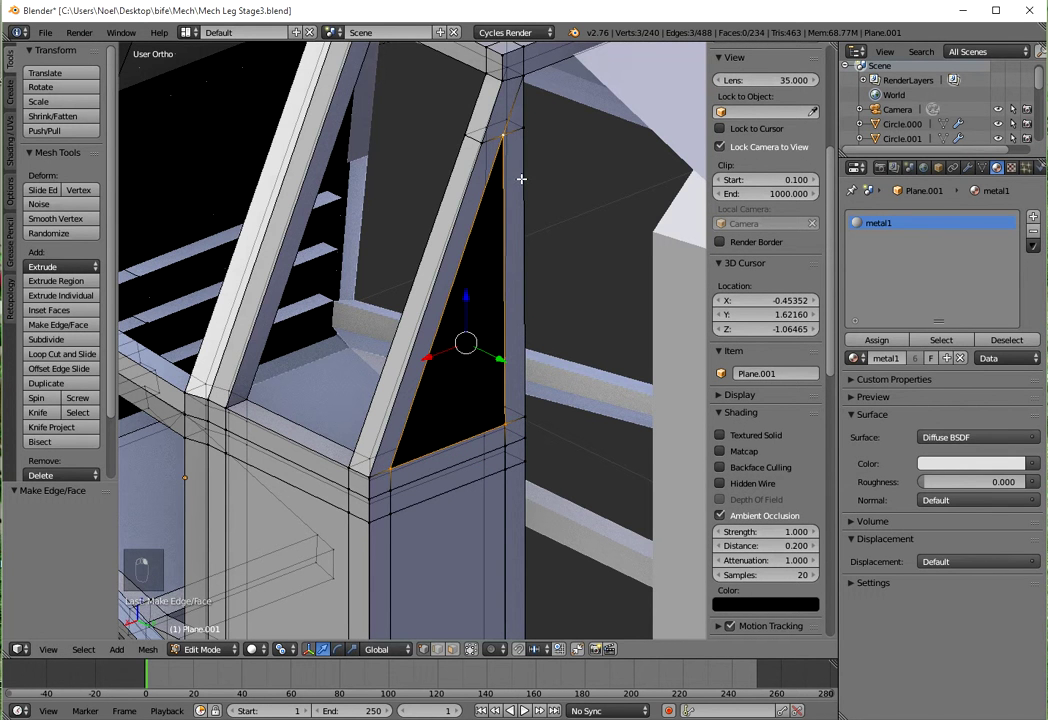
key(f)
Add a loop cut around the slanted post next to the end post, sliding it up near the roof frame.
scroll(533, 180, down, 6)
key(Tab)
middle_drag(484, 313, 504, 402)
scroll(483, 390, down, 3)
scroll(463, 415, up, 5)
key(Tab)
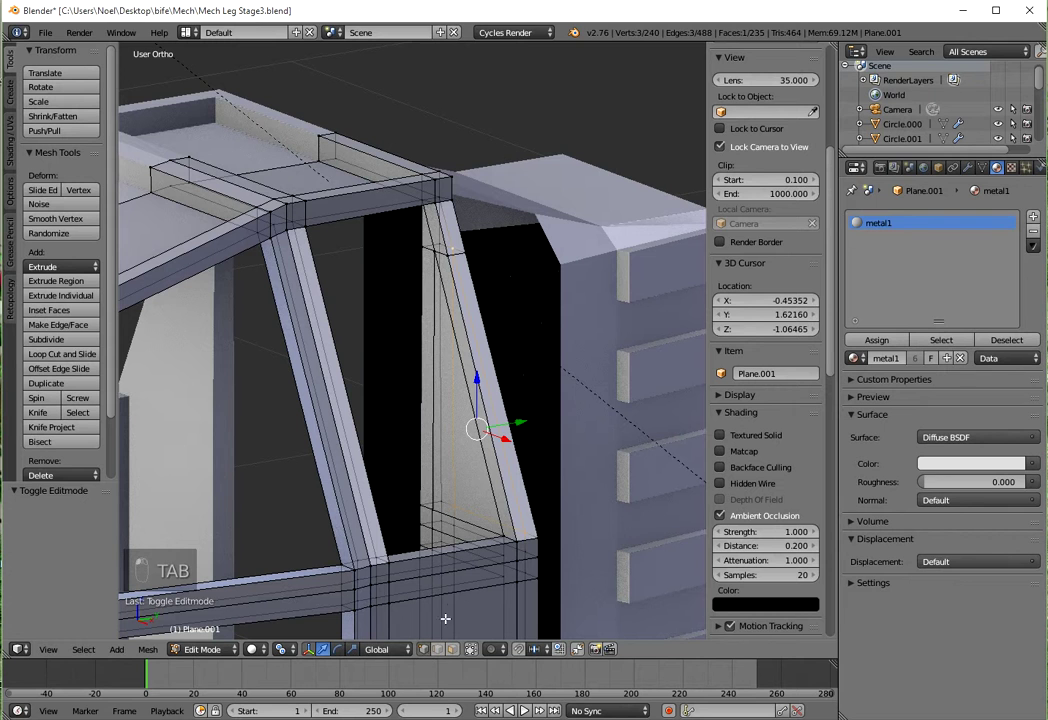
right_click(501, 531)
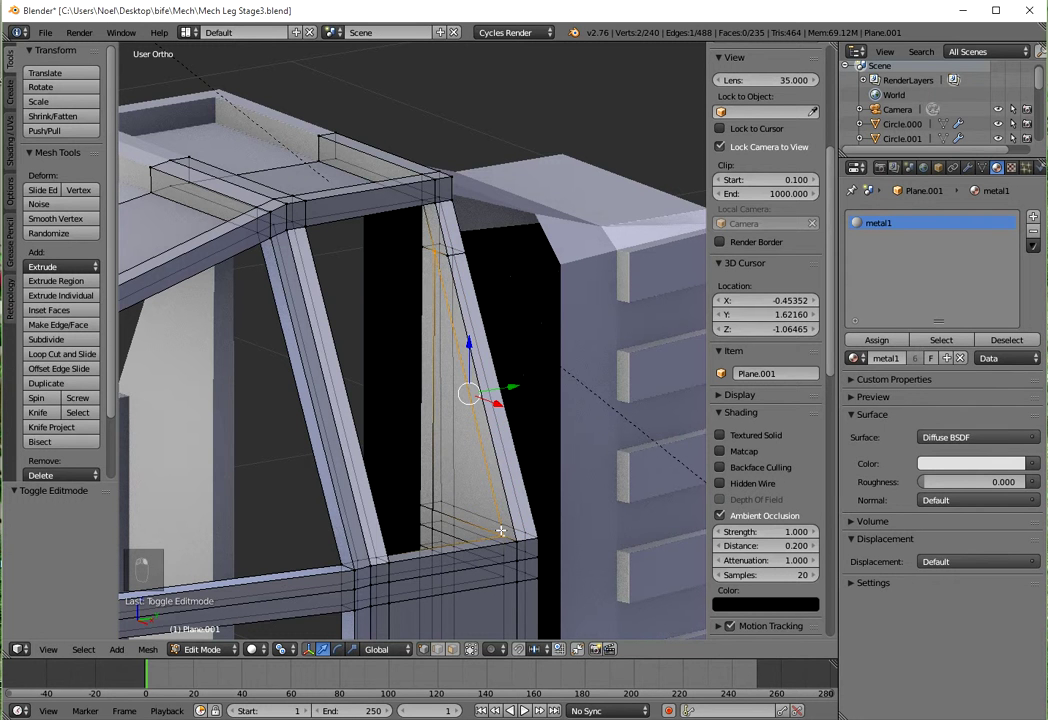
middle_drag(418, 403, 256, 483)
middle_drag(338, 279, 364, 329)
key(ctrl+r)
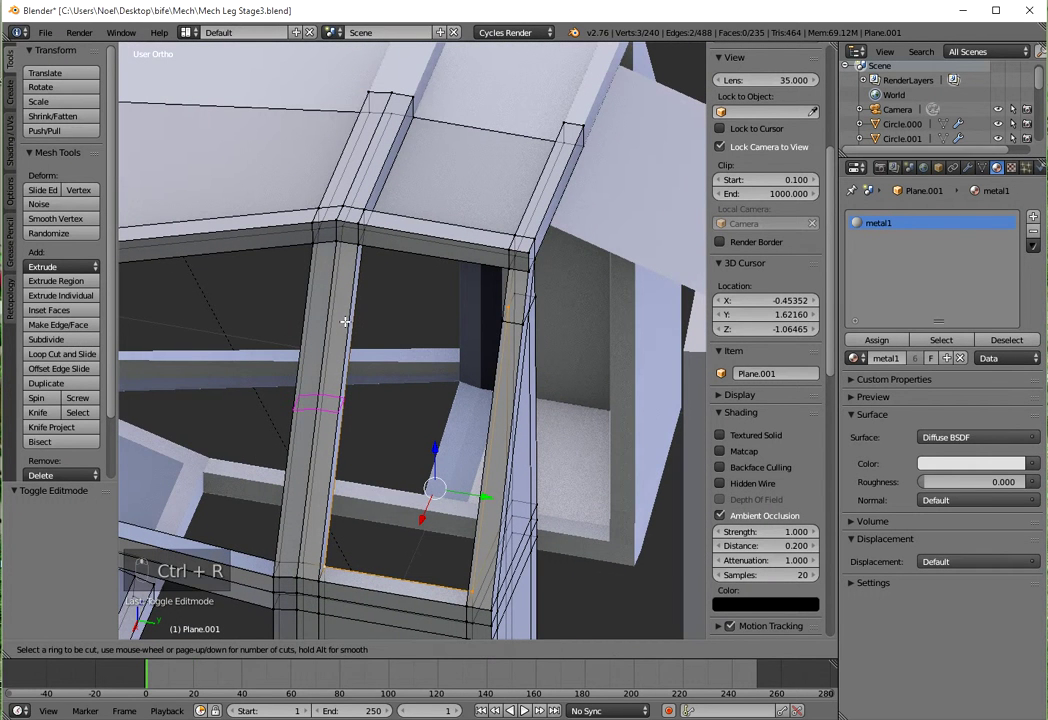
click(346, 317)
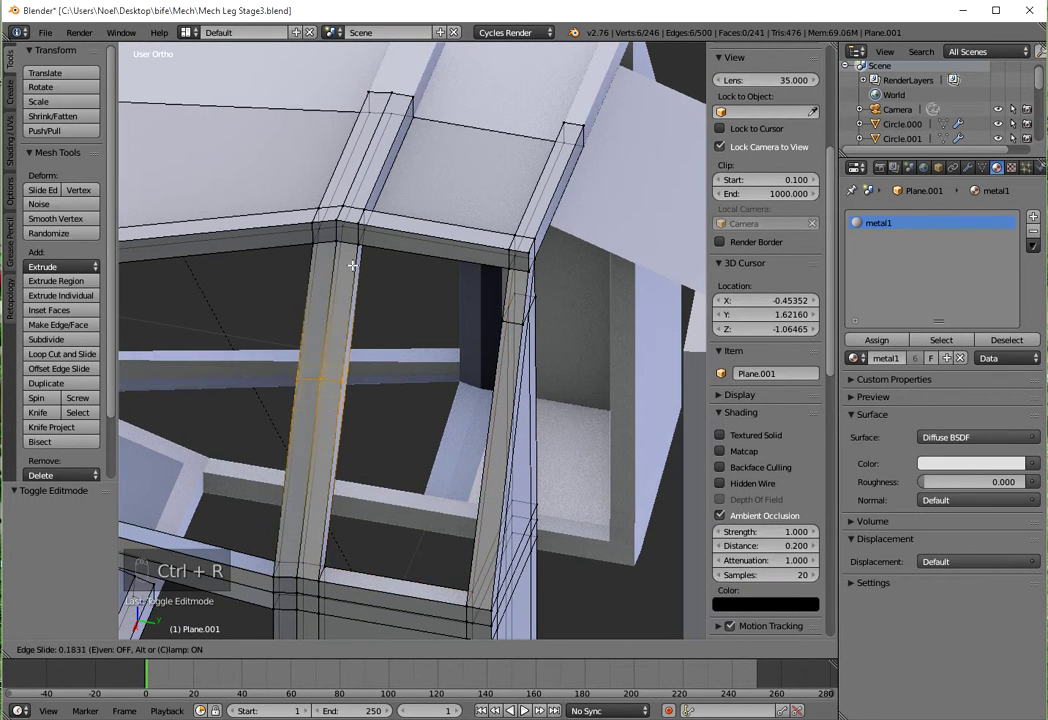
click(366, 218)
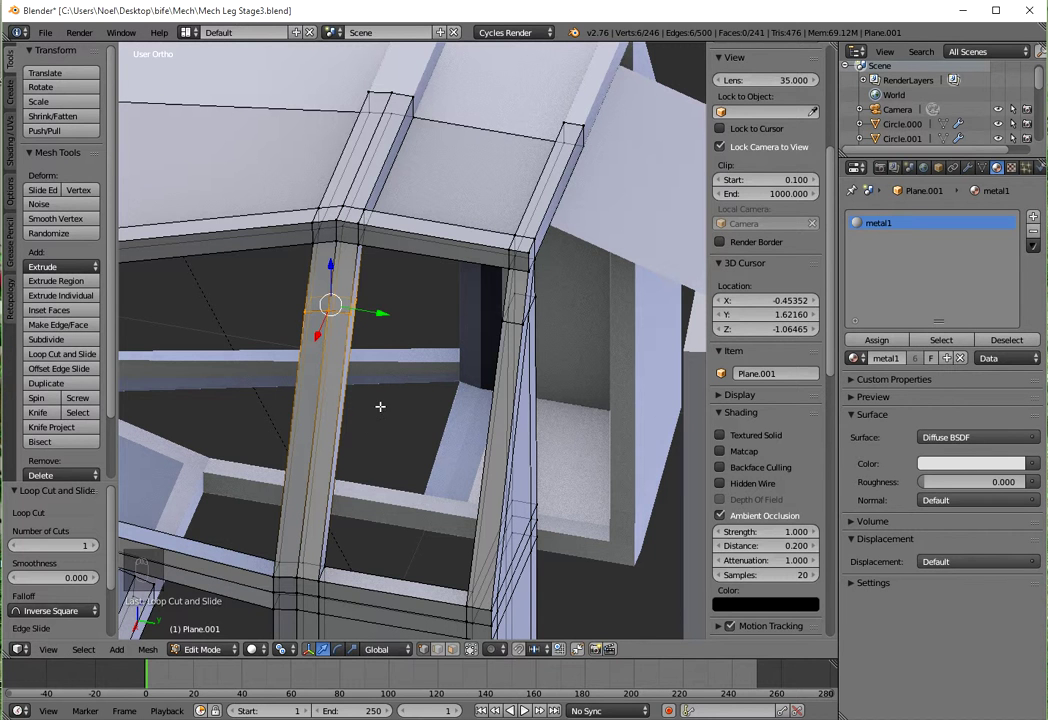
Fill the tall opening between the two slanted posts below the new loop cut with a face.
right_click(328, 557)
shift+right_click(365, 300)
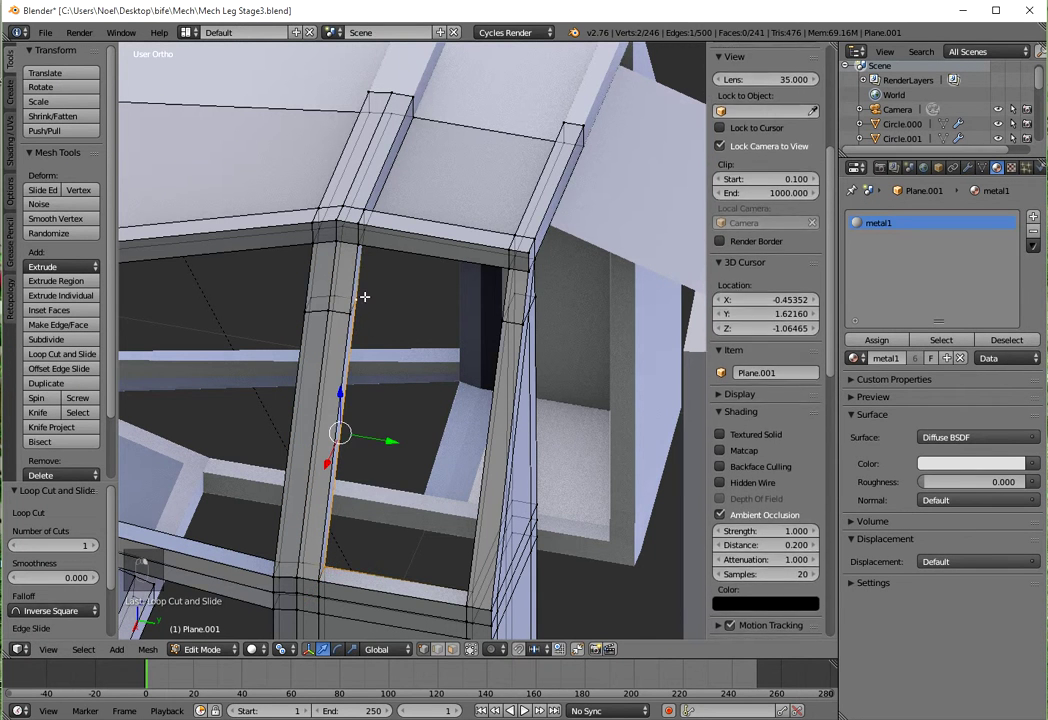
middle_drag(393, 358, 470, 347)
scroll(472, 344, up, 4)
shift+right_click(568, 177)
shift+middle_drag(504, 385, 338, 233)
shift+right_click(538, 607)
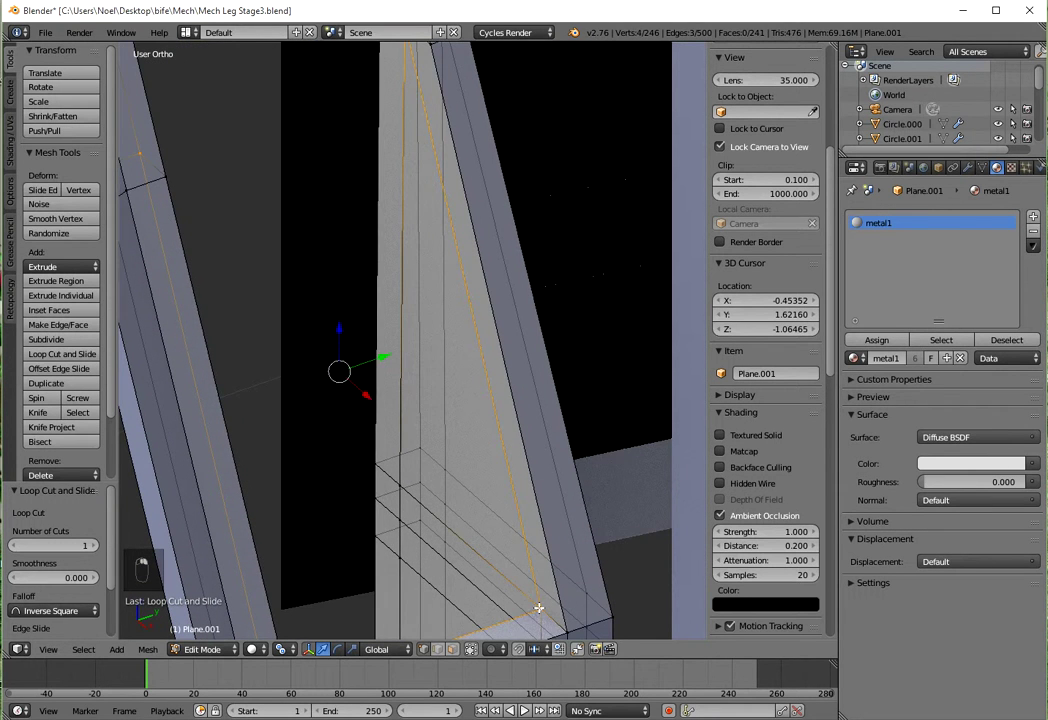
key(f)
Fill the remaining quad between the two slanted posts, from the new panel's upper edge to the roof frame.
middle_drag(451, 334, 524, 326)
shift+right_click(497, 218)
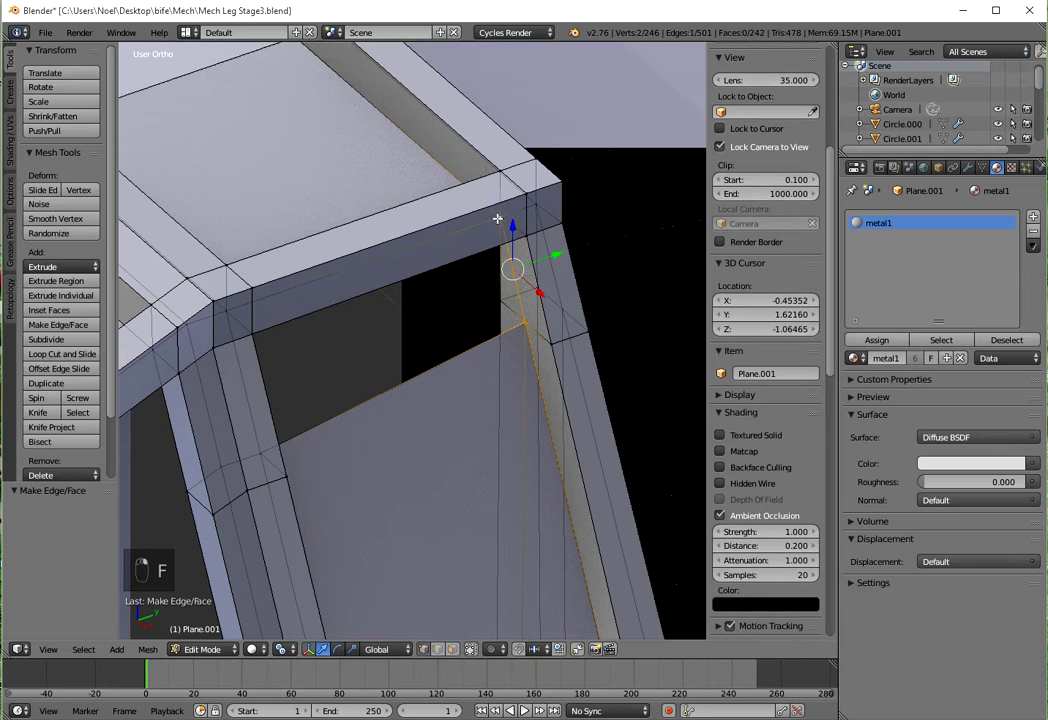
shift+right_click(231, 315)
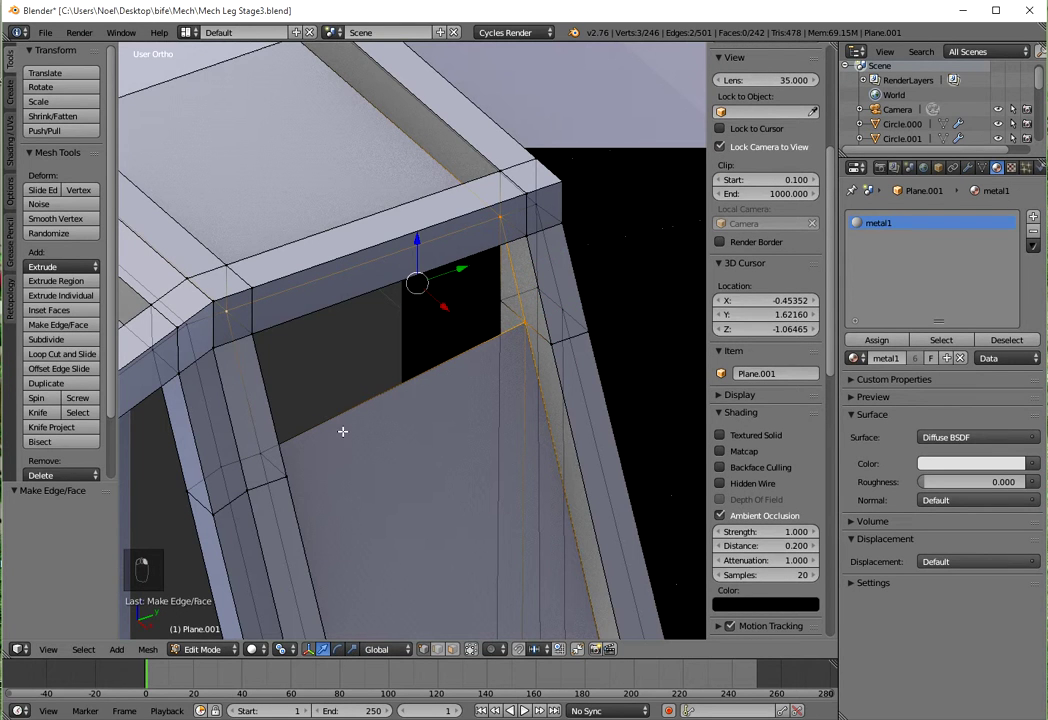
key(f)
key(ctrl+z)
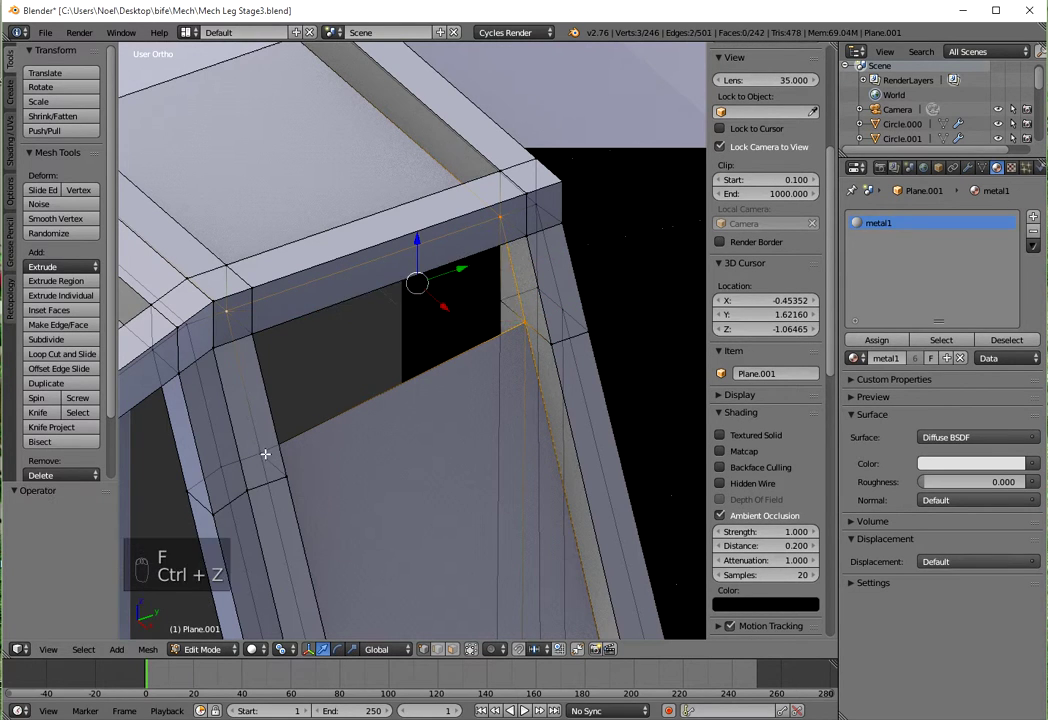
shift+right_click(252, 466)
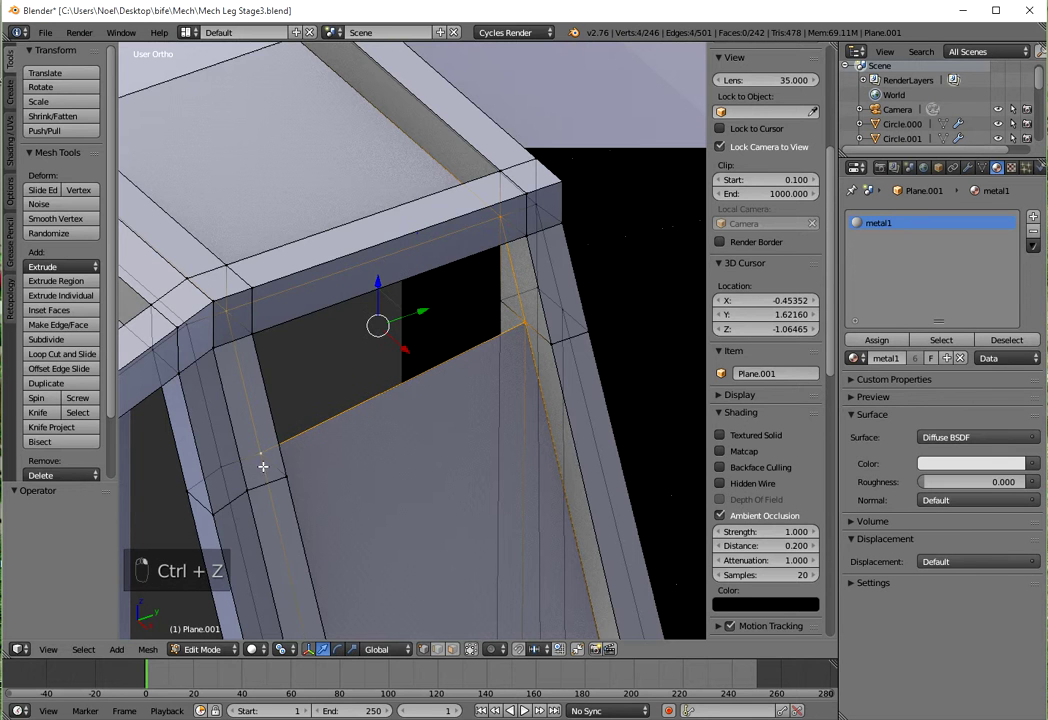
key(g)
right_click(346, 467)
key(f)
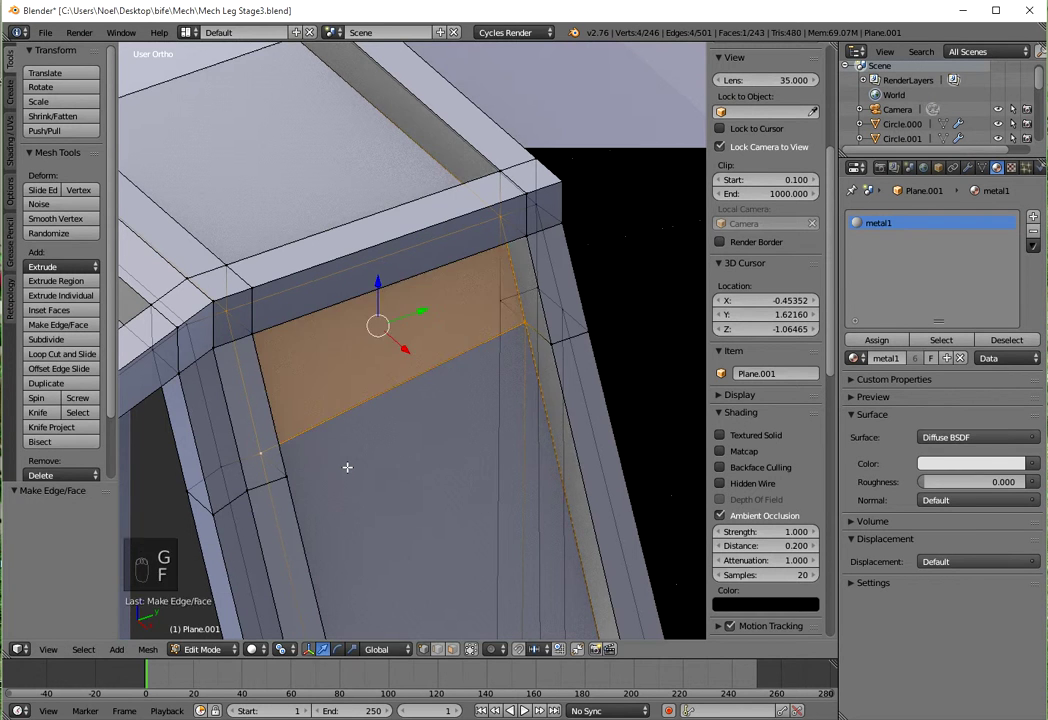
Fill the small inner triangle where the front slanted post meets the roof bar at the frame's front corner.
scroll(340, 467, down, 4)
shift+middle_drag(334, 468, 573, 279)
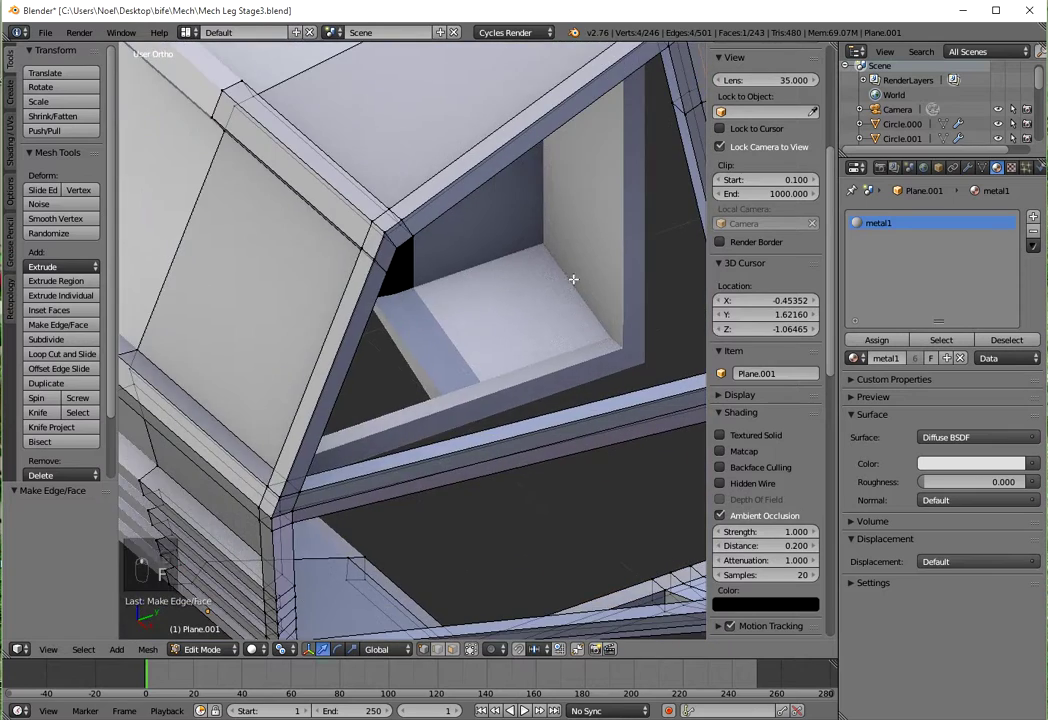
middle_drag(518, 315, 486, 376)
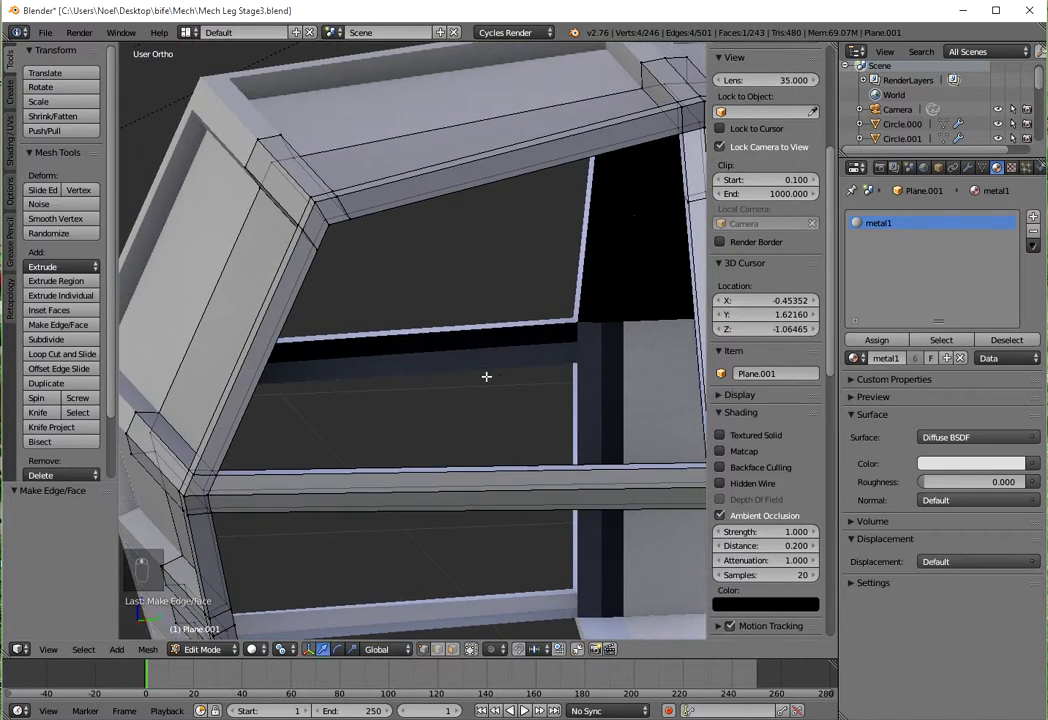
middle_drag(545, 306, 366, 396)
shift+middle_drag(208, 392, 424, 390)
right_click(368, 391)
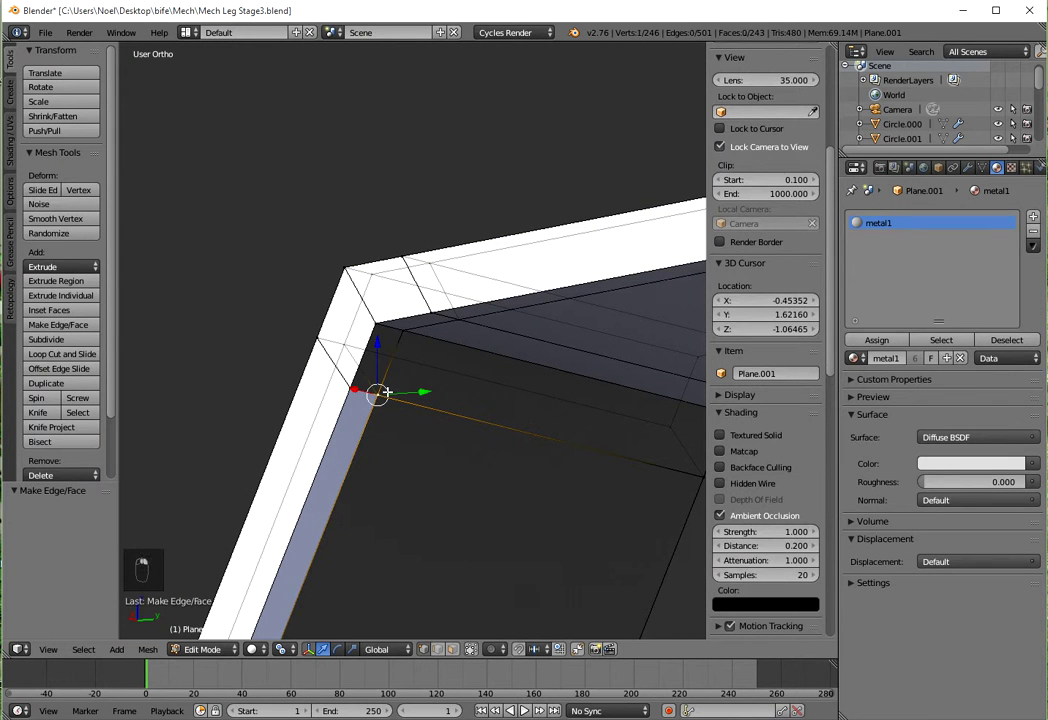
shift+right_click(406, 331)
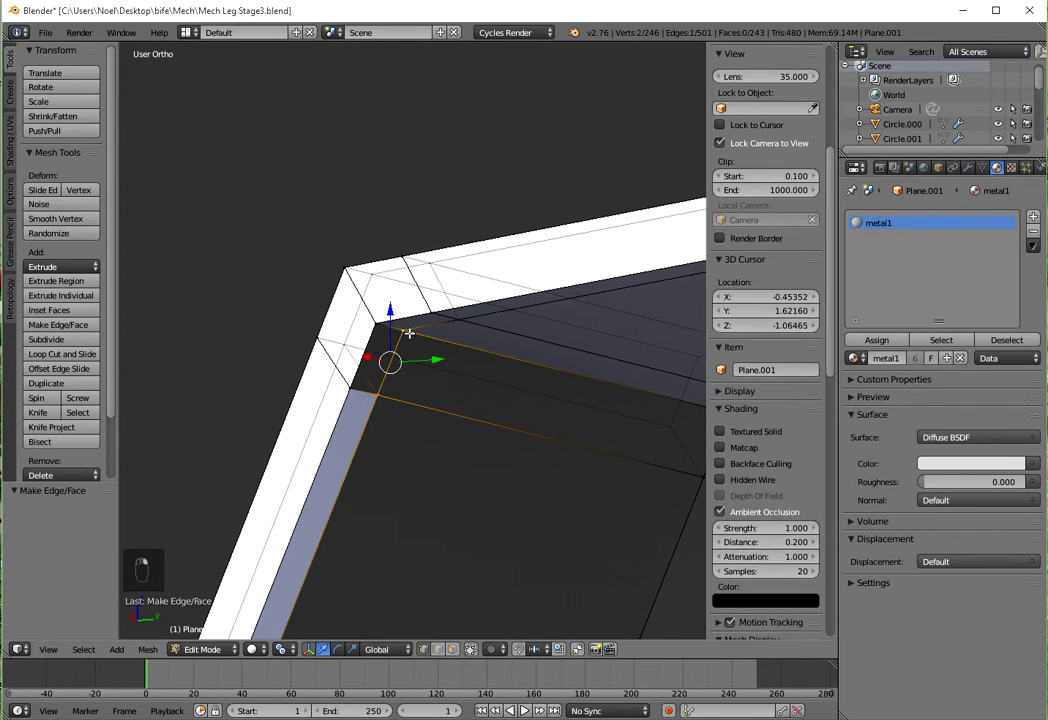
shift+right_click(461, 320)
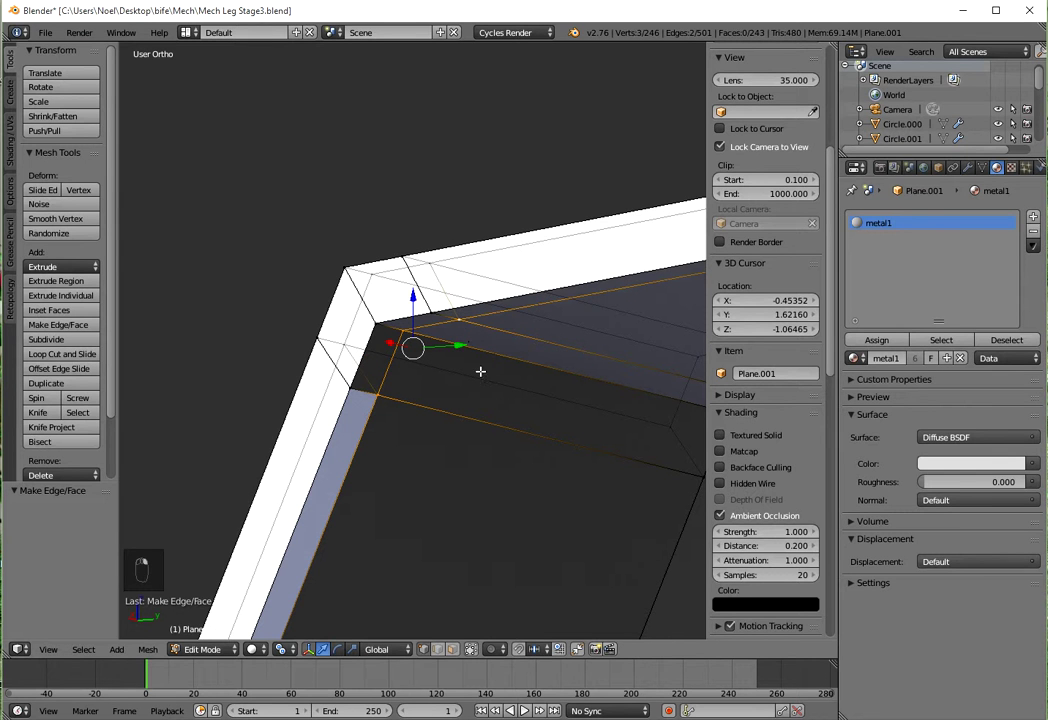
key(f)
Select the whole mesh and recalculate its normals so they are consistent.
shift+middle_drag(388, 380, 402, 414)
scroll(400, 415, up, 3)
right_click(338, 497)
shift+right_click(385, 499)
shift+right_click(427, 393)
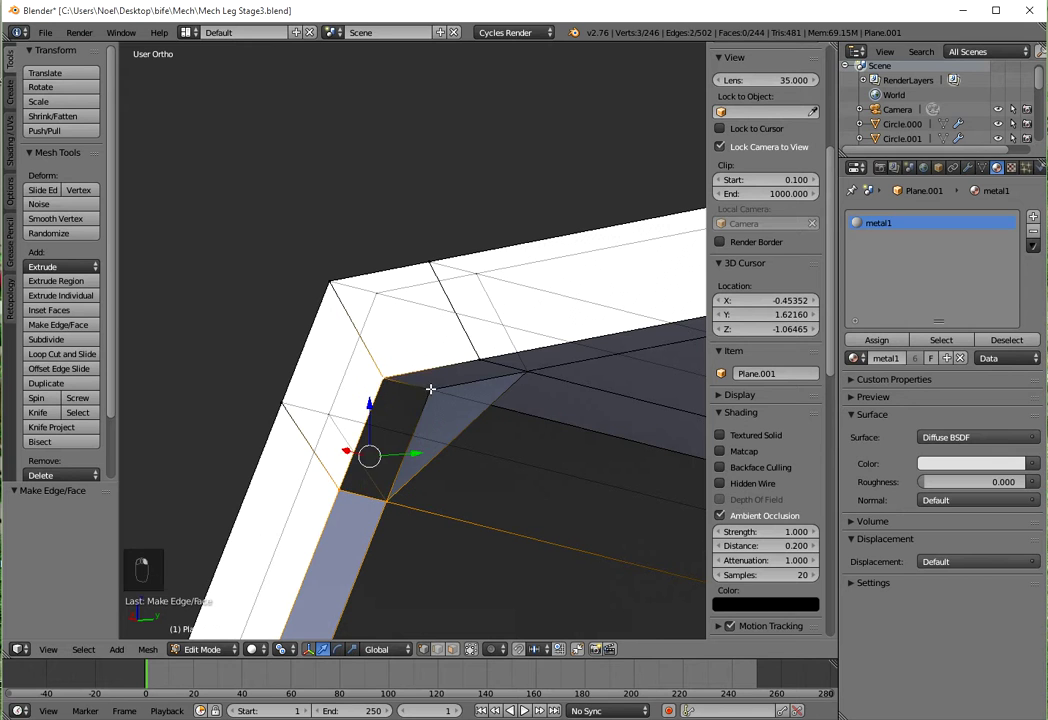
key(a)
key(a)
key(a)
key(ctrl+n)
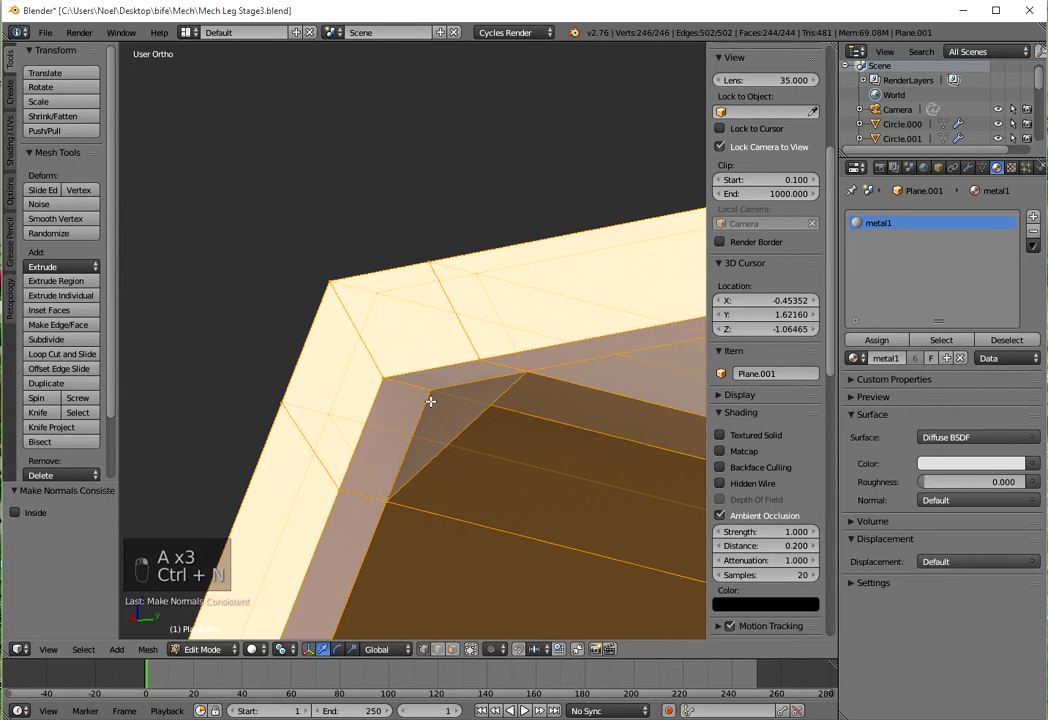
Fill the long quad under the roof bar between the front corner's triangle and the loop cut on the middle slanted post.
right_click(526, 374)
shift+right_click(388, 500)
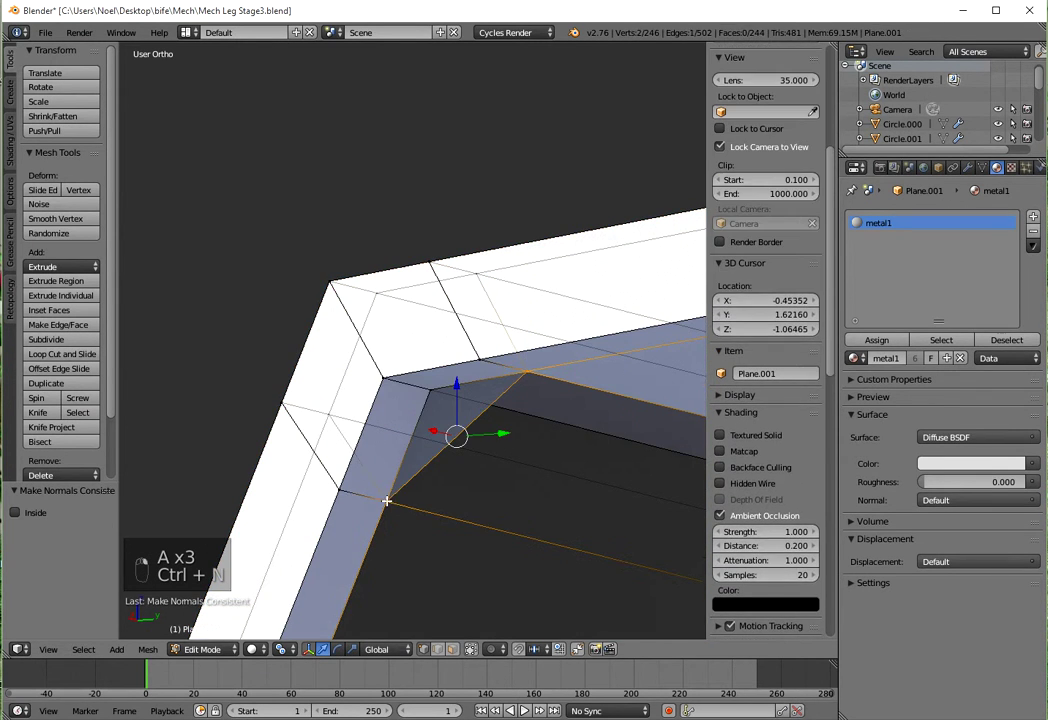
scroll(440, 475, down, 3)
scroll(440, 475, down, 2)
middle_drag(440, 475, 125, 460)
shift+middle_drag(450, 434, 30, 418)
middle_drag(337, 391, 296, 388)
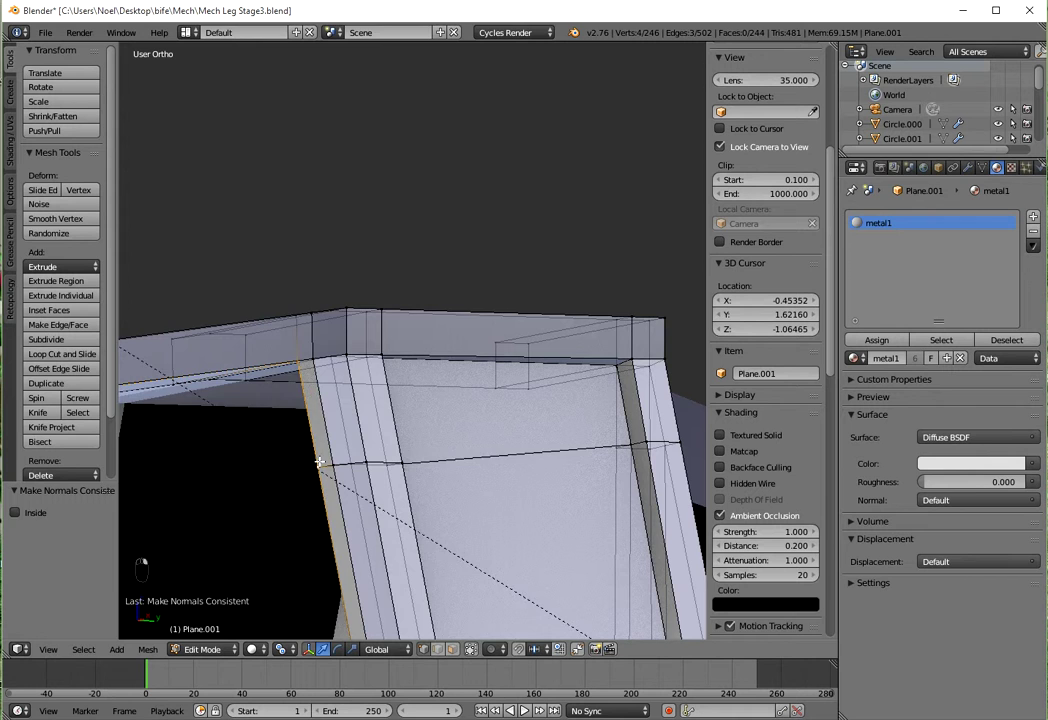
key(f)
middle_drag(318, 462, 401, 335)
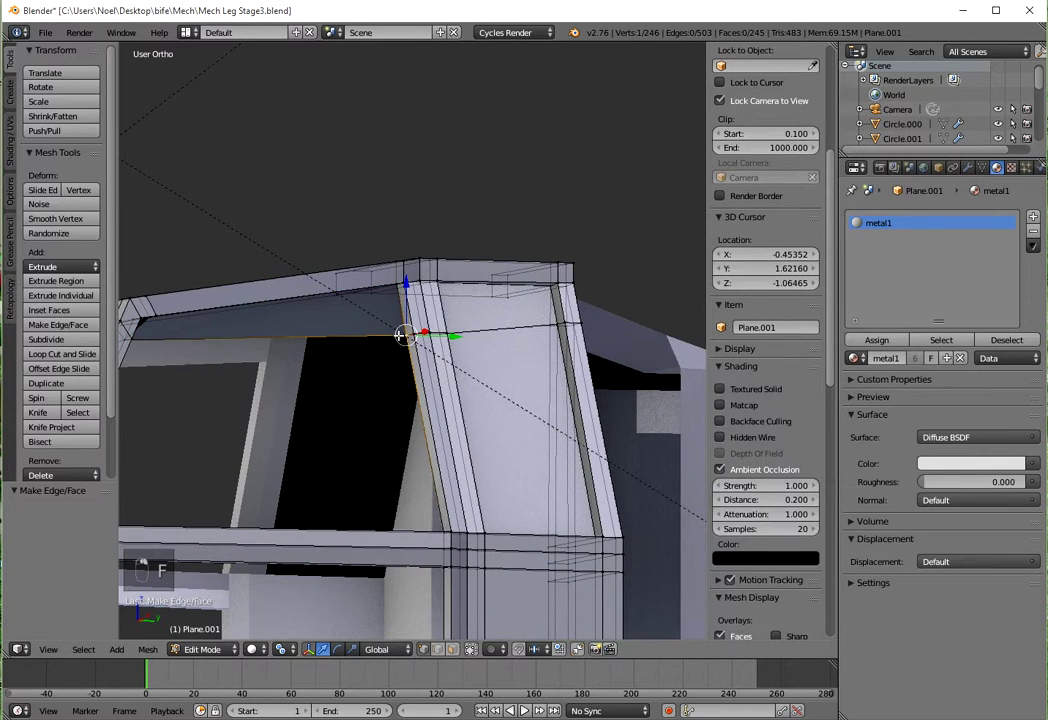
Fill the large side window opening between the front and middle slanted posts, down to the horizontal rail.
middle_drag(423, 470, 455, 536)
shift+right_click(456, 551)
shift+right_click(456, 551)
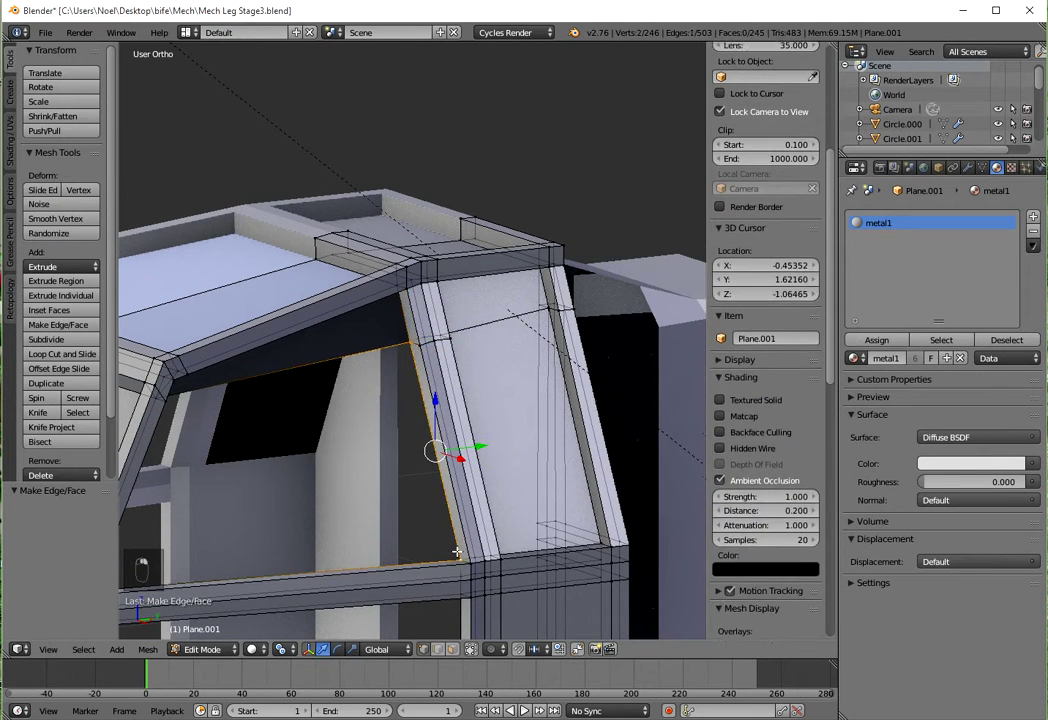
middle_drag(280, 523, 536, 477)
scroll(534, 477, up, 4)
shift+right_click(322, 554)
shift+right_click(322, 554)
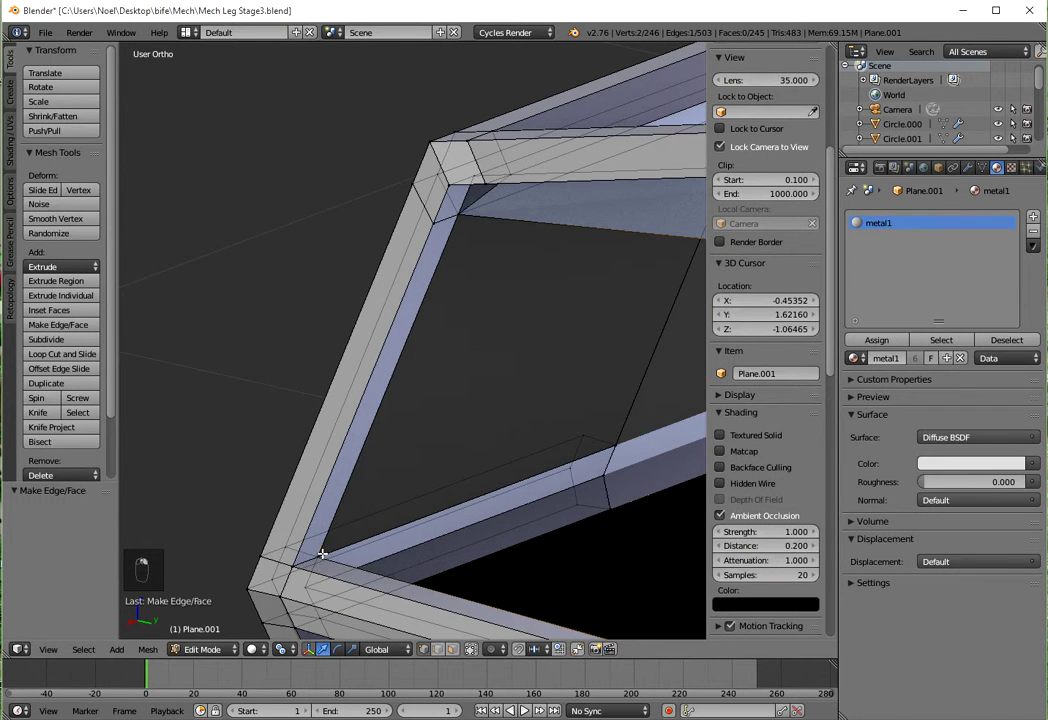
shift+right_click(322, 553)
shift+right_click(452, 220)
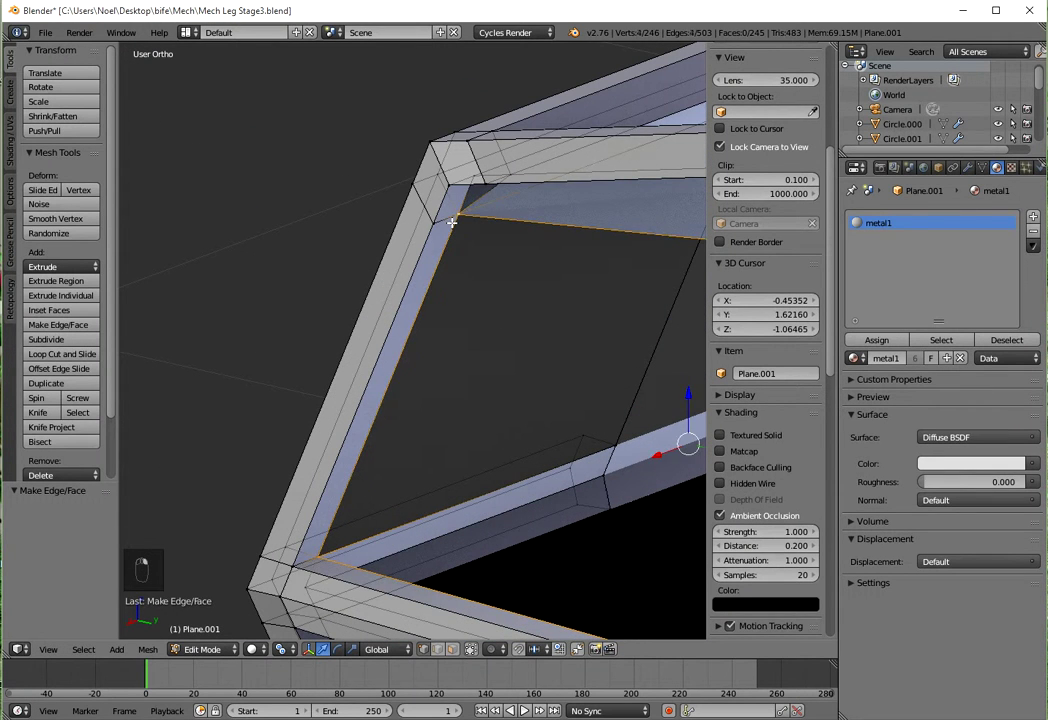
key(f)
Fill the quad on the inner side of the lower front post between the upper section and the first slat.
scroll(440, 299, down, 3)
mouse_move(440, 299)
middle_down()
mouse_move(428, 334)
mouse_move(442, 306)
middle_up()
scroll(410, 321, up, 3)
middle_drag(507, 337, 507, 389)
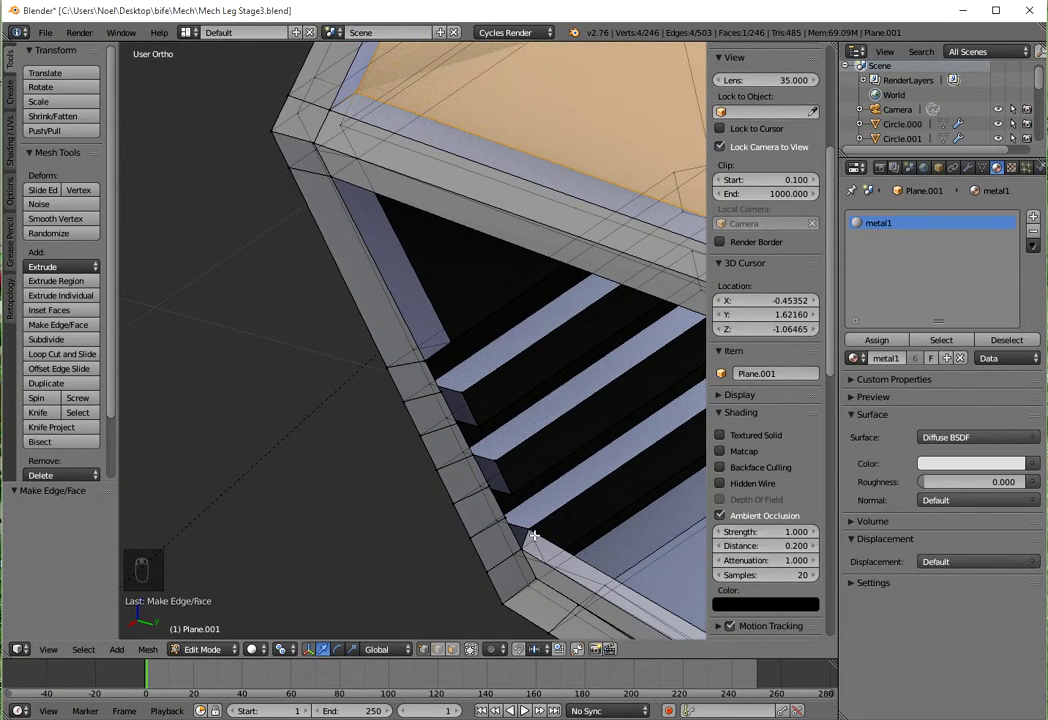
right_click(430, 363)
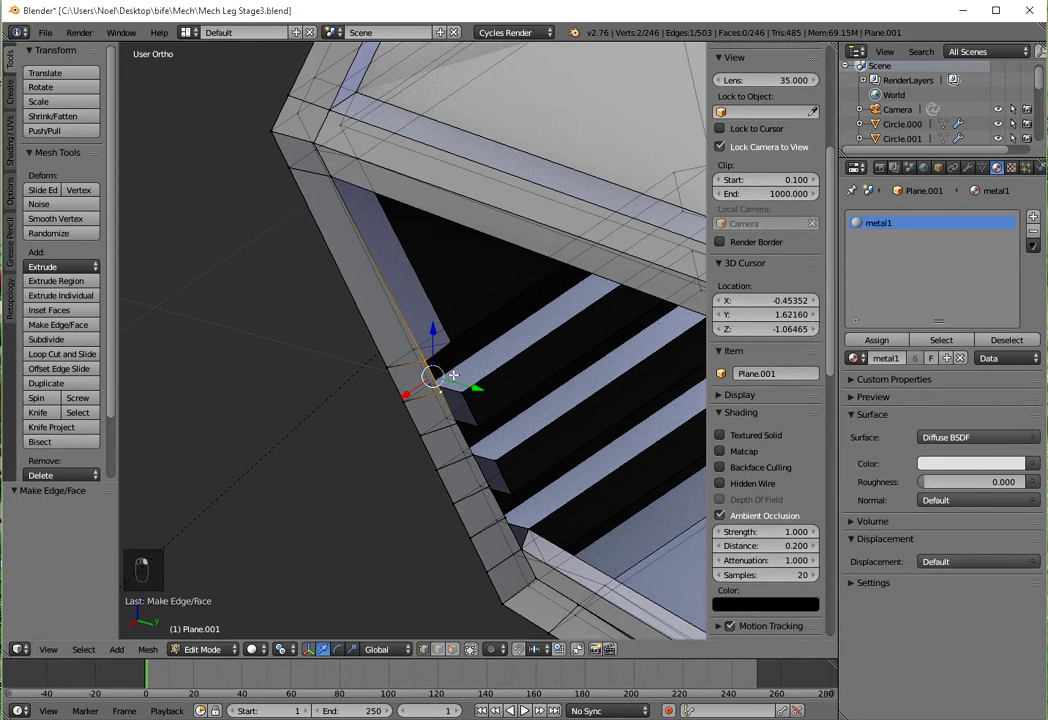
right_click(454, 351)
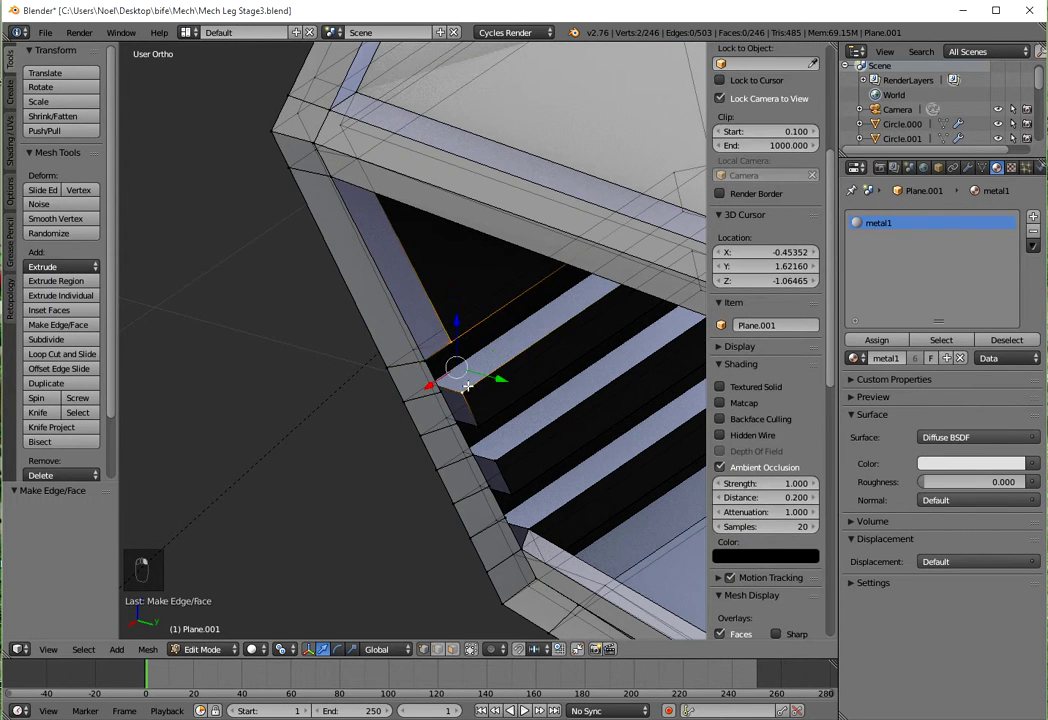
middle_drag(510, 433, 434, 394)
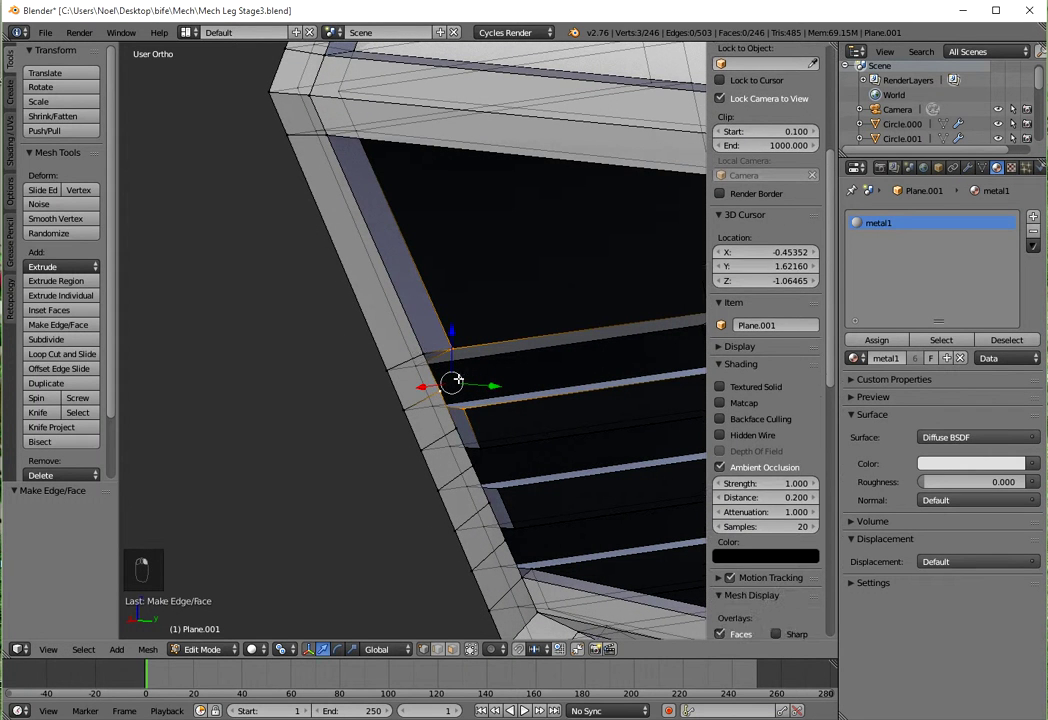
shift+right_click(428, 353)
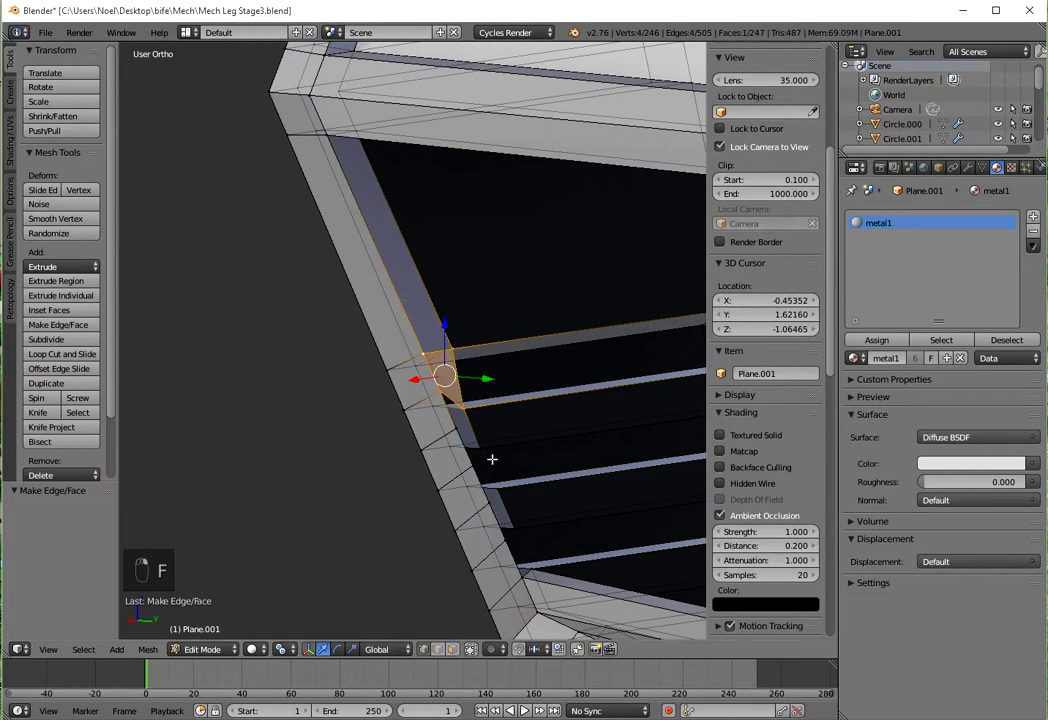
Fill the next two gaps down the inner side of the lower front post, from the first slat towards the second.
scroll(492, 459, up, 3)
right_click(467, 439)
shift+right_click(491, 496)
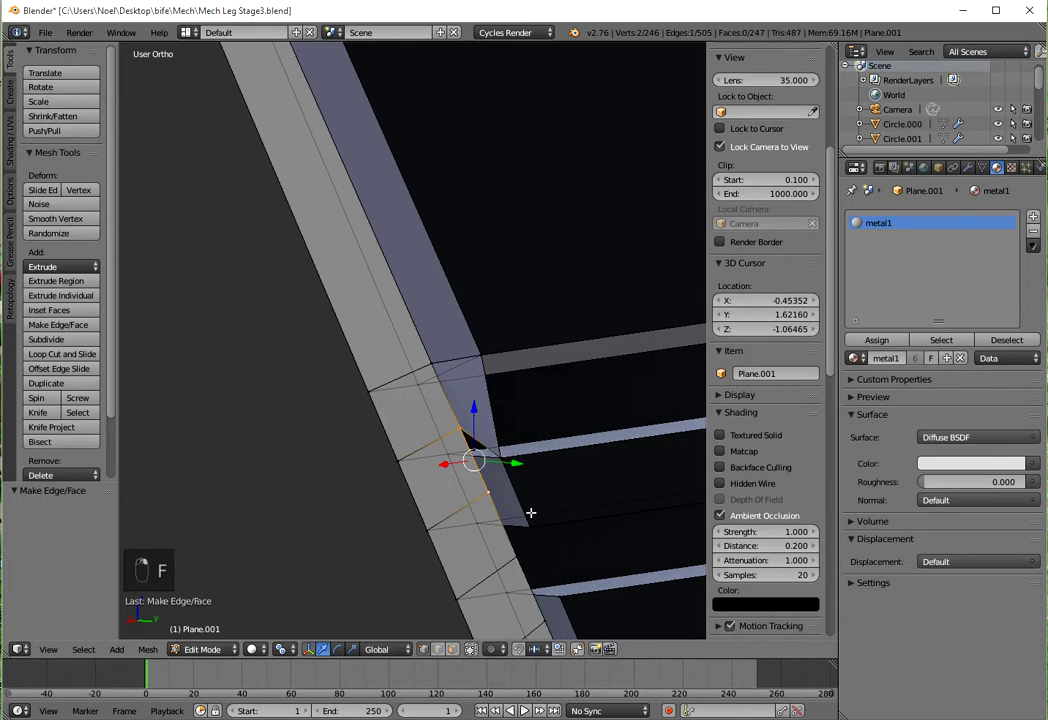
key(f)
right_click(497, 502)
shift+right_click(522, 562)
shift+right_click(534, 529)
shift+right_drag(470, 495, 467, 492)
key(f)
Fill the two following gaps on the post's inner side, from the second slat down to the lowest slat.
middle_drag(455, 456, 466, 383)
right_click(467, 384)
shift+right_click(499, 443)
shift+right_click(514, 407)
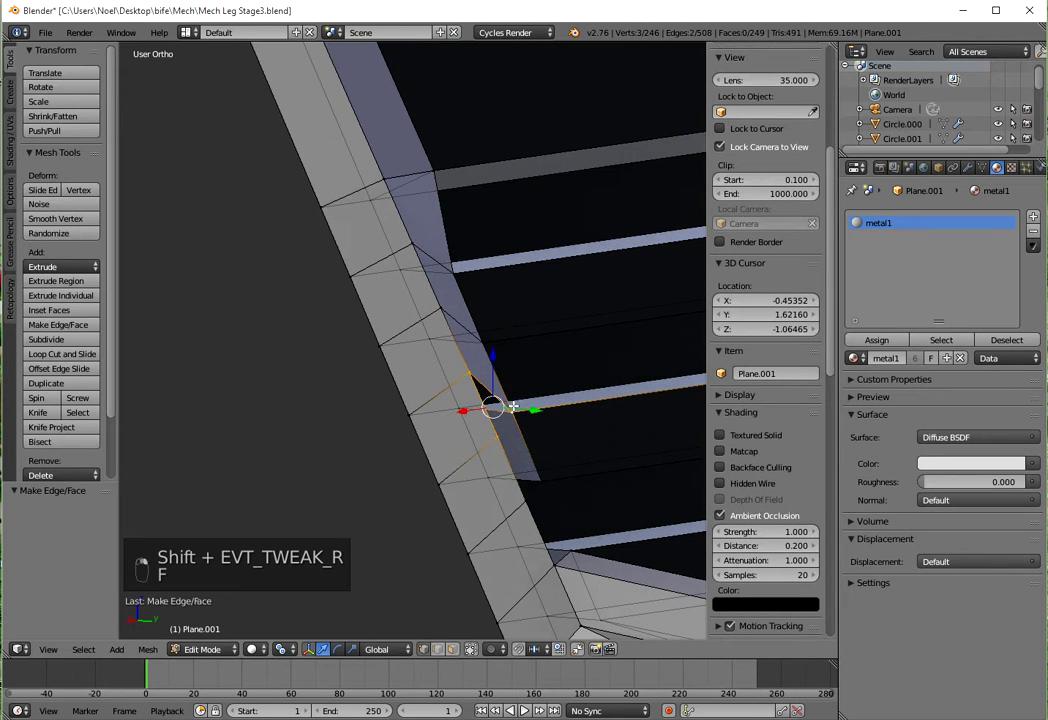
shift+right_click(554, 479)
shift+right_click(554, 479)
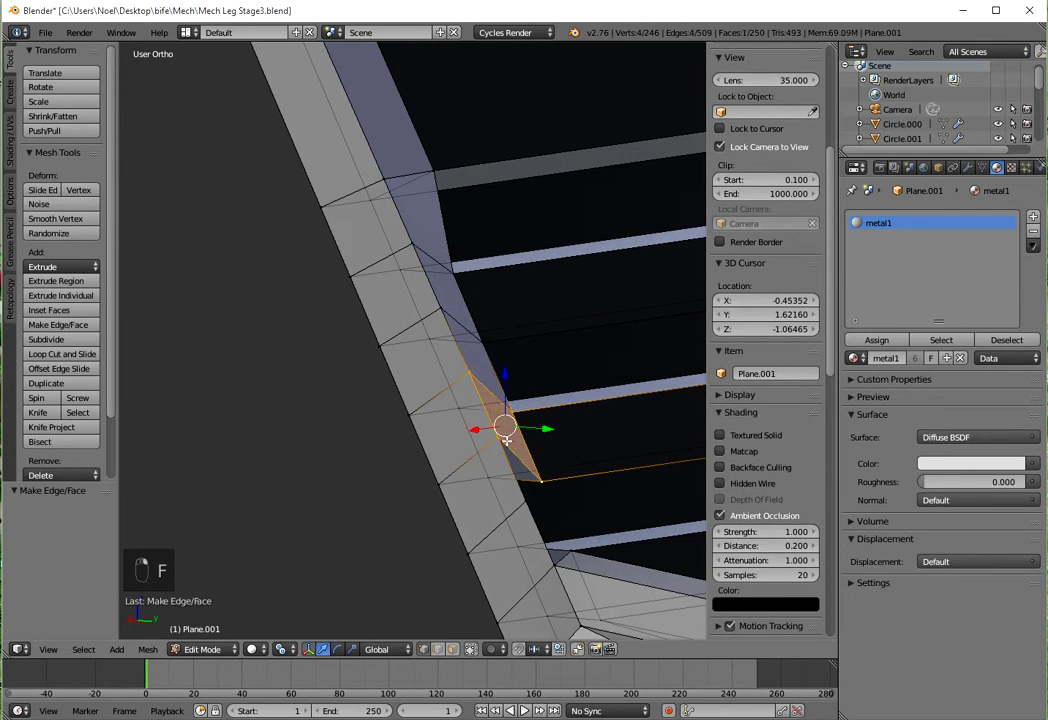
right_click(541, 487)
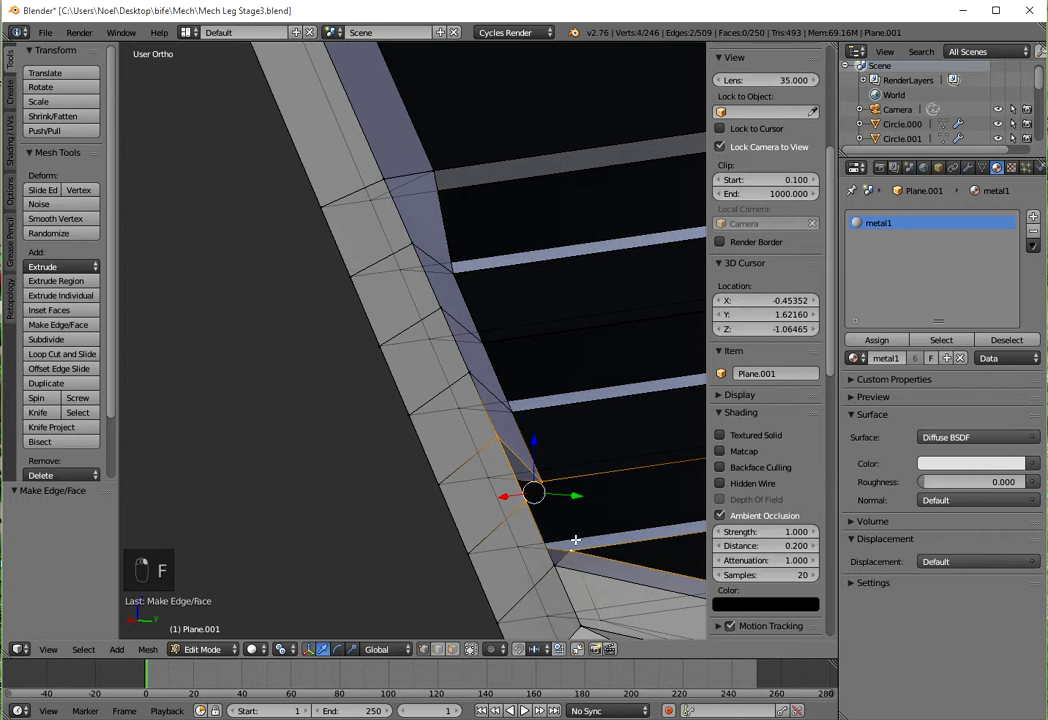
key(f)
Fill the last gap on the inner side of the lower front post, at its foot below the lowest slat.
right_click(529, 506)
shift+right_click(550, 569)
shift+right_click(577, 572)
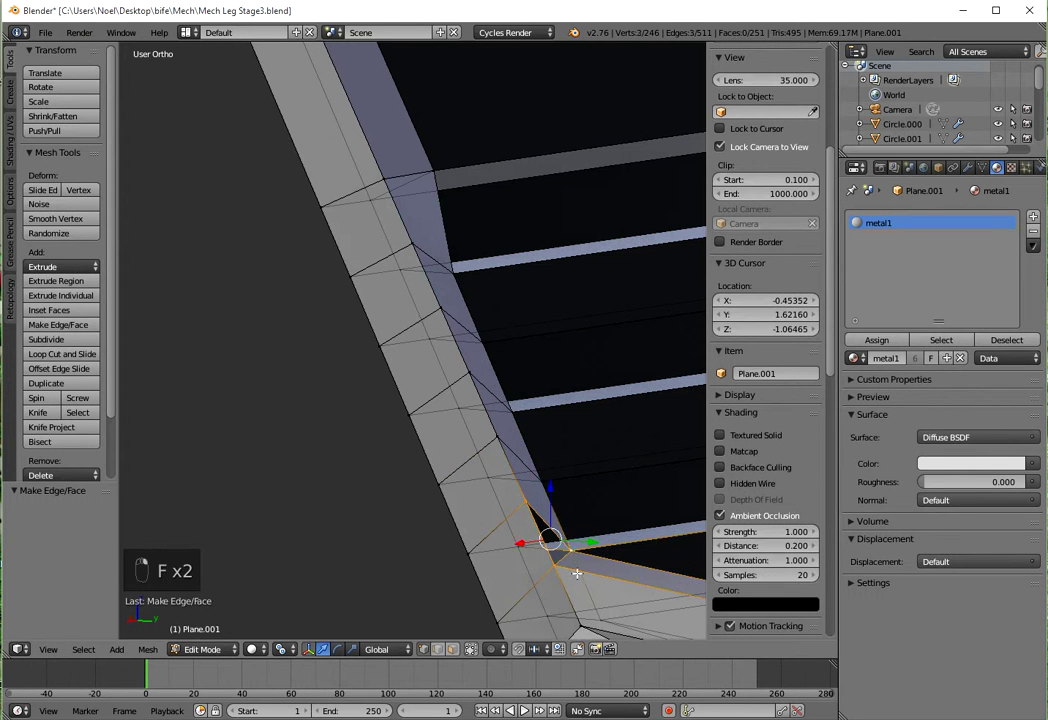
middle_drag(578, 551, 580, 586)
key(f)
middle_drag(560, 541, 490, 421)
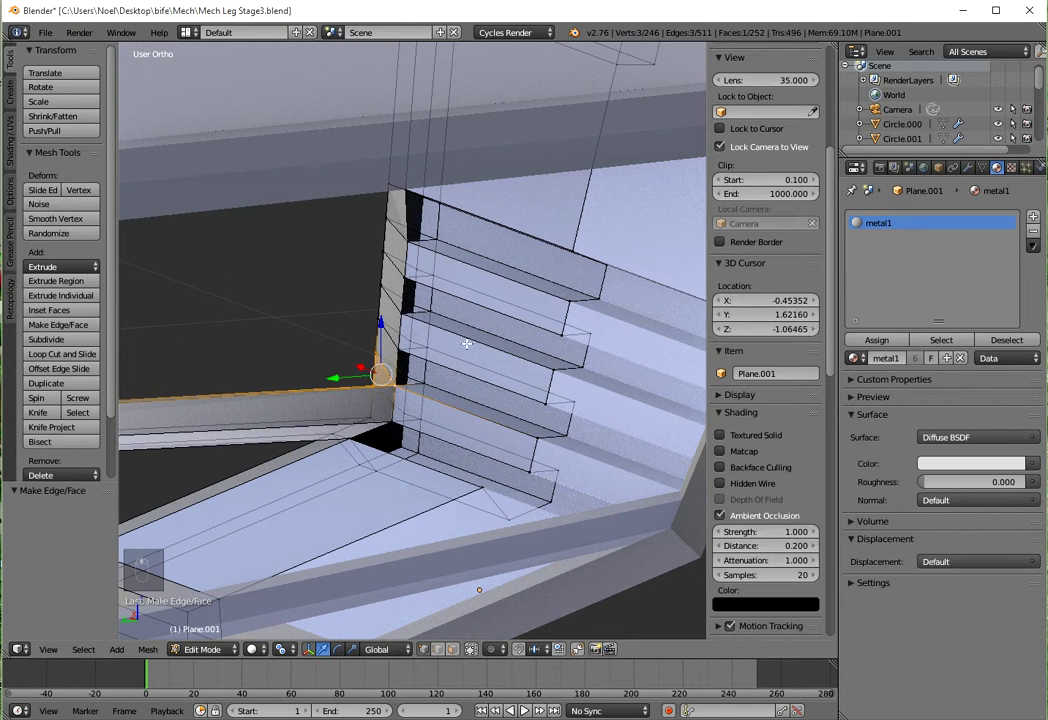
Fill the underside panel between the lowest front slat and the bottom frame bar.
scroll(548, 357, up, 2)
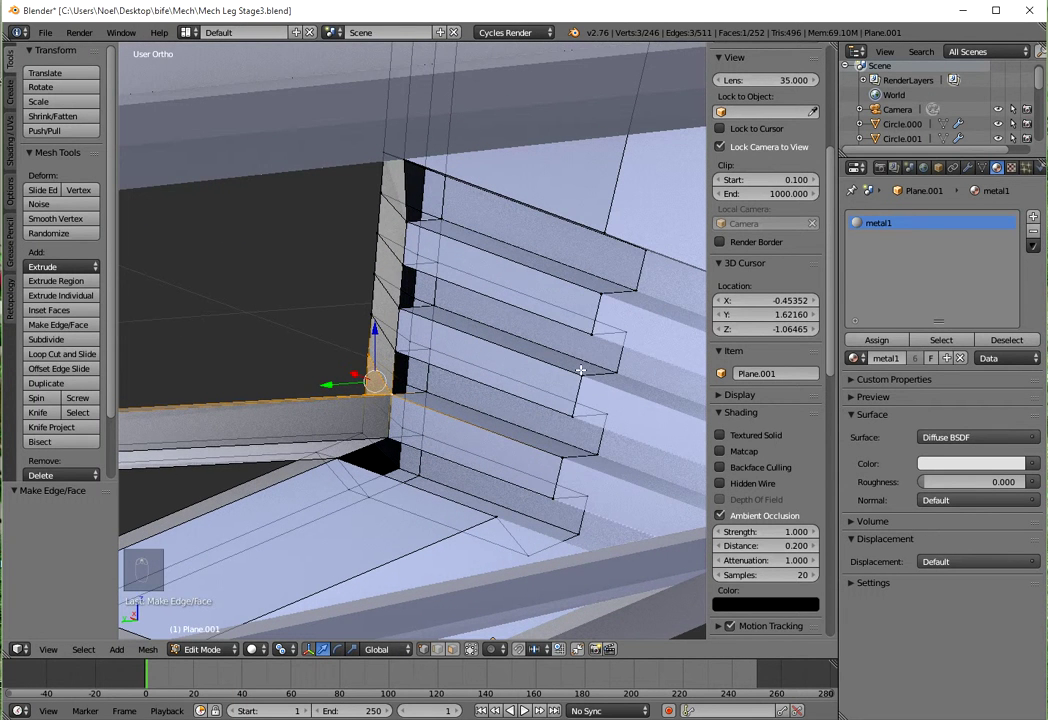
right_click(496, 513)
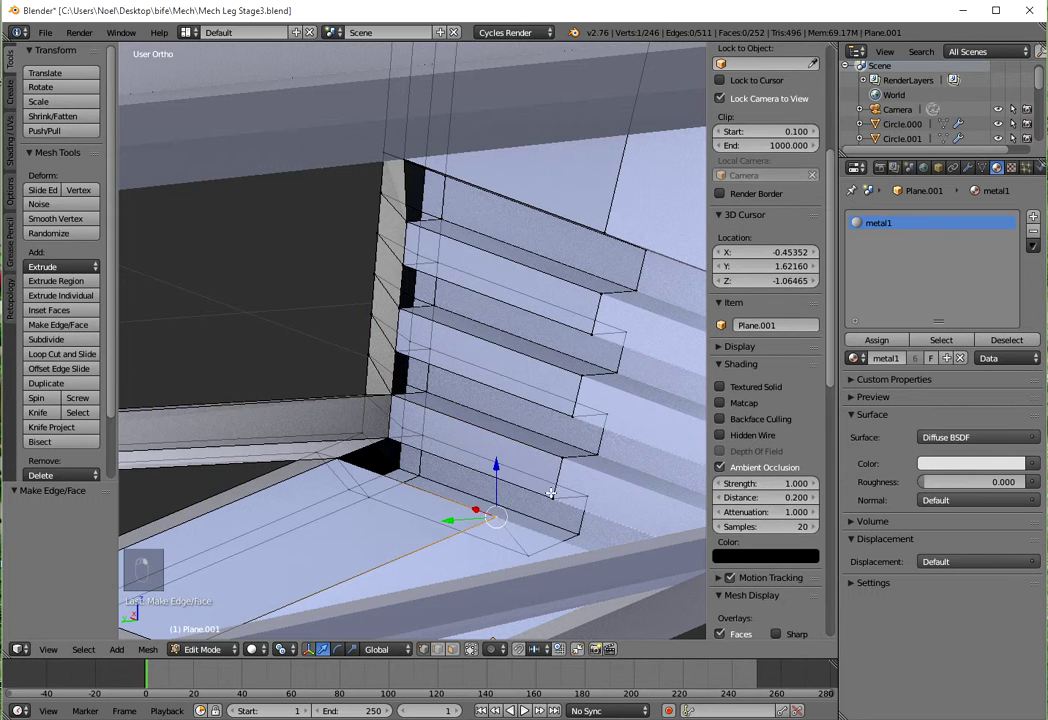
shift+right_click(346, 460)
shift+right_click(388, 443)
key(f)
scroll(404, 457, down, 2)
key(Tab)
mouse_move(404, 457)
middle_down()
mouse_move(426, 463)
mouse_move(378, 465)
mouse_move(414, 456)
middle_up()
scroll(386, 346, up, 3)
key(Tab)
Fill the open end of the uppermost slat recess against the lower front post.
shift+middle_drag(401, 157, 386, 348)
scroll(386, 348, up, 3)
right_click(370, 299)
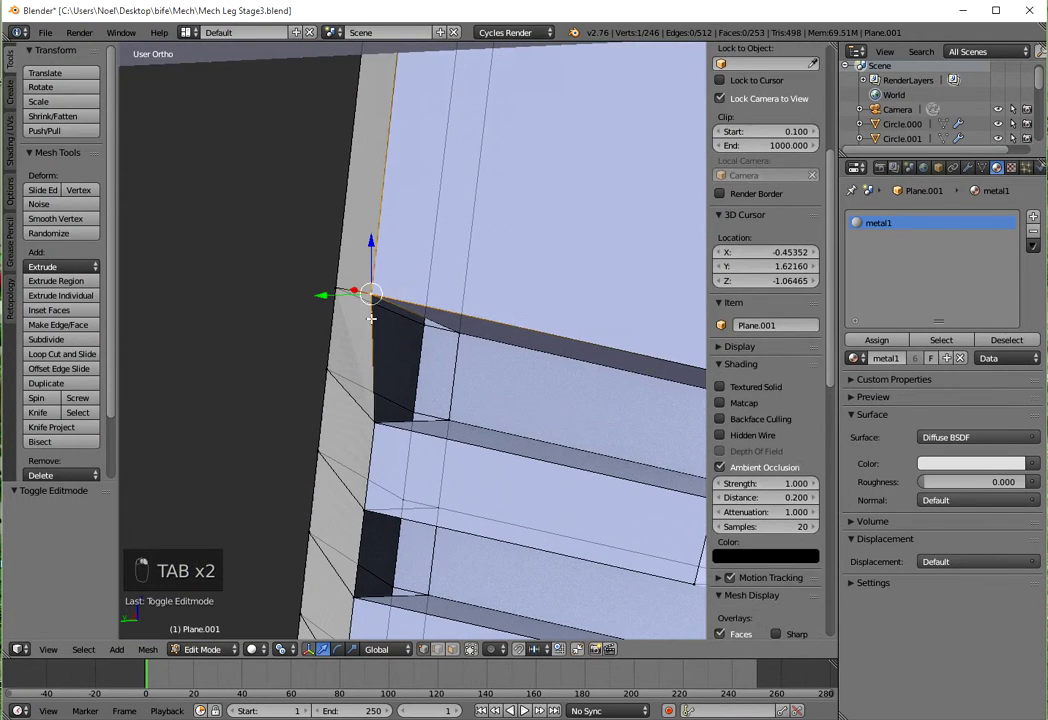
shift+right_click(386, 417)
shift+right_click(456, 410)
ctrl+click(461, 345)
key(f)
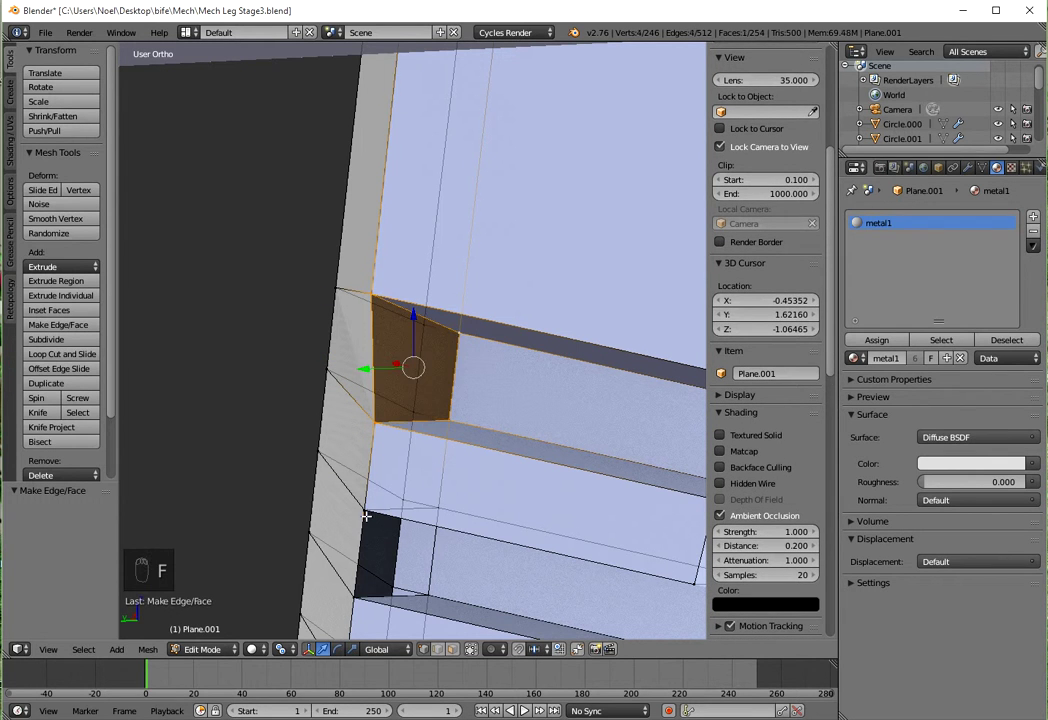
Fill the open end of the second slat recess against the lower front post.
click(366, 519)
ctrl+click(433, 578)
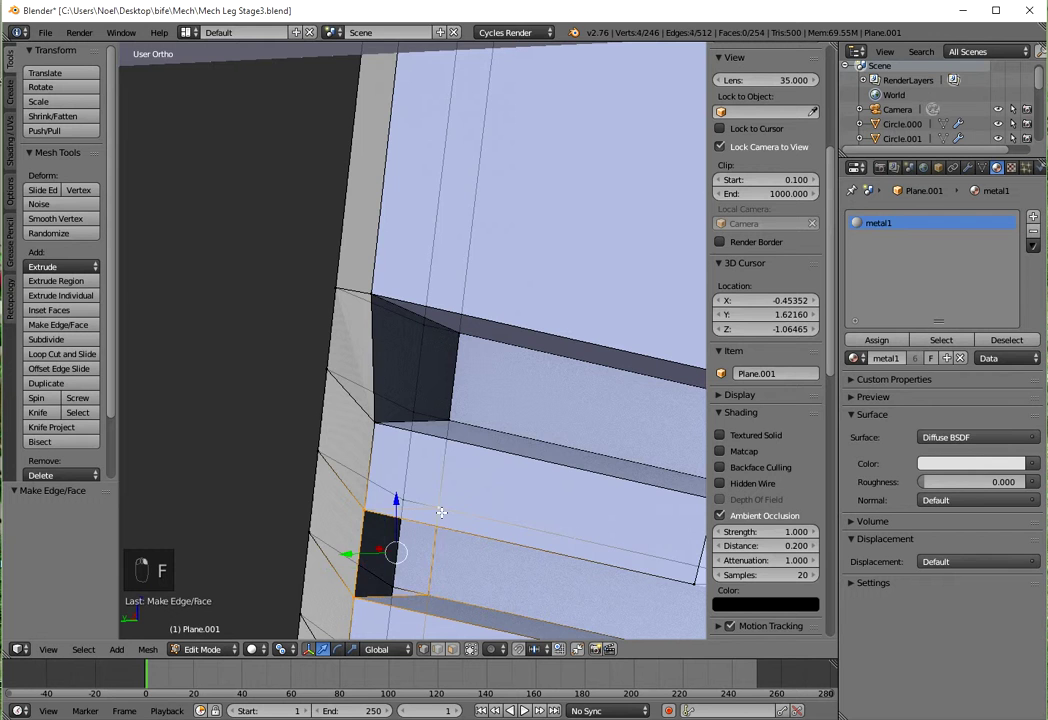
key(f)
Close the end of the third slat recess down the lower front post with a face.
shift+middle_drag(452, 505, 496, 220)
right_click(391, 406)
shift+right_click(470, 395)
ctrl+click(435, 484)
key(f)
middle_drag(435, 484, 524, 463)
key(Tab)
key(Tab)
scroll(519, 498, up, 6)
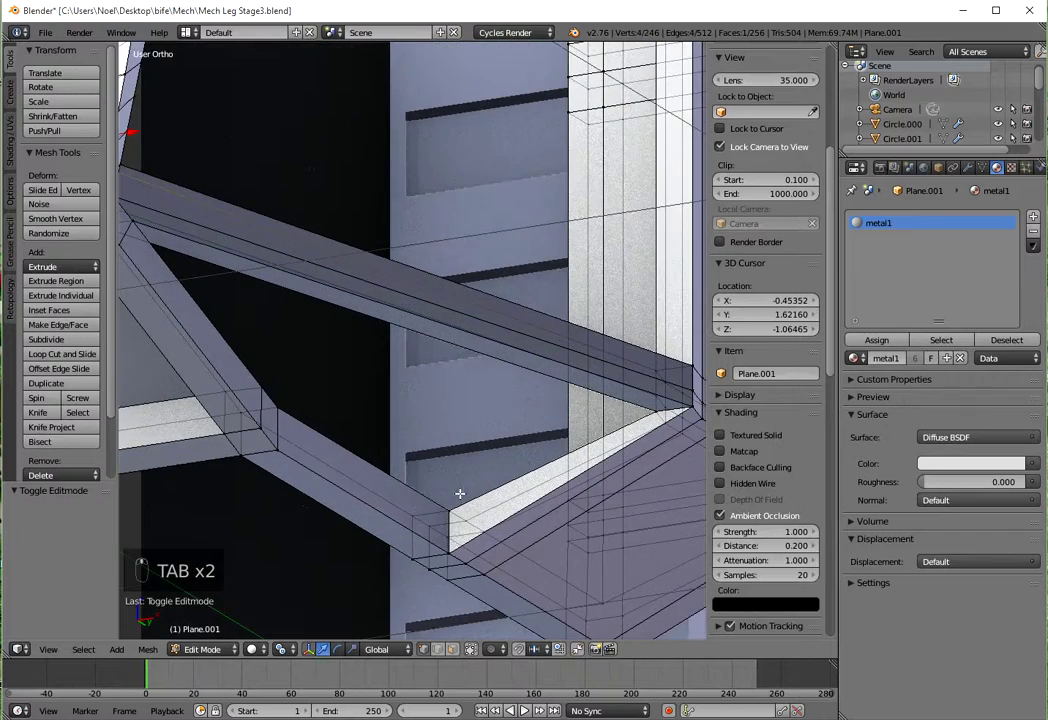
Fill the slanted opening on the cabin's lower side, between the bottom frame bars and the lower horizontal rail.
right_click(455, 495)
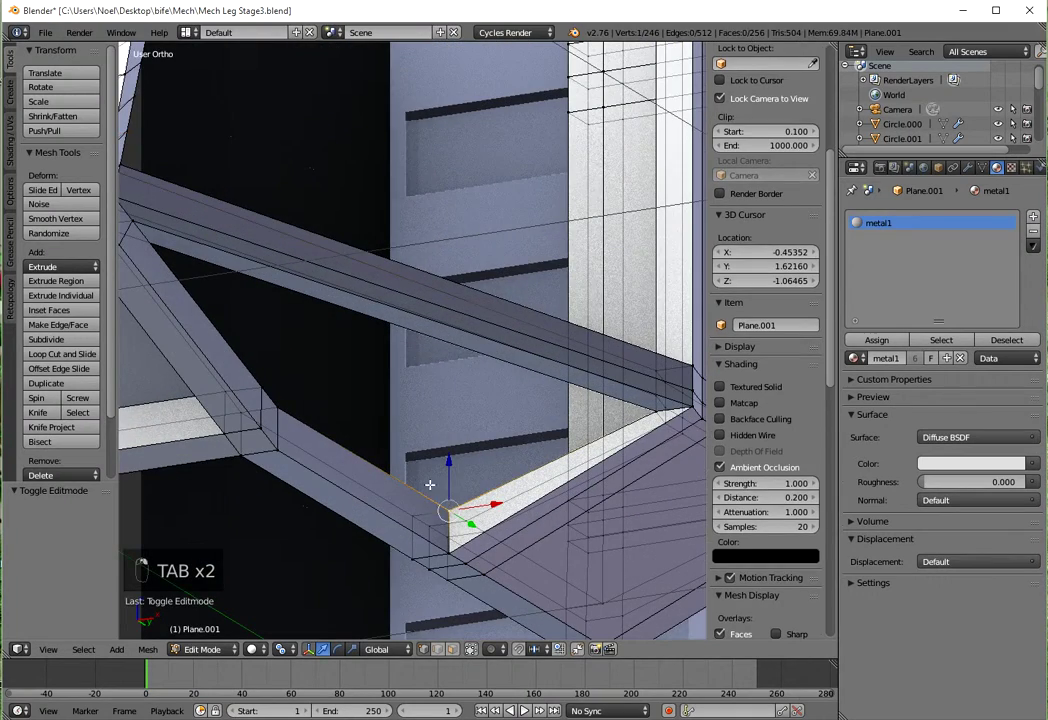
middle_drag(484, 469, 535, 470)
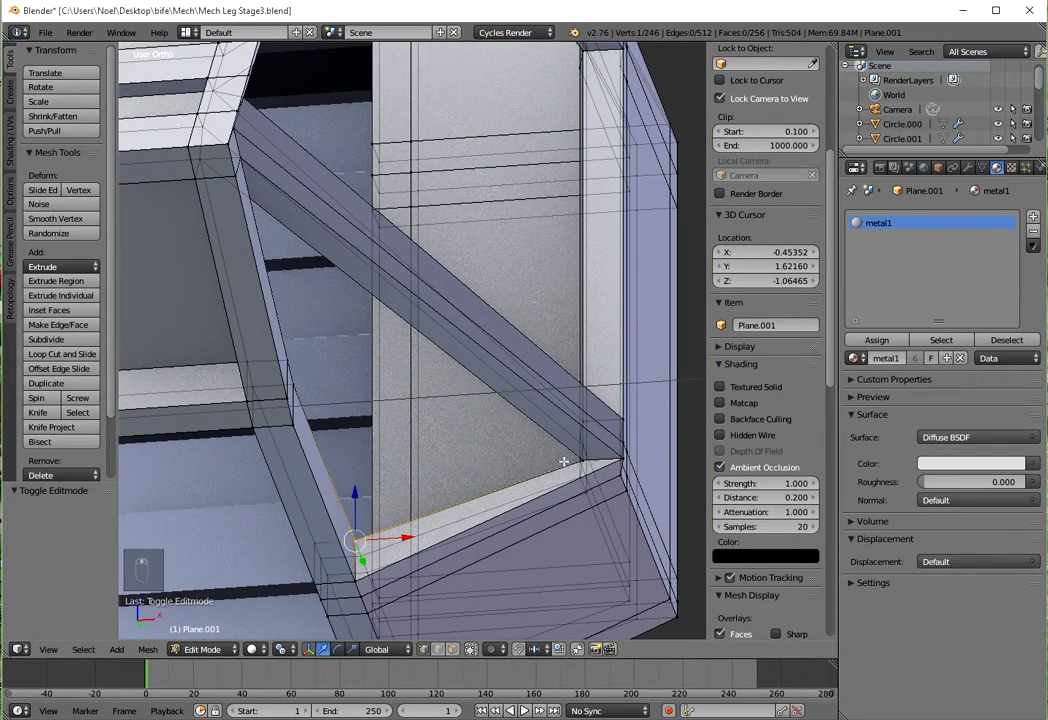
shift+right_click(577, 461)
middle_drag(458, 455, 415, 510)
shift+right_click(390, 472)
middle_drag(317, 457, 462, 597)
scroll(462, 597, up, 6)
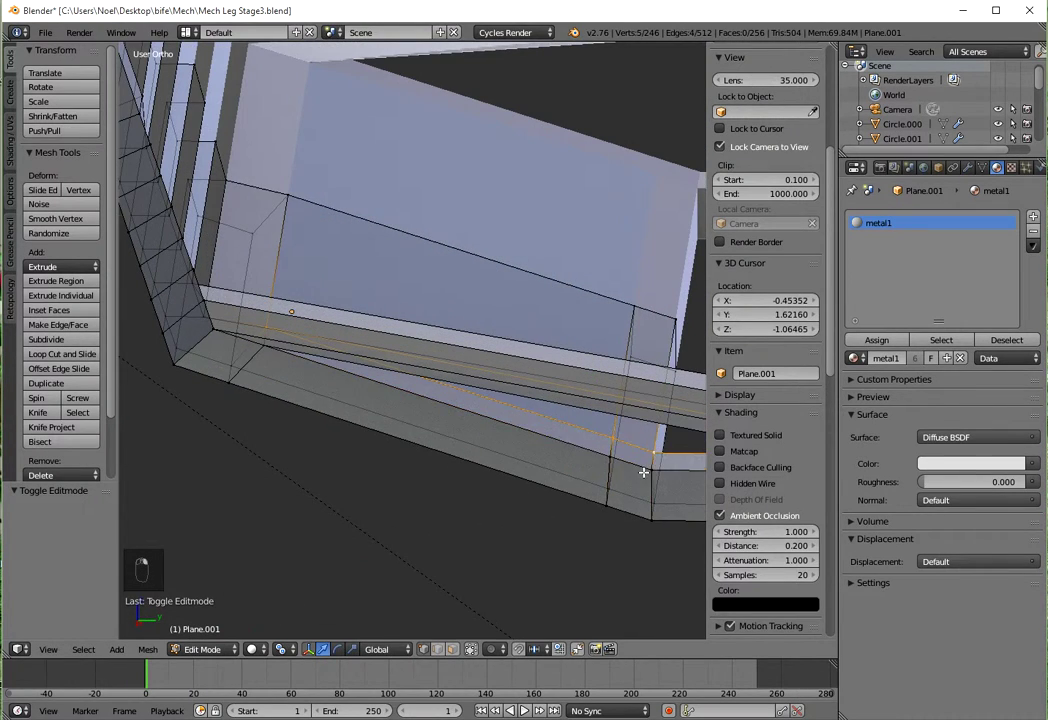
scroll(612, 479, down, 4)
middle_drag(599, 484, 121, 451)
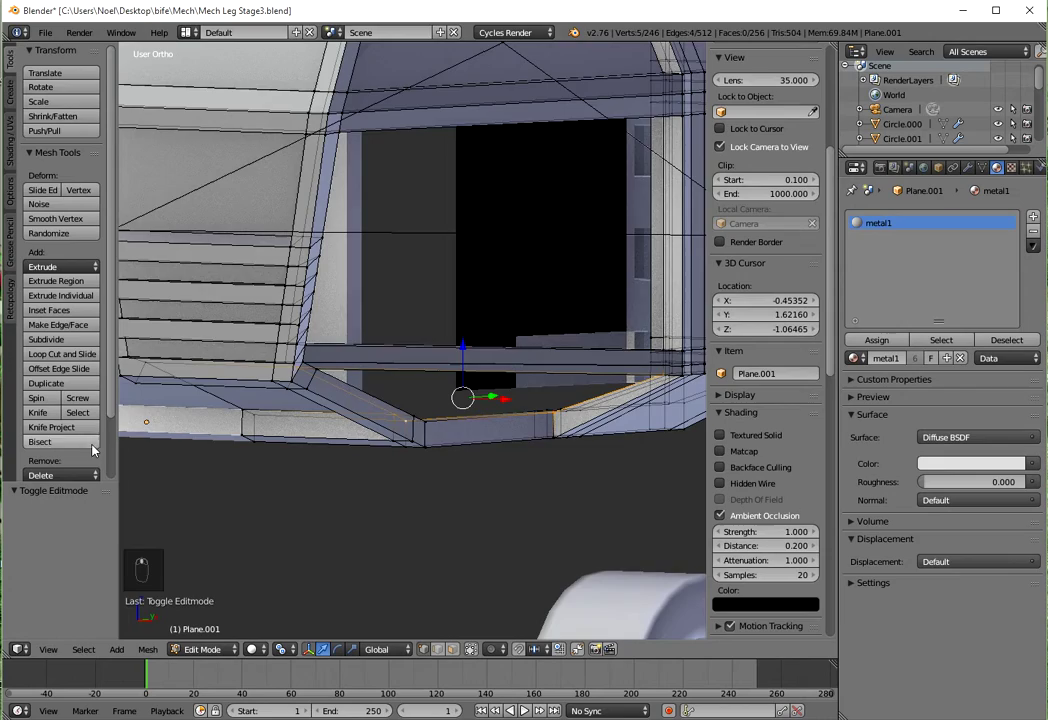
middle_drag(217, 457, 661, 478)
Fill the large lower side opening between the front post, the rear post and the two horizontal rails.
middle_drag(386, 367, 337, 367)
scroll(331, 370, up, 6)
right_click(351, 358)
right_click(353, 373)
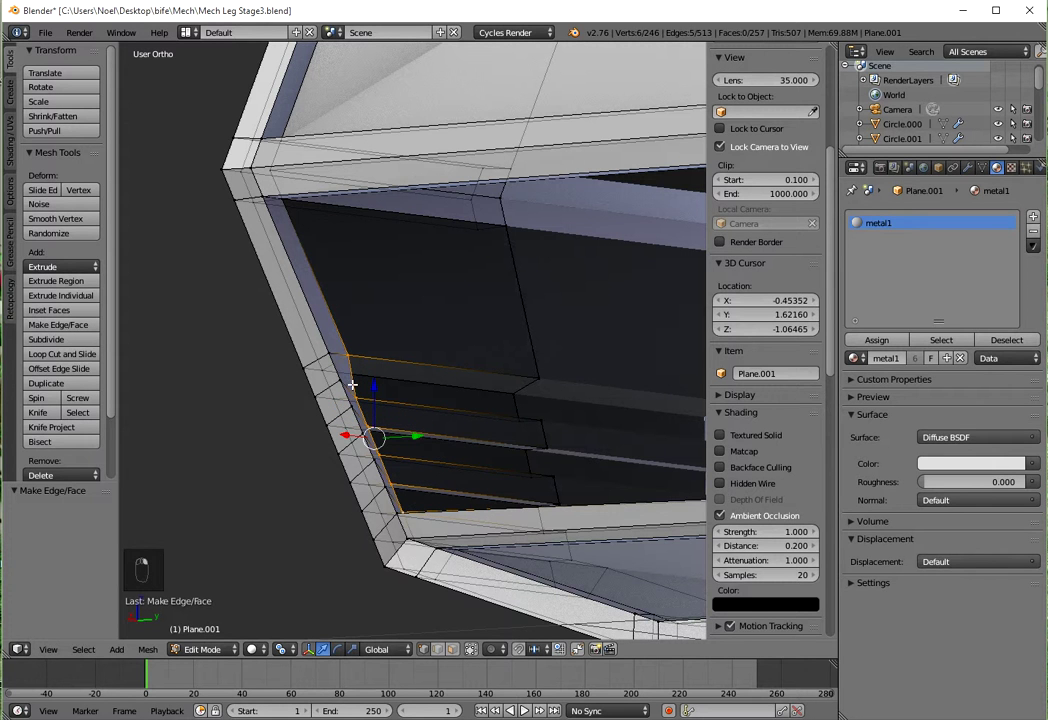
shift+right_click(291, 213)
middle_drag(427, 333, 622, 327)
middle_drag(443, 493, 455, 550)
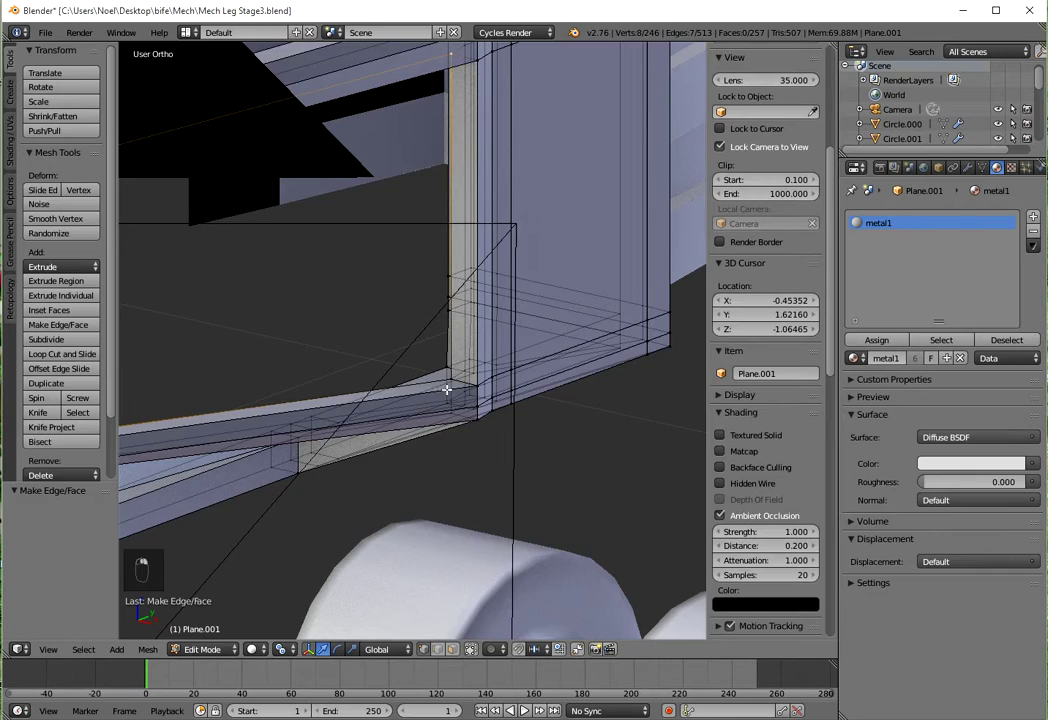
middle_drag(450, 375, 335, 367)
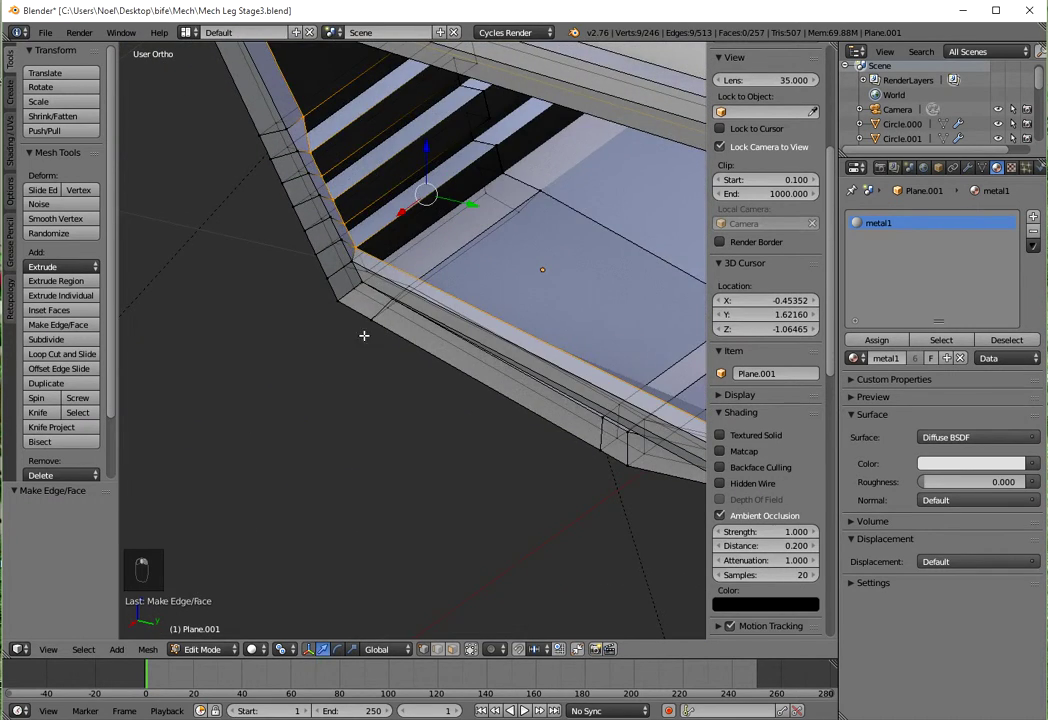
key(f)
scroll(454, 262, down, 5)
middle_drag(454, 264, 415, 296)
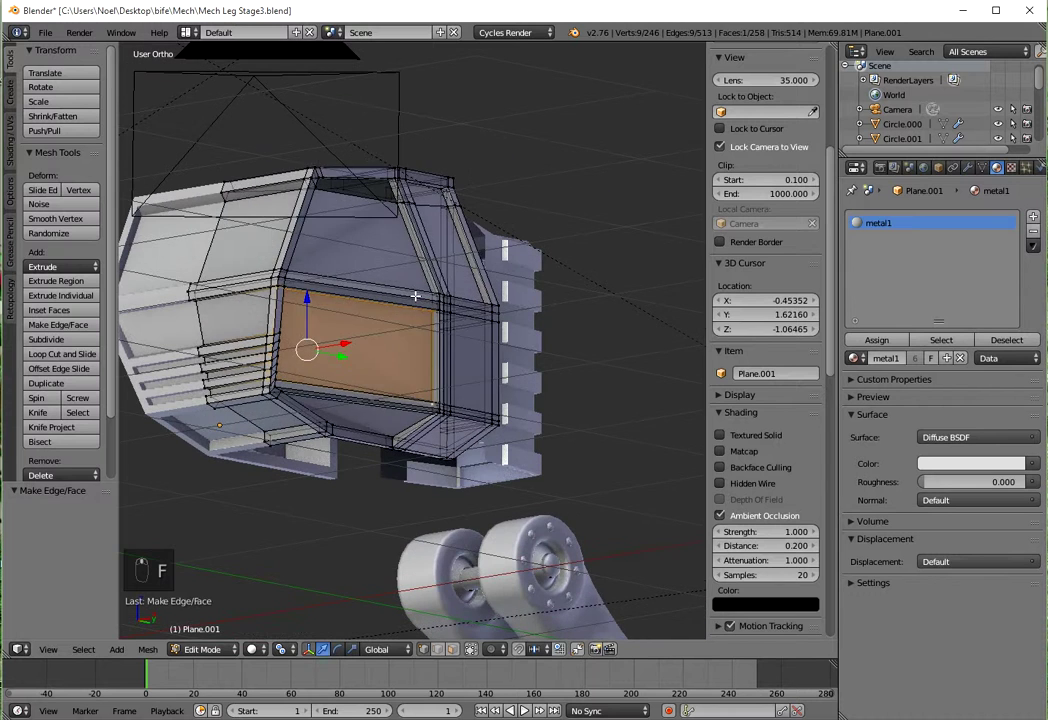
Recalculate the normals of the whole cabin mesh to the outside.
key(a)
key(a)
key(a)
key(ctrl+n)
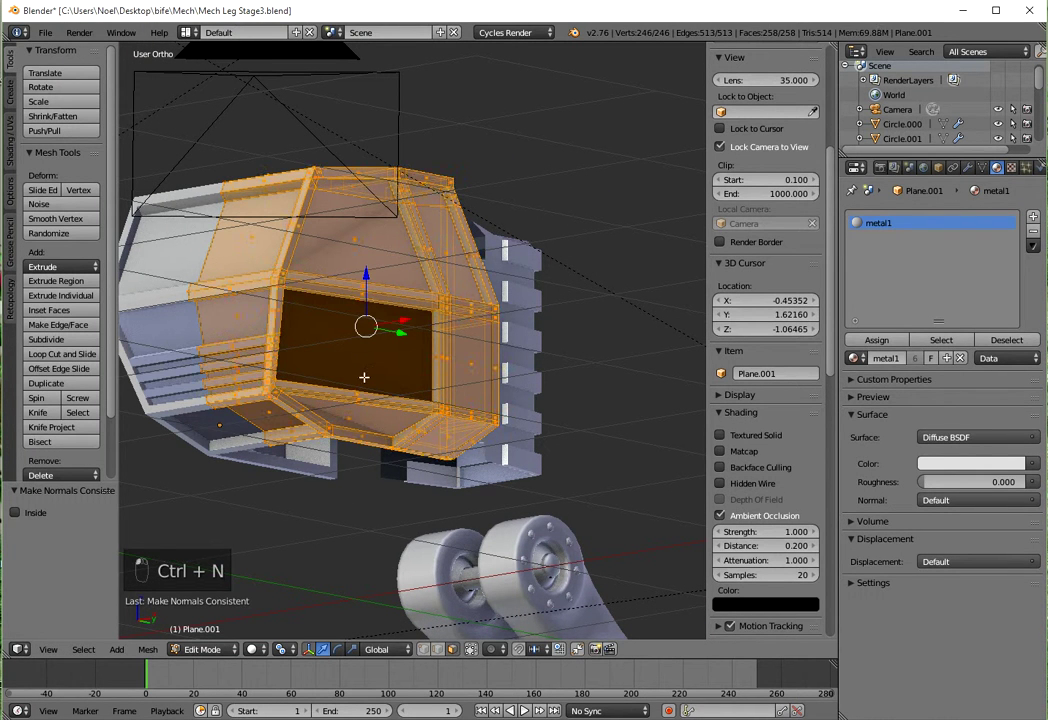
Flip the normal of the large lower side panel.
key(a)
right_click(307, 397)
middle_drag(307, 397, 545, 421)
middle_drag(524, 374, 300, 540)
click(147, 649)
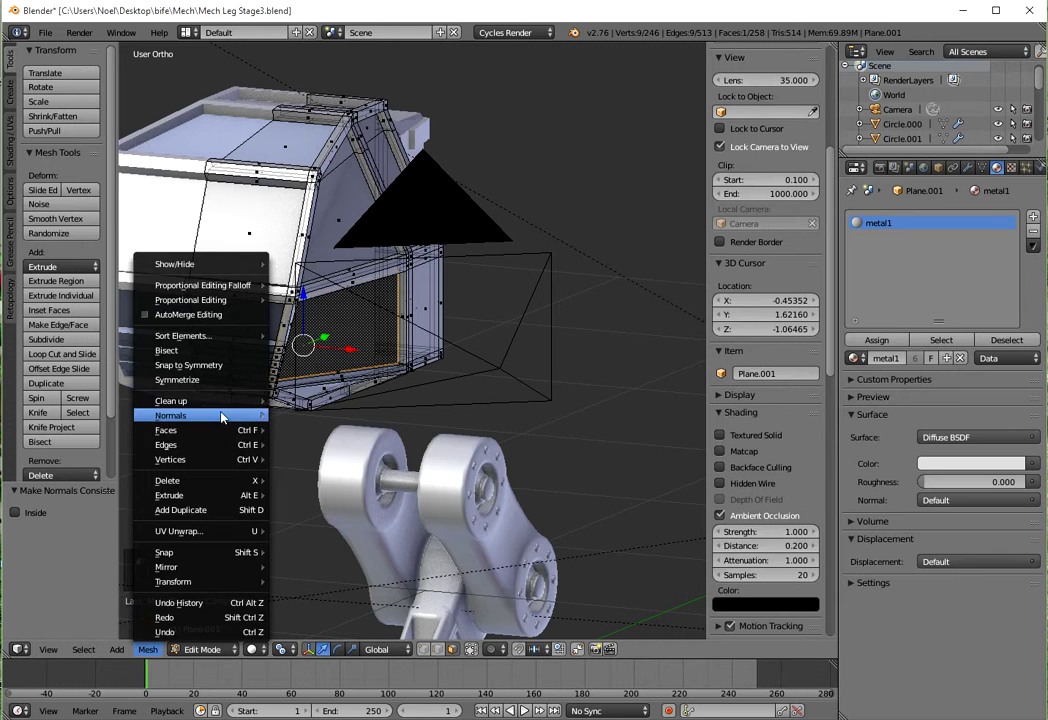
mouse_move(240, 415)
click(300, 452)
middle_drag(392, 403, 350, 425)
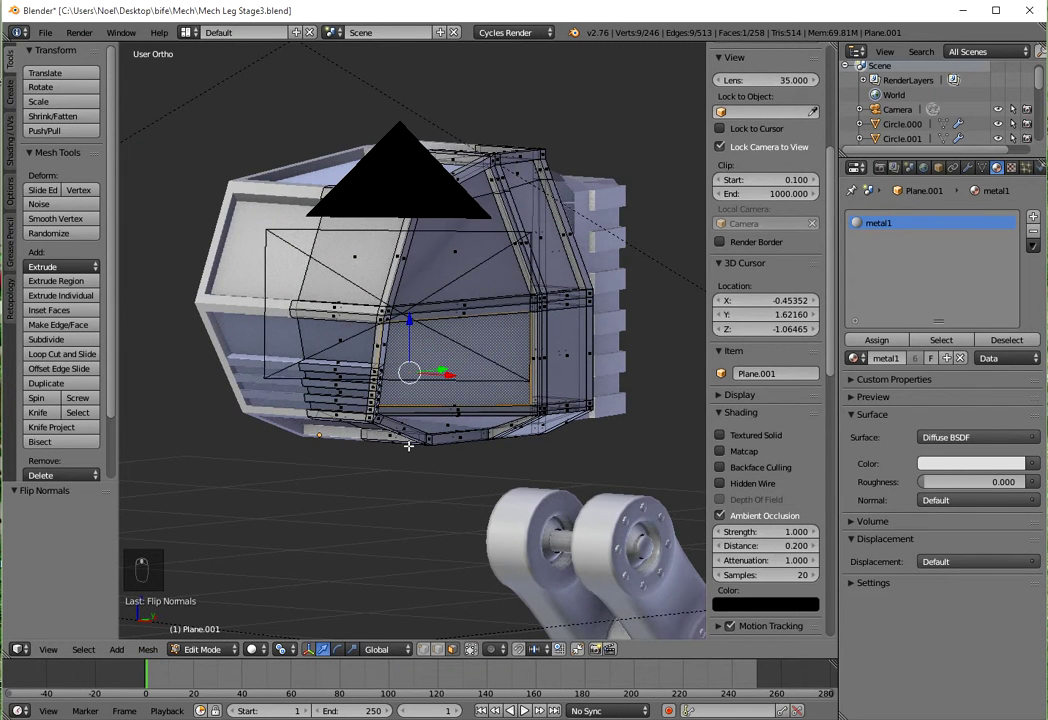
Display the face normals on the cabin mesh.
scroll(765, 456, down, 5)
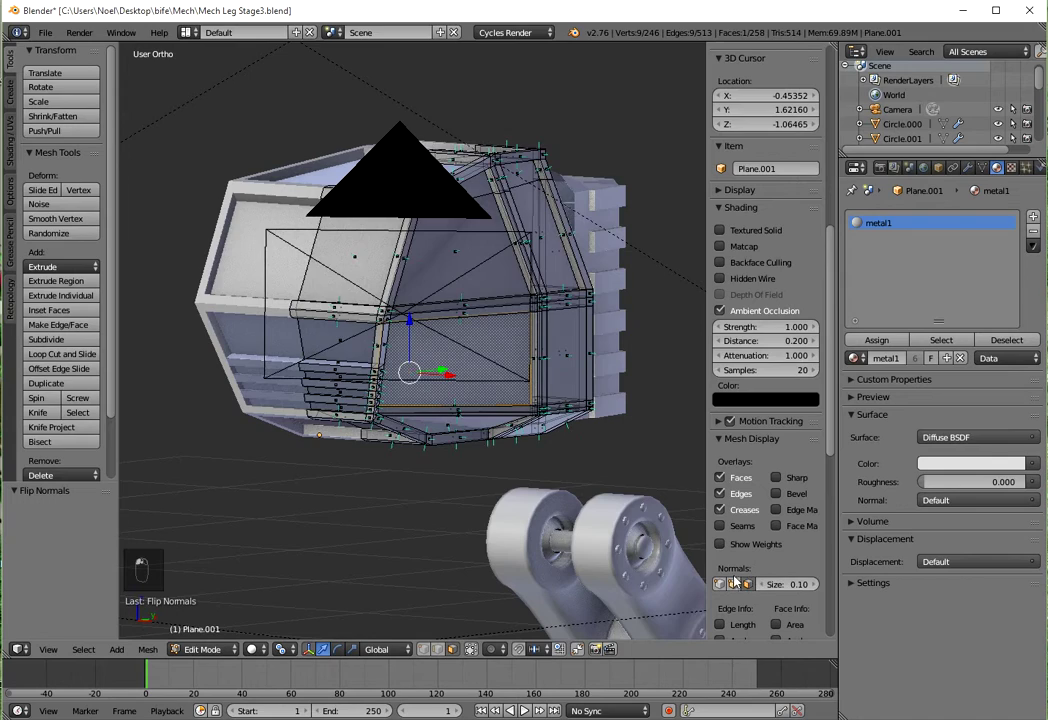
scroll(375, 451, up, 6)
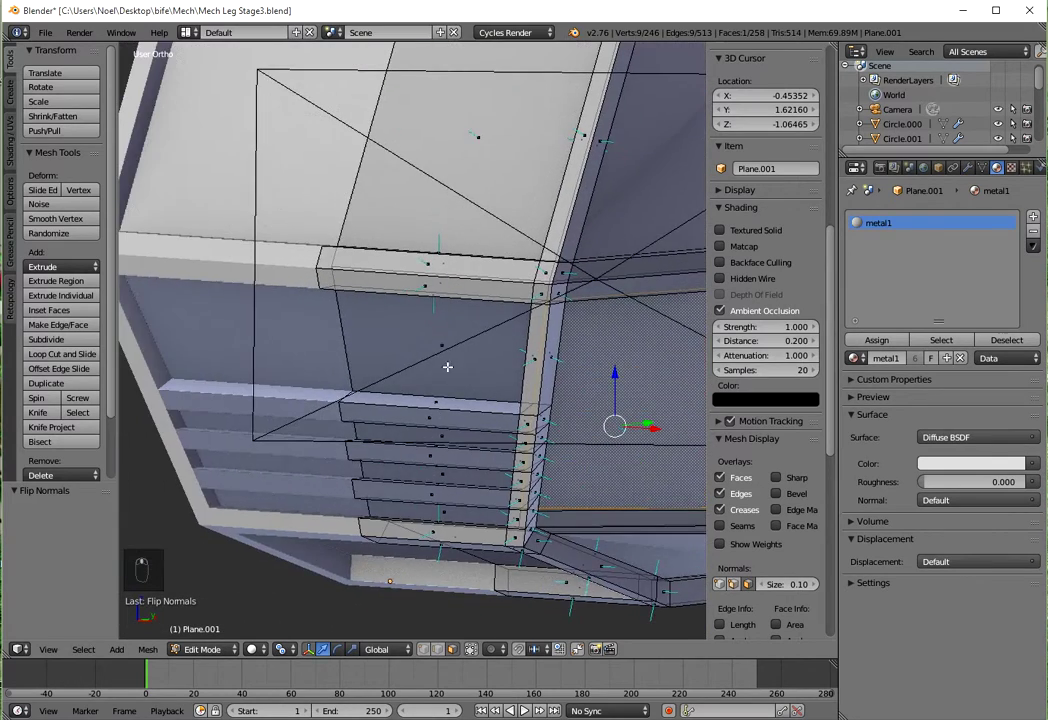
middle_drag(457, 349, 451, 395)
Flip the normals of the inverted faces on the lower front panel and the slats and recesses below it.
right_click(452, 359)
shift+right_click(426, 391)
shift+right_click(421, 406)
shift+right_click(431, 444)
shift+right_click(431, 456)
shift+right_click(432, 466)
shift+right_click(429, 469)
shift+right_click(423, 475)
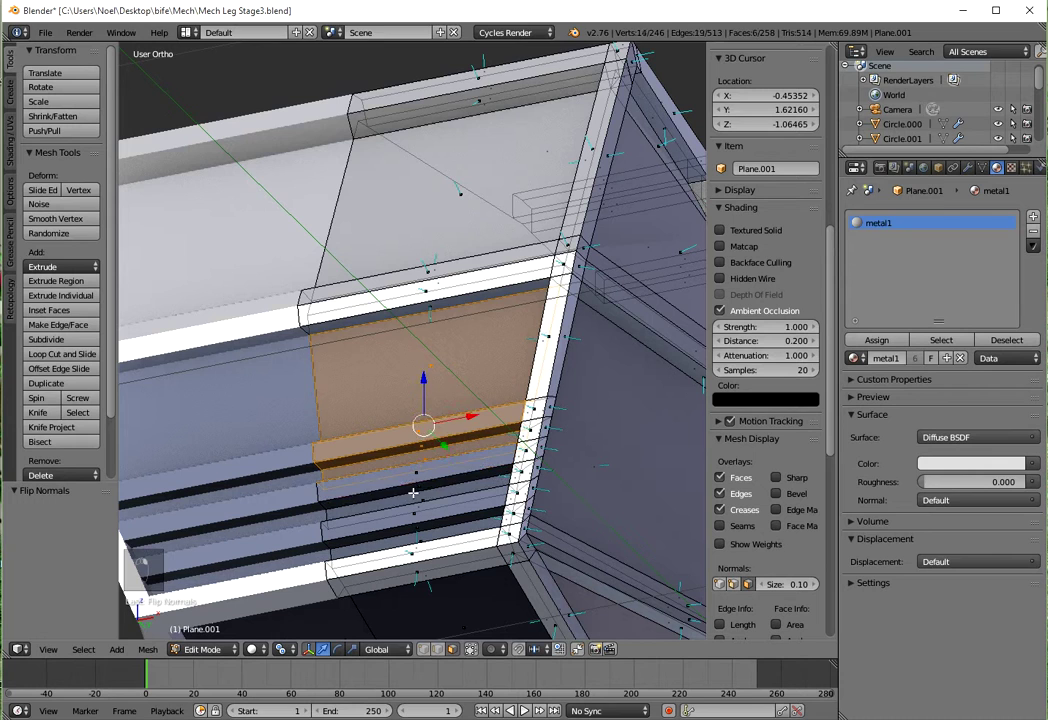
shift+right_click(418, 495)
shift+right_click(418, 511)
middle_drag(418, 511, 344, 391)
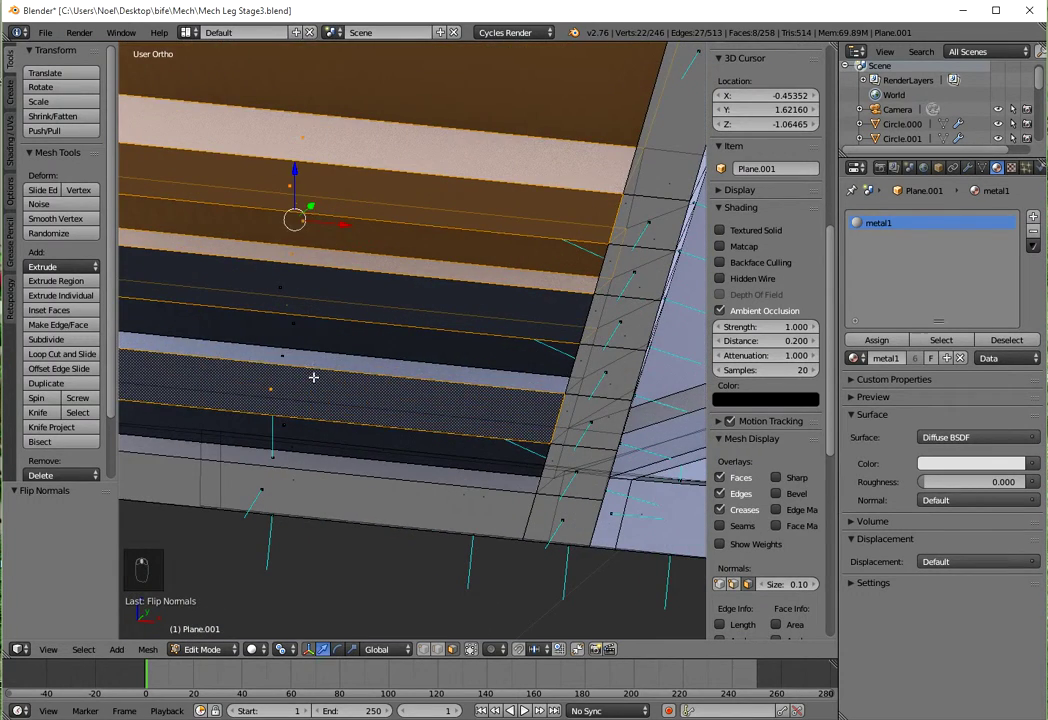
shift+right_click(282, 355)
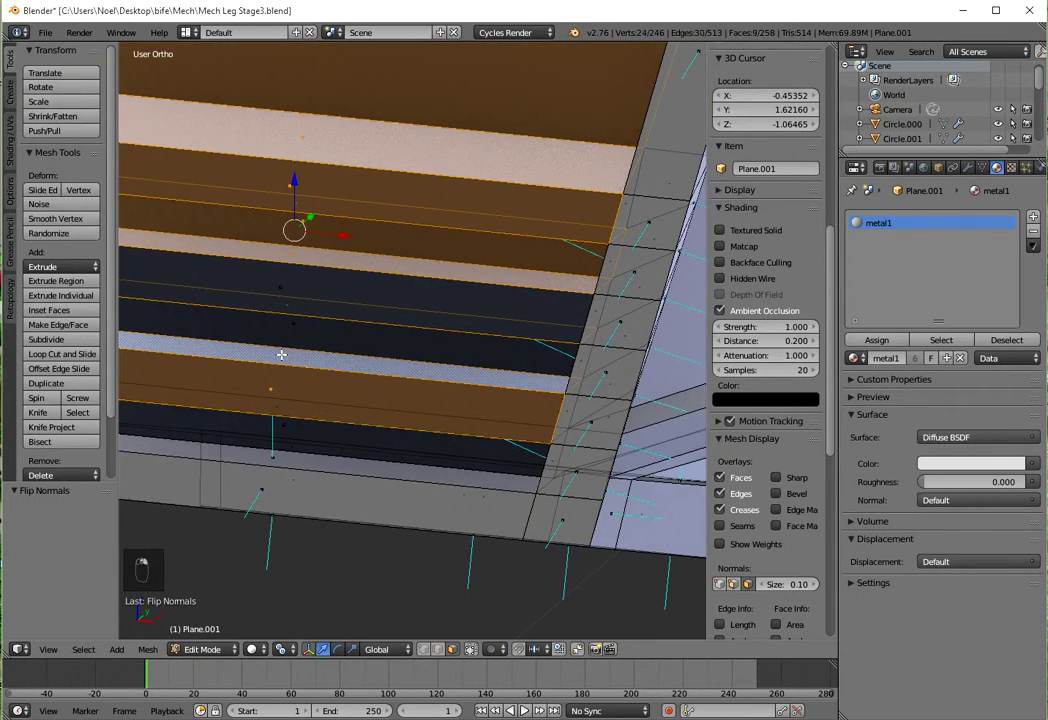
shift+right_click(285, 438)
middle_drag(297, 442, 318, 456)
shift+right_click(280, 410)
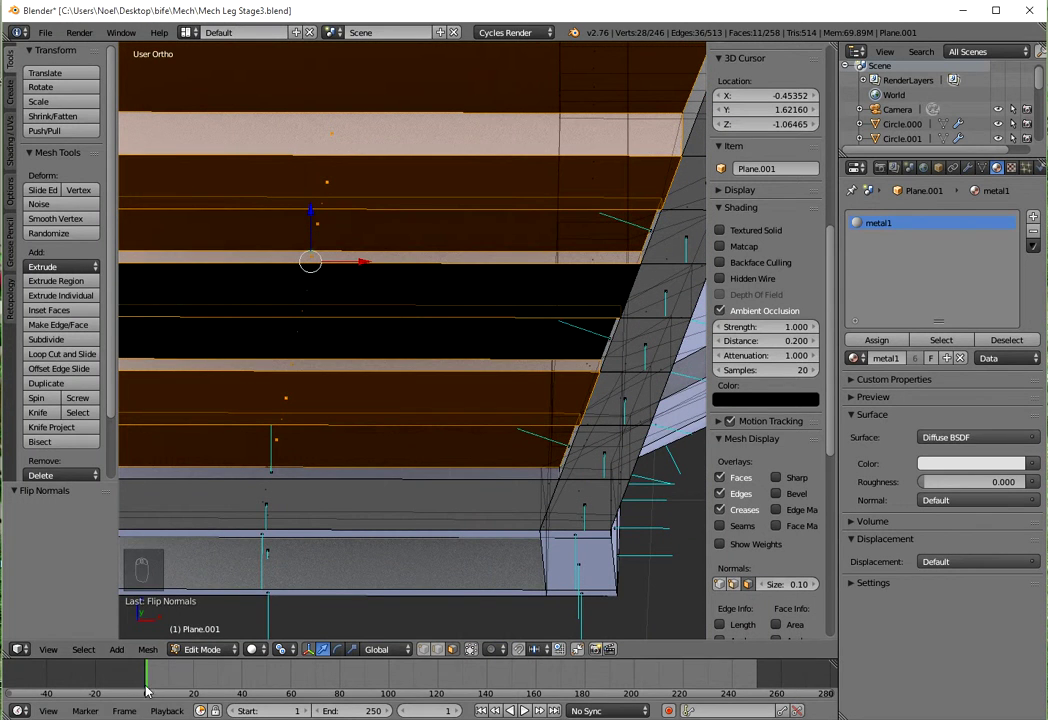
click(147, 649)
mouse_move(230, 416)
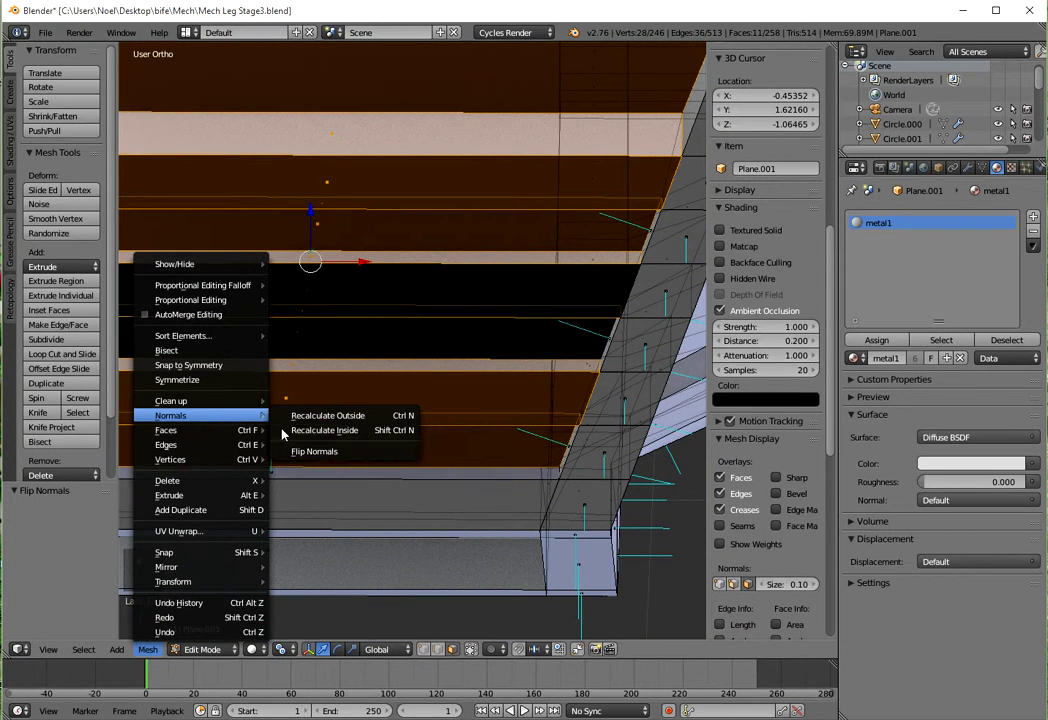
click(300, 452)
scroll(394, 422, down, 3)
middle_drag(394, 422, 280, 368)
scroll(280, 368, down, 2)
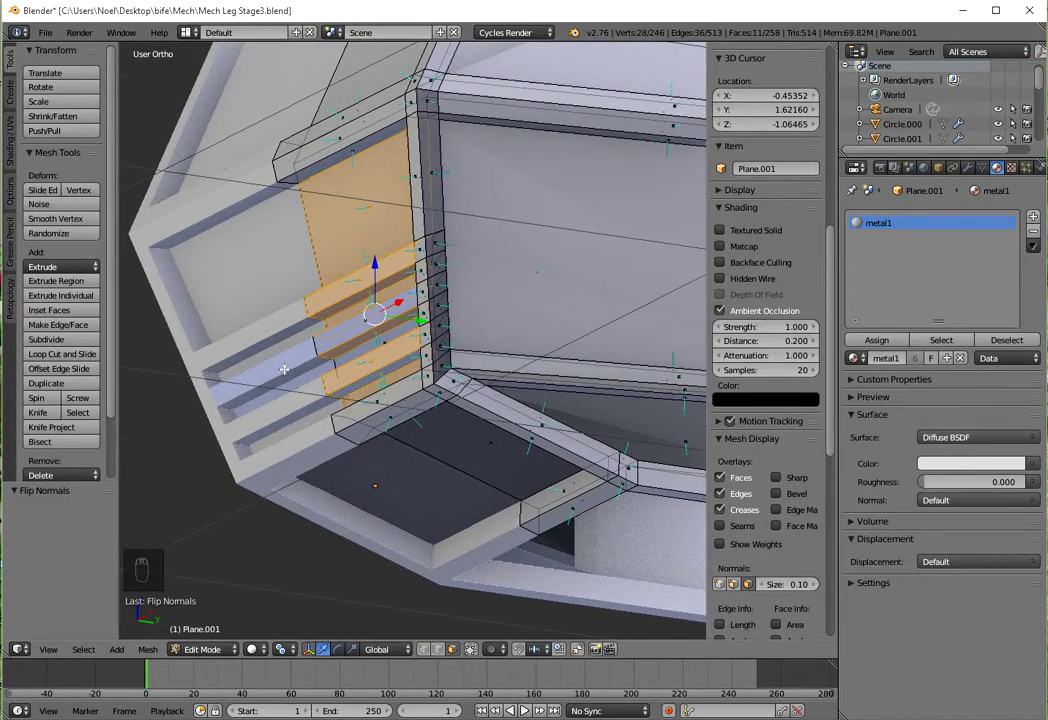
Flip the normal of the dark underside panel and return to Object Mode.
key(Tab)
scroll(351, 386, down, 4)
middle_drag(351, 386, 404, 403)
key(Tab)
right_click(390, 400)
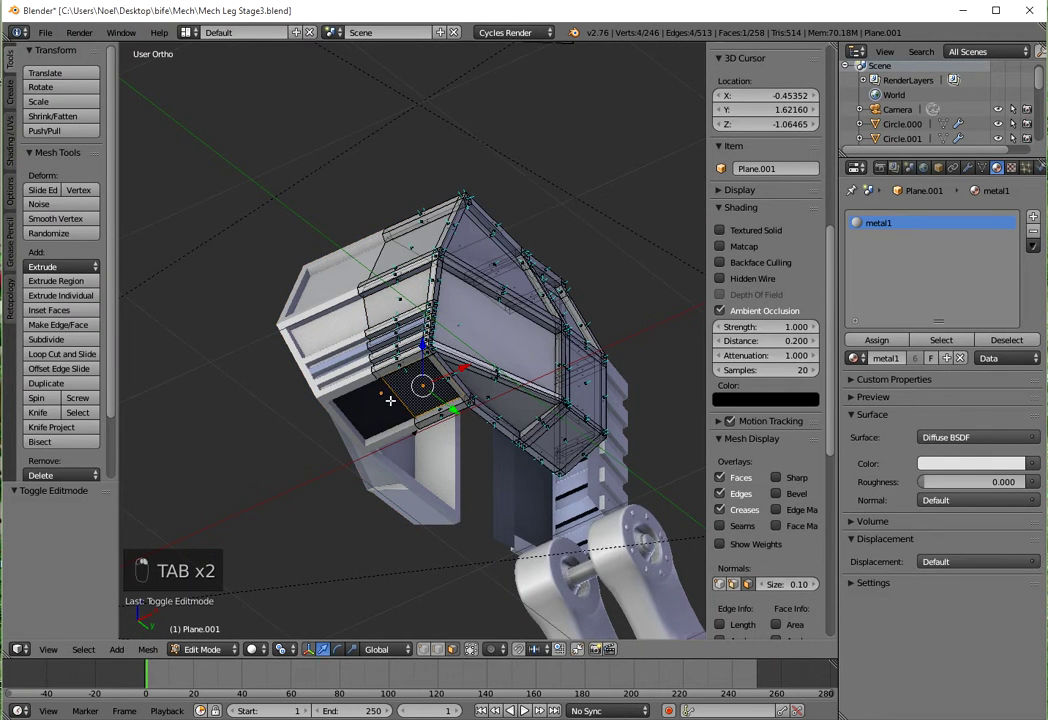
click(148, 650)
mouse_move(215, 415)
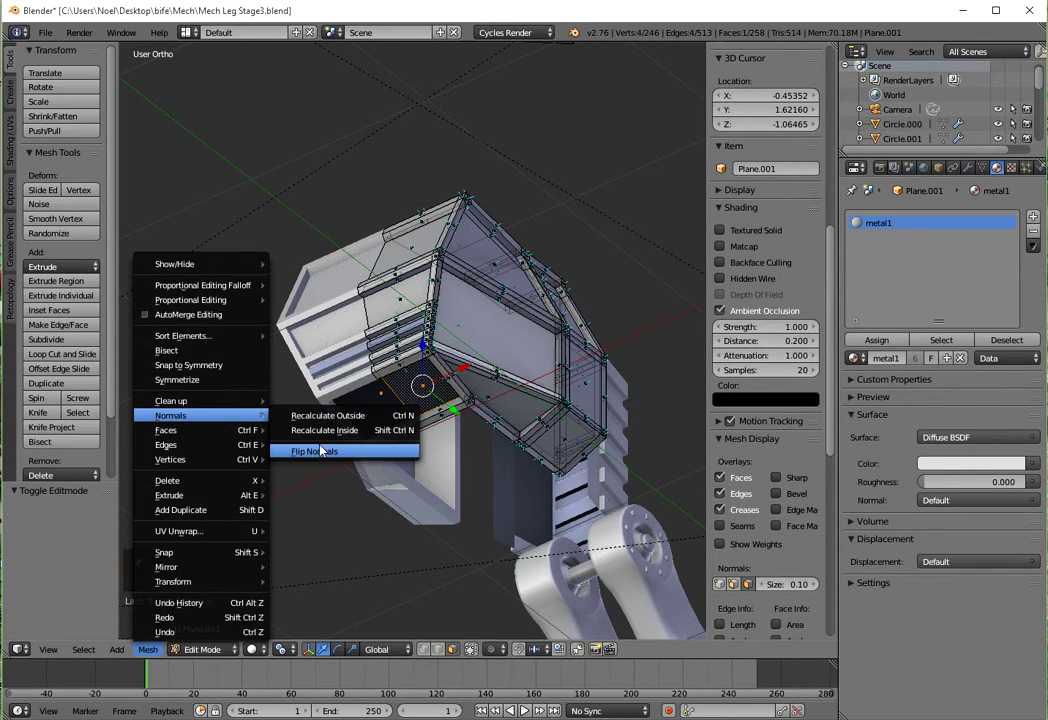
click(321, 451)
key(Tab)
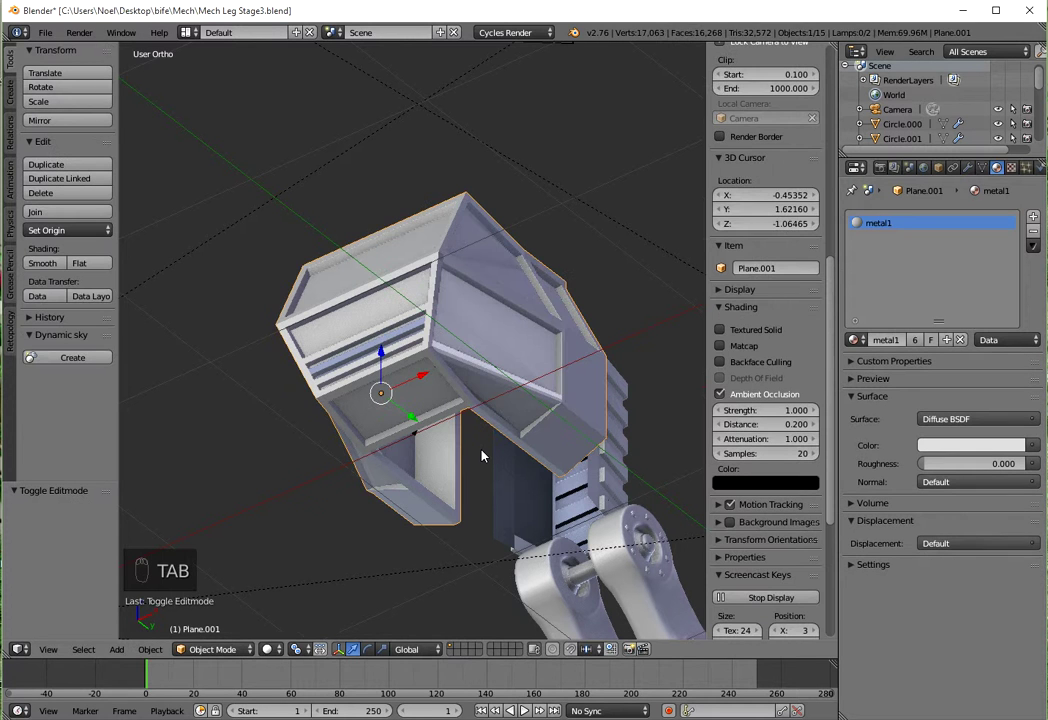
Show the mech from the right side in orthographic view and reveal all hidden objects.
key(KP_1)
key(KP_3)
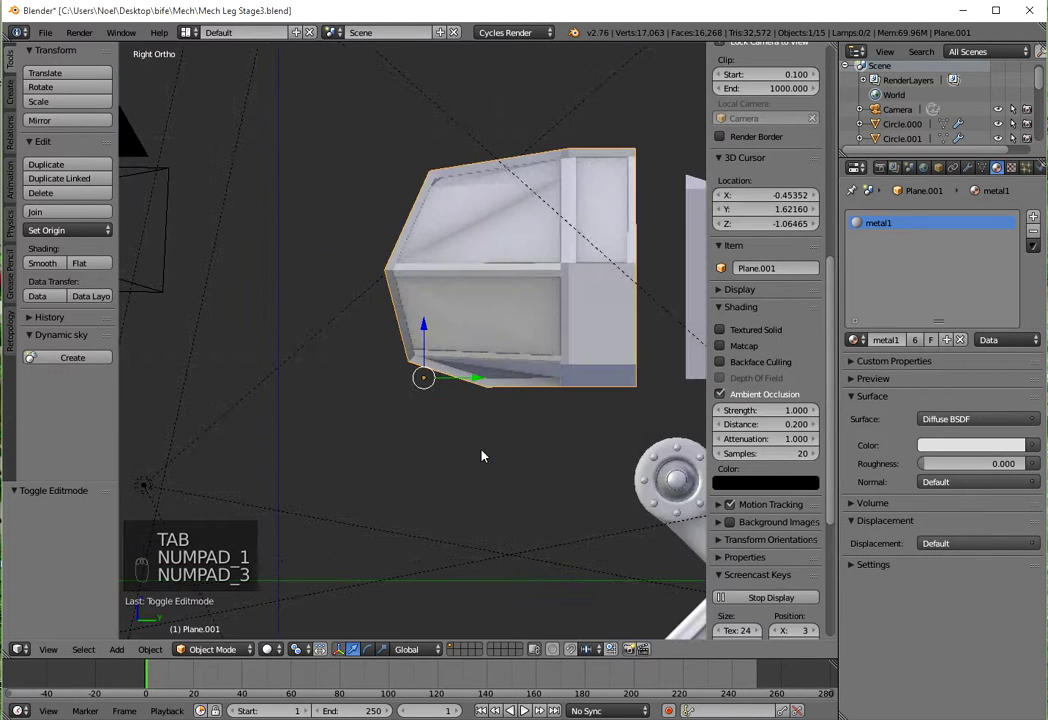
scroll(564, 388, down, 2)
shift+middle_drag(564, 388, 452, 445)
scroll(452, 445, up, 6)
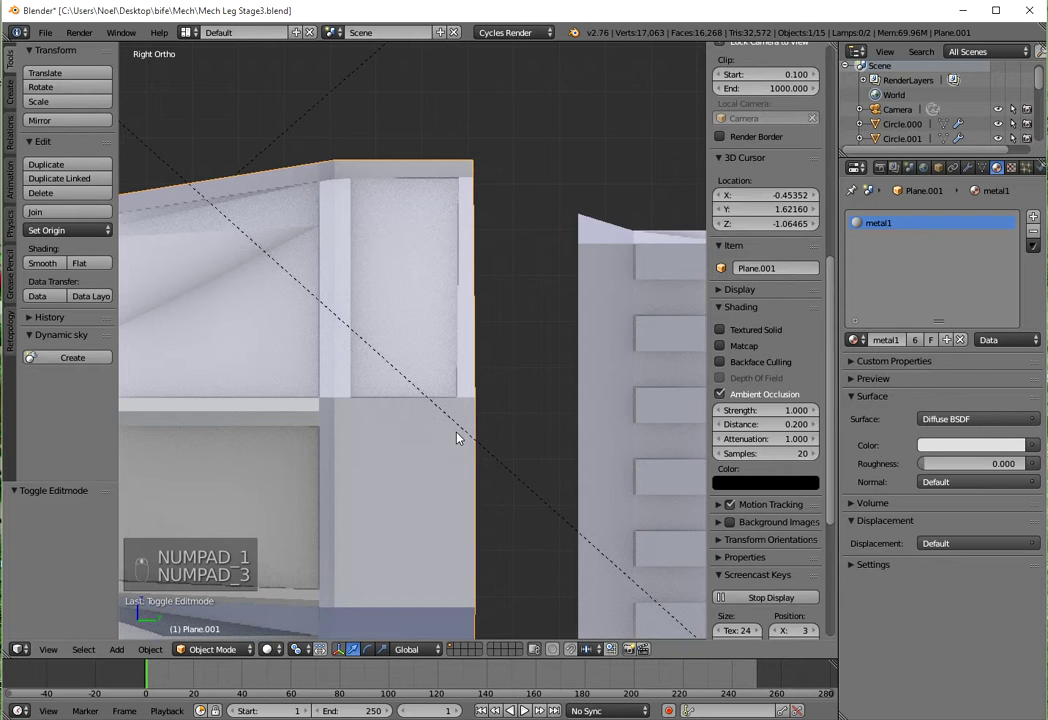
scroll(455, 438, down, 3)
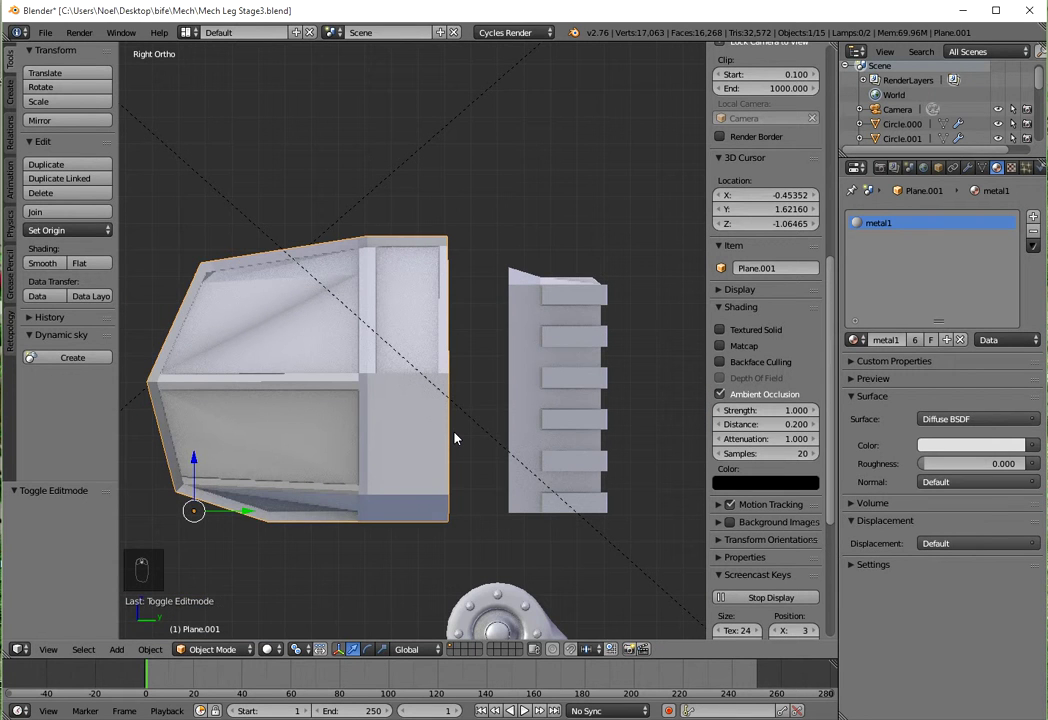
key(alt+h)
scroll(455, 438, down, 3)
shift+middle_drag(452, 444, 475, 456)
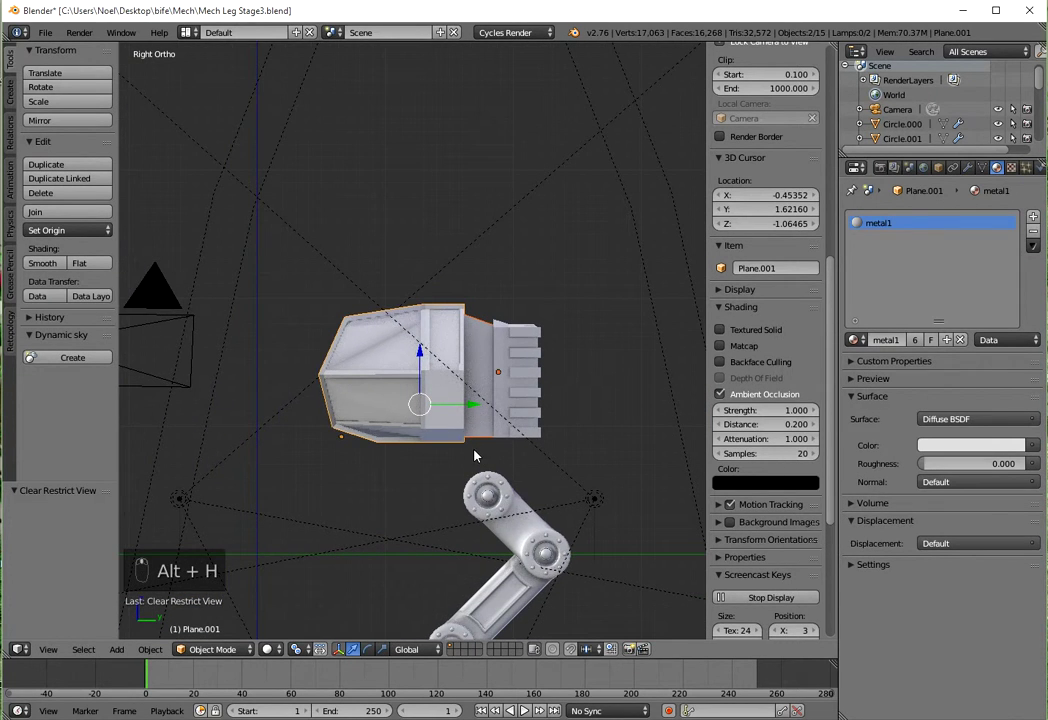